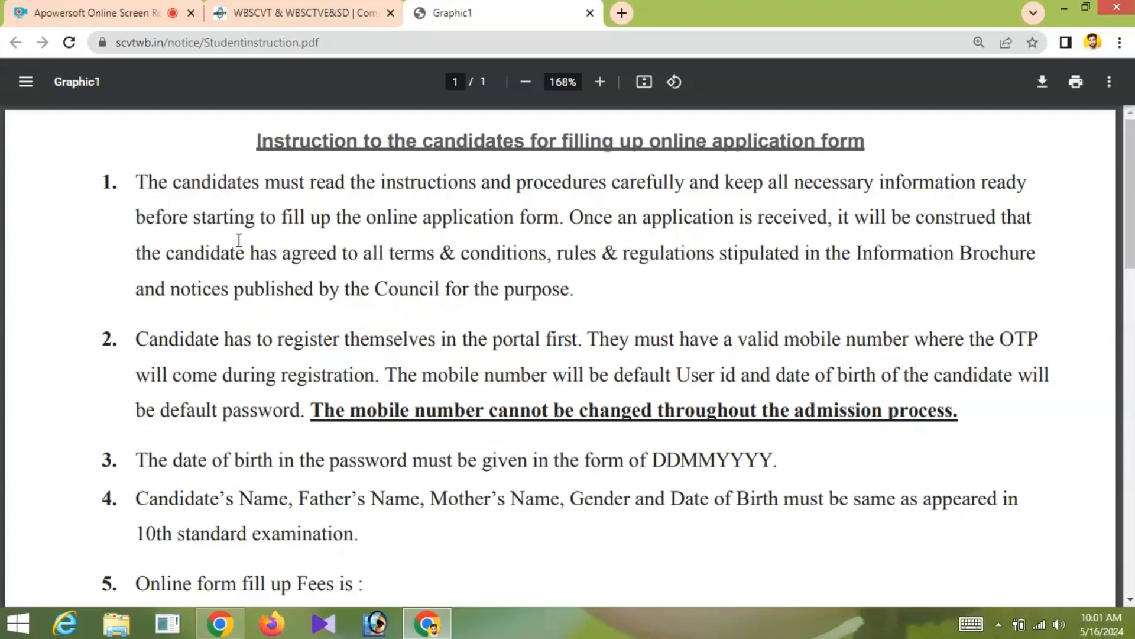
# - Load scvtwb.in in a new tab and open New Candidate Registration from Candidate Service
pyautogui.scroll(-1, 269, 245)
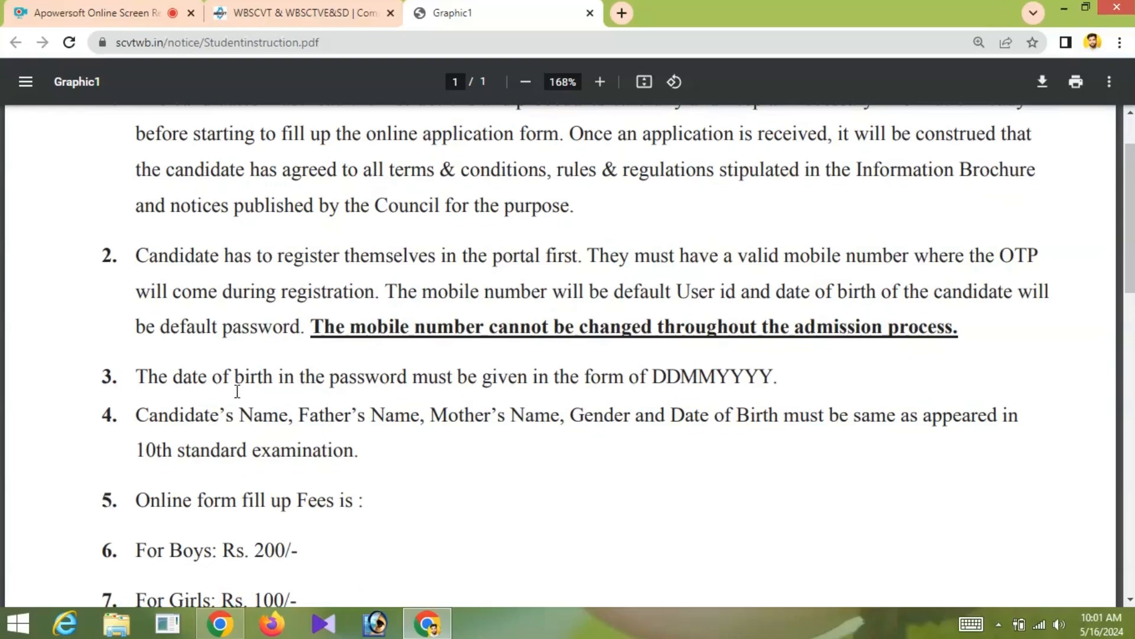
pyautogui.scroll(-1, 367, 407)
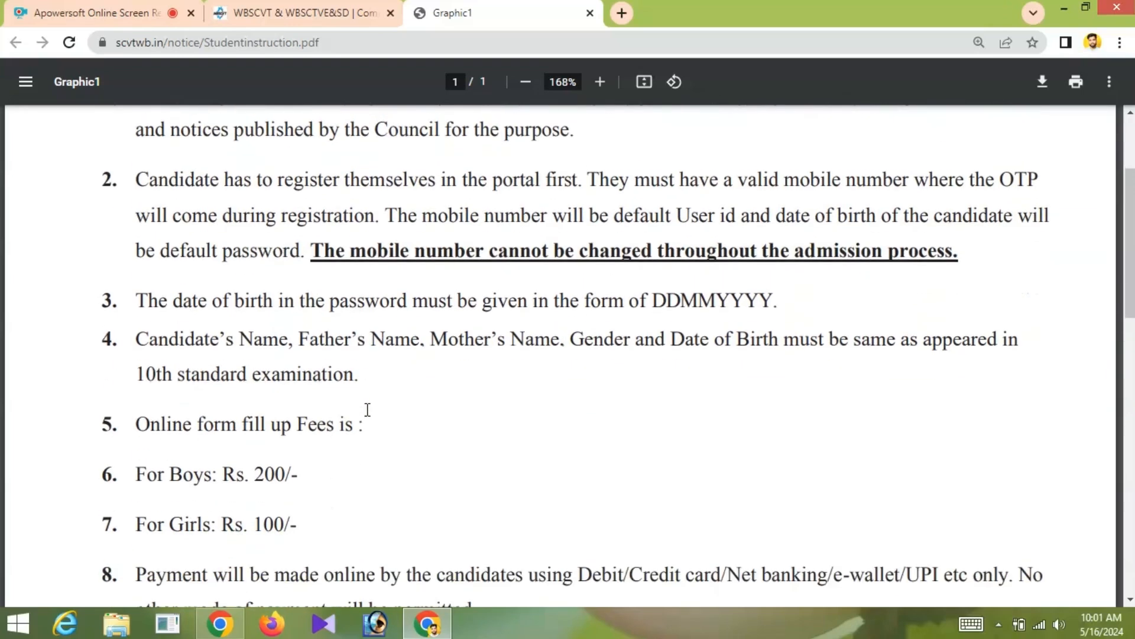
pyautogui.scroll(-1, 367, 409)
pyautogui.scroll(-1, 366, 411)
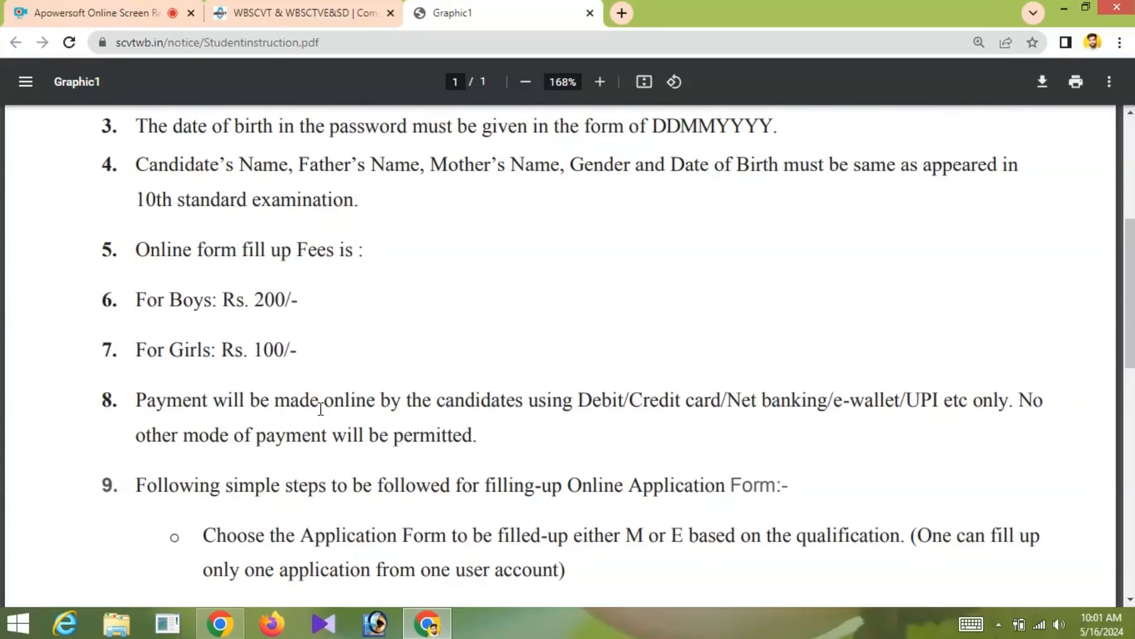
pyautogui.scroll(-1, 319, 408)
pyautogui.scroll(-1, 317, 405)
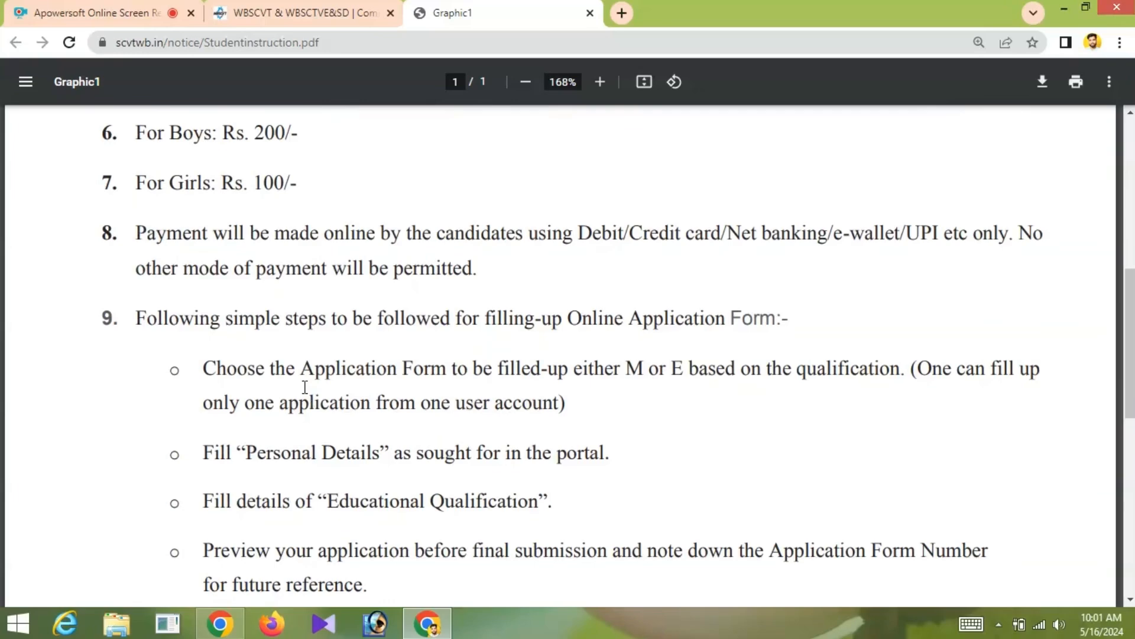
pyautogui.scroll(-1, 306, 388)
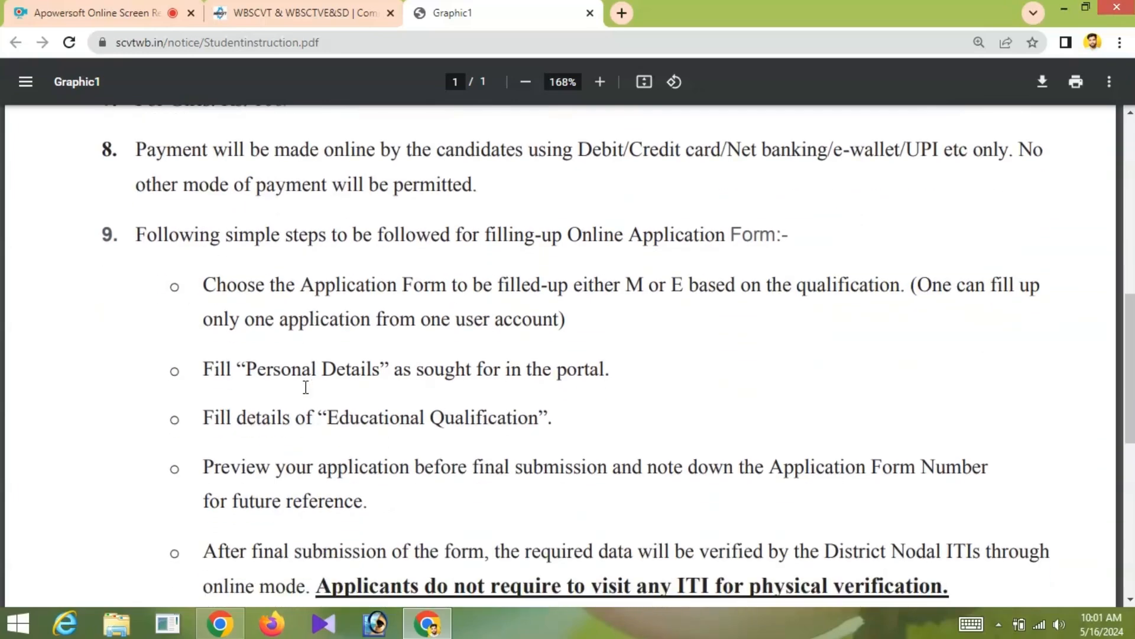
pyautogui.scroll(-1, 306, 387)
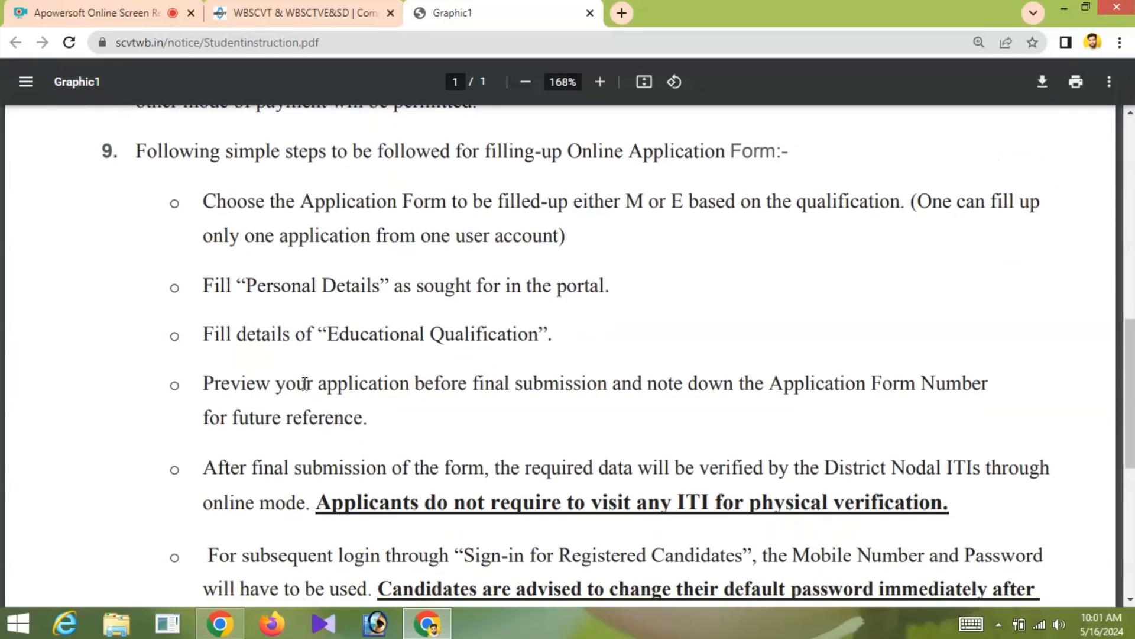
pyautogui.scroll(-1, 305, 384)
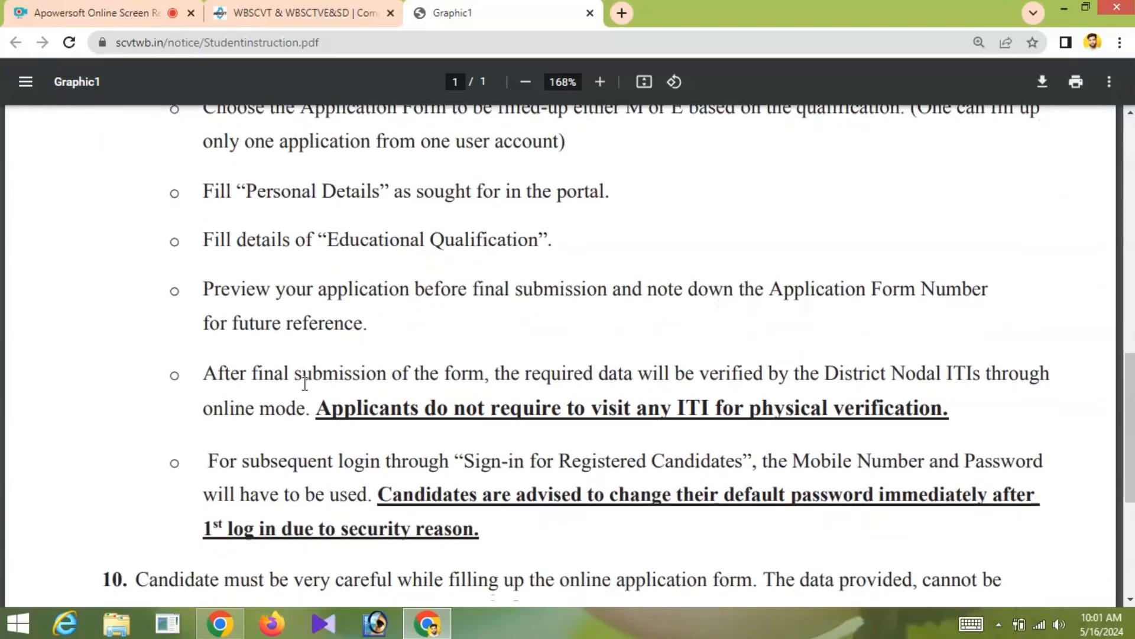
pyautogui.scroll(-1, 304, 382)
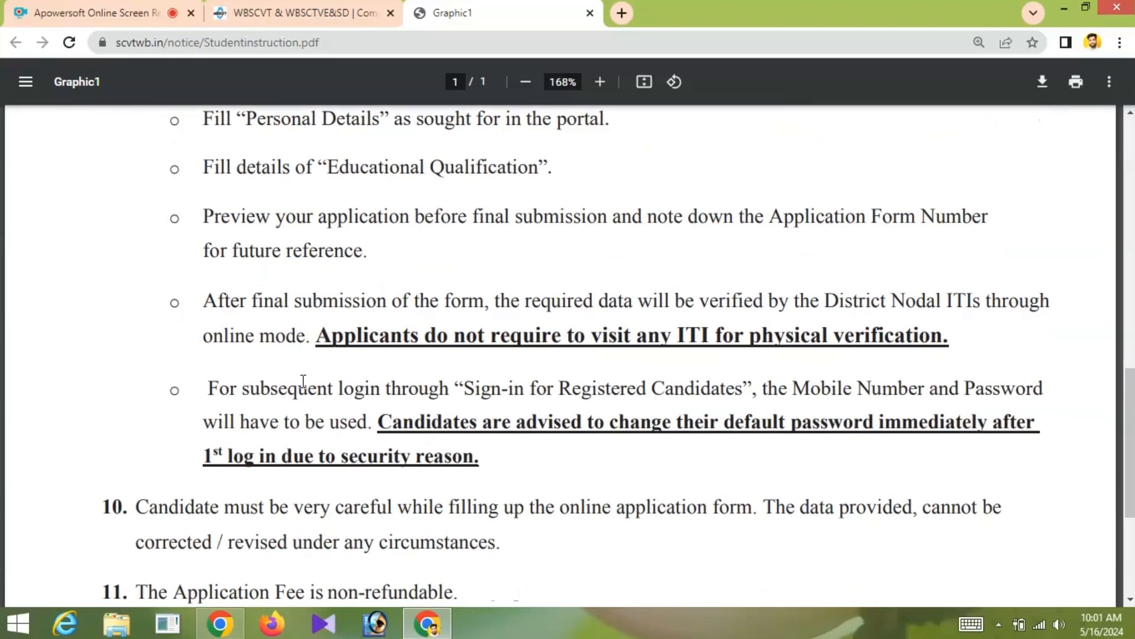
pyautogui.scroll(-1, 293, 382)
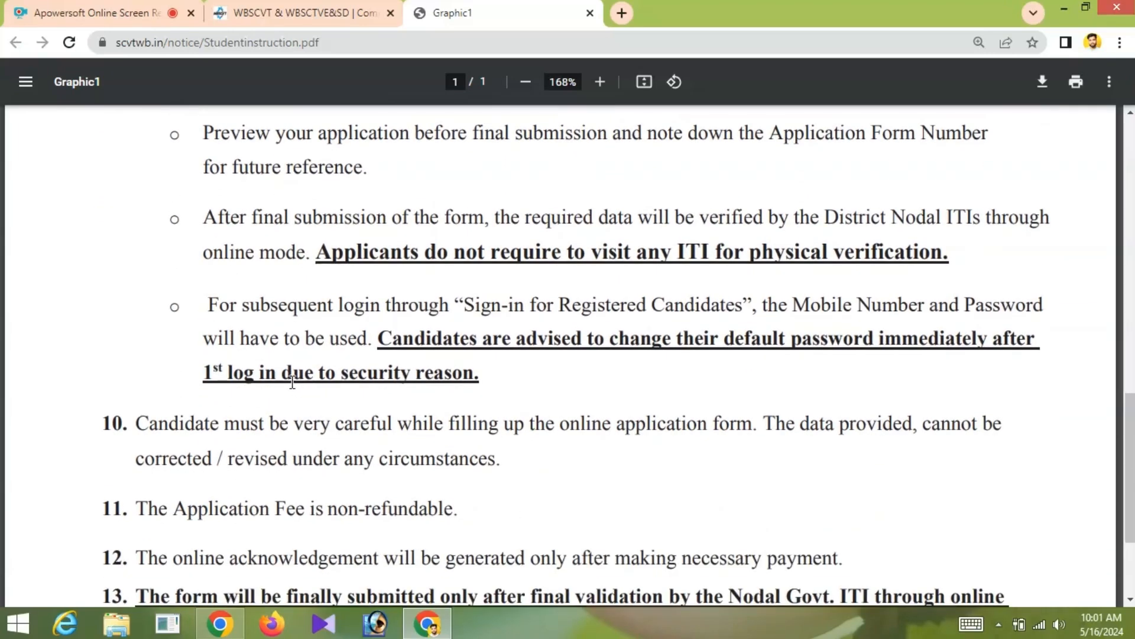
pyautogui.scroll(-1, 292, 383)
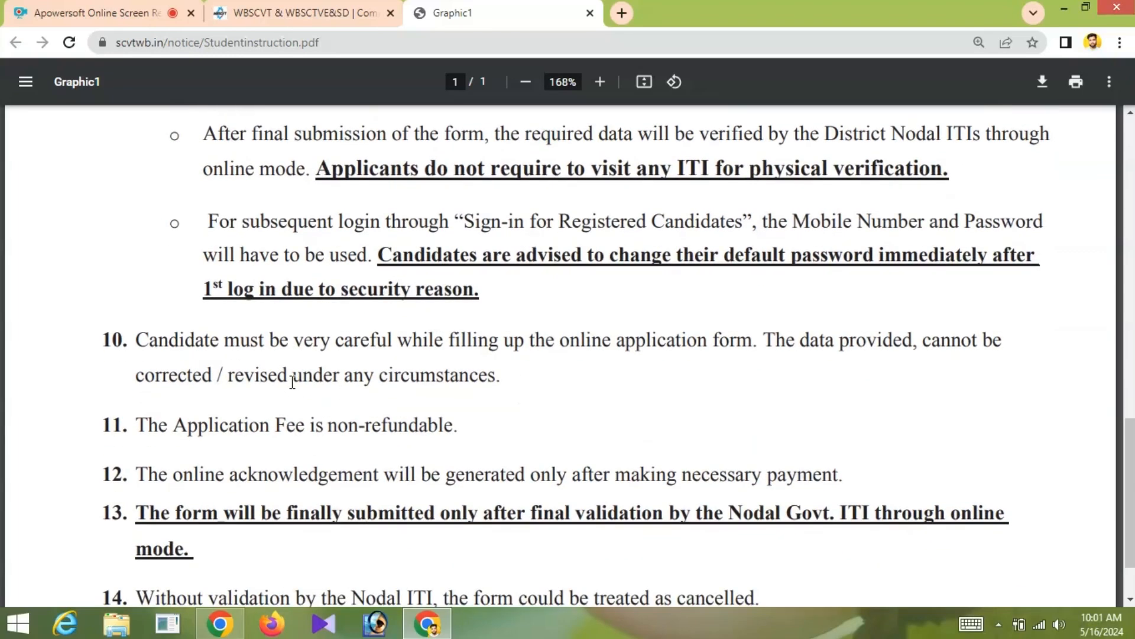
pyautogui.scroll(-1, 292, 383)
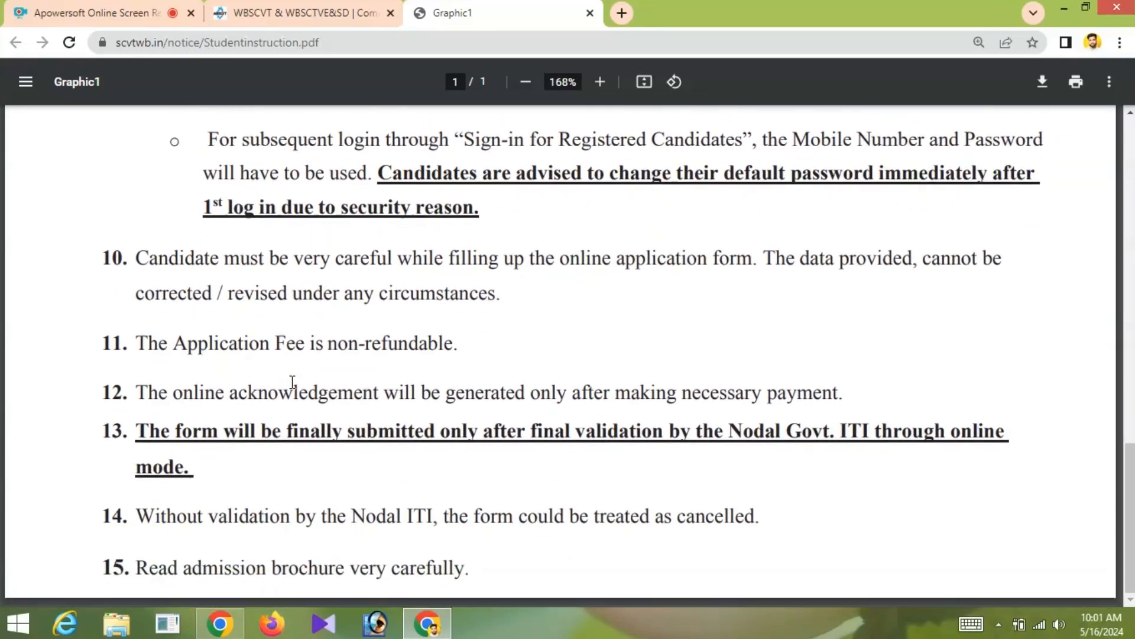
pyautogui.write('sc')
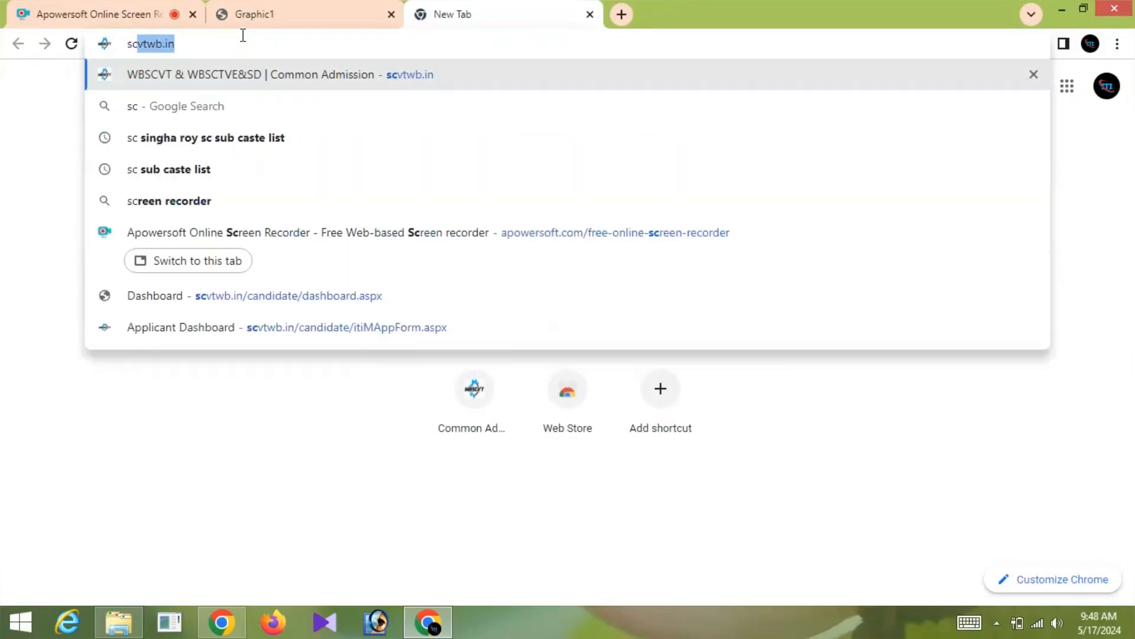
pyautogui.write('vtw')
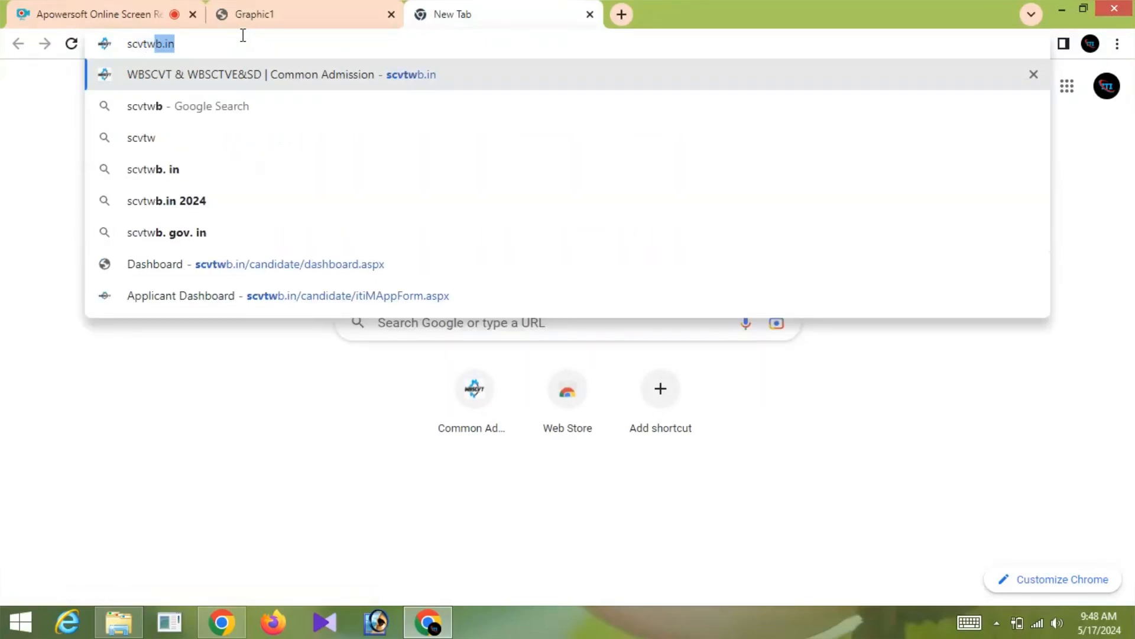
pyautogui.write('b.in')
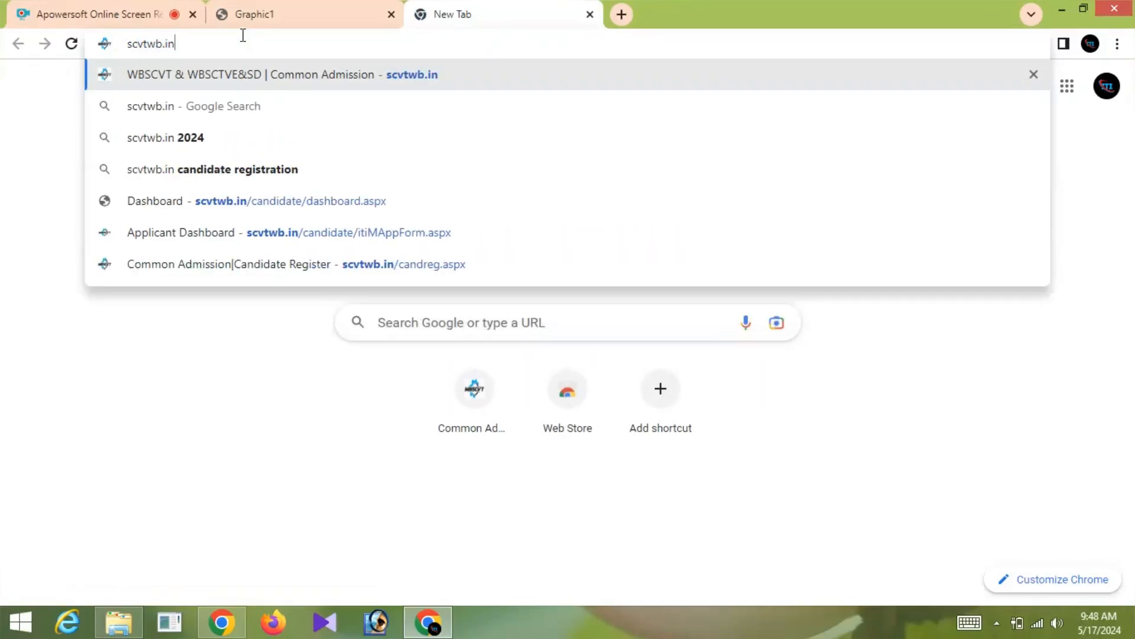
pyautogui.press('Return')
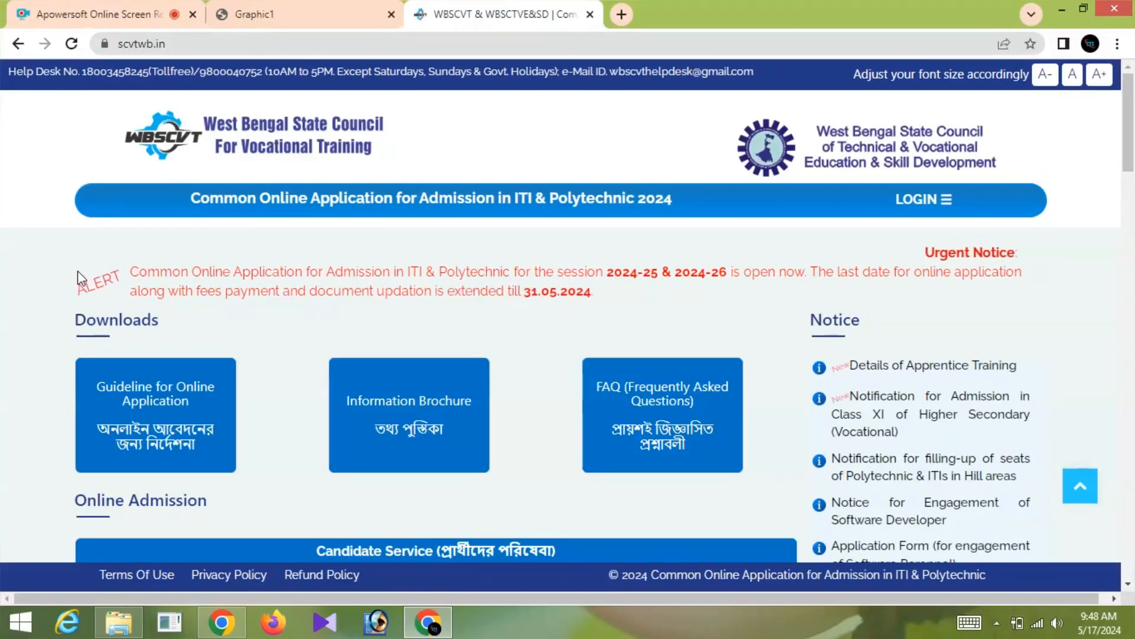
pyautogui.scroll(-4, 464, 237)
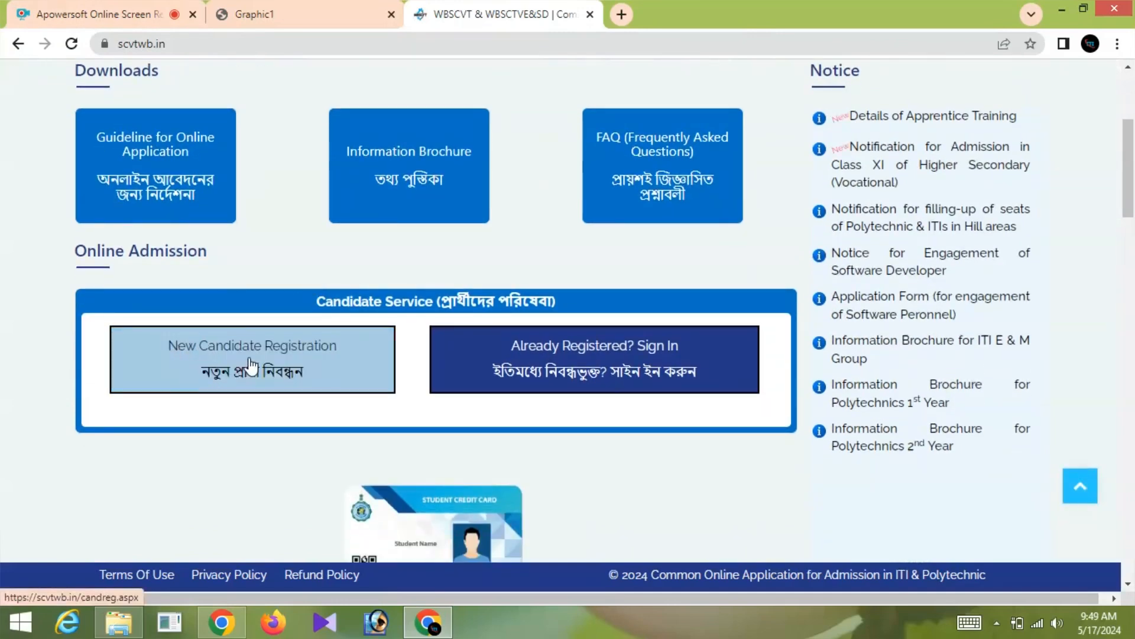
pyautogui.click(251, 365)
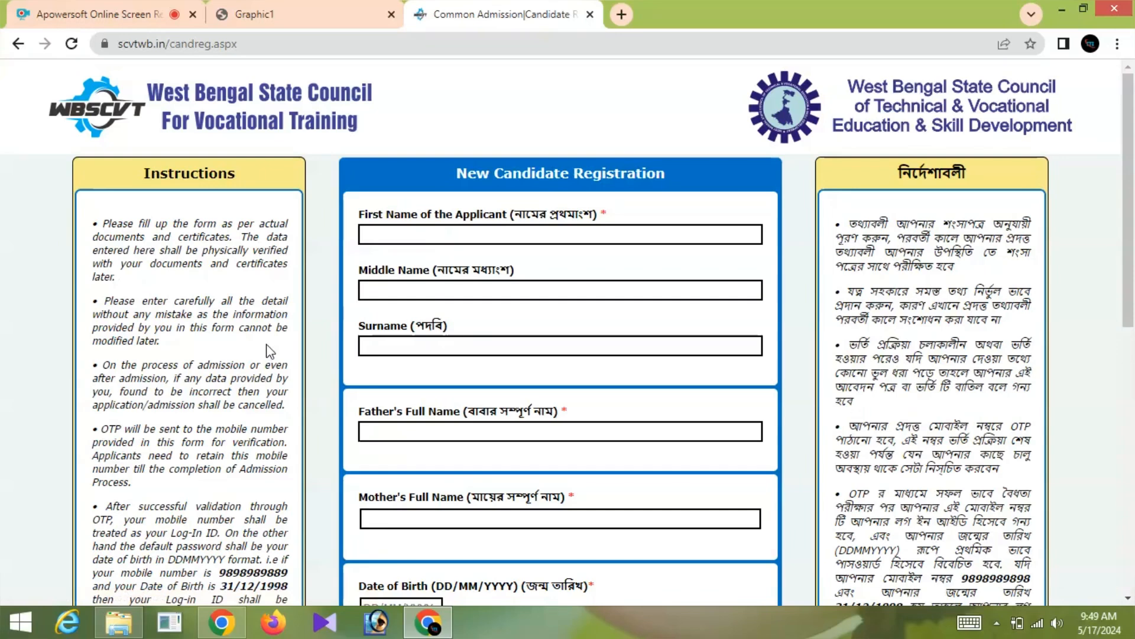
# - Enter the applicant's first name, surname, and father's and mother's full names, leaving Middle Name blank
pyautogui.click(414, 231)
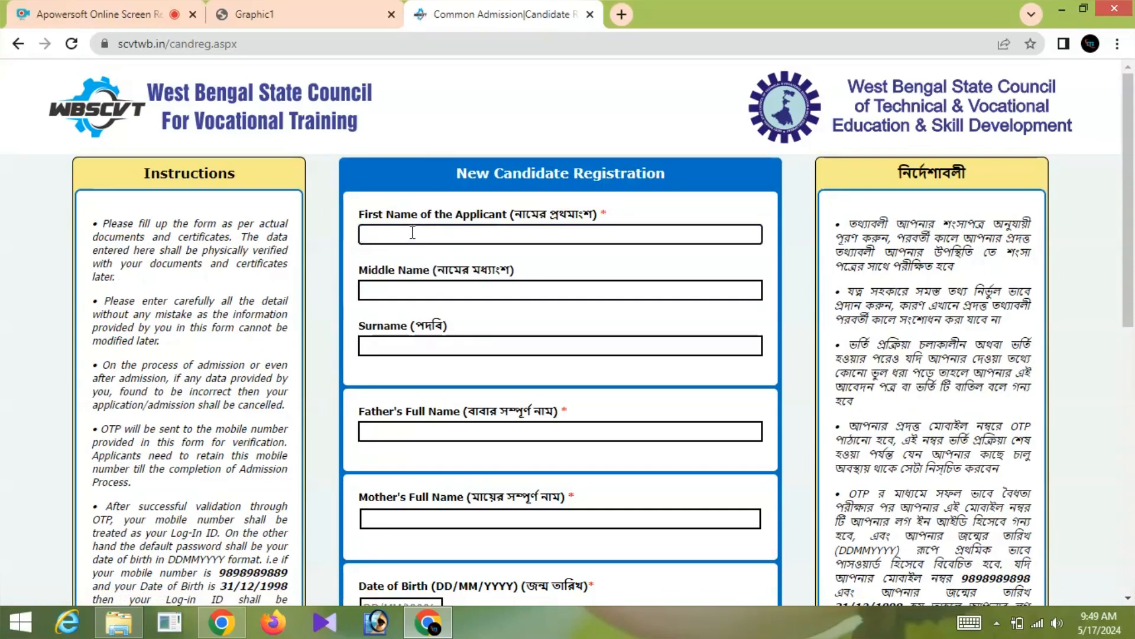
pyautogui.write('A')
pyautogui.click(407, 291)
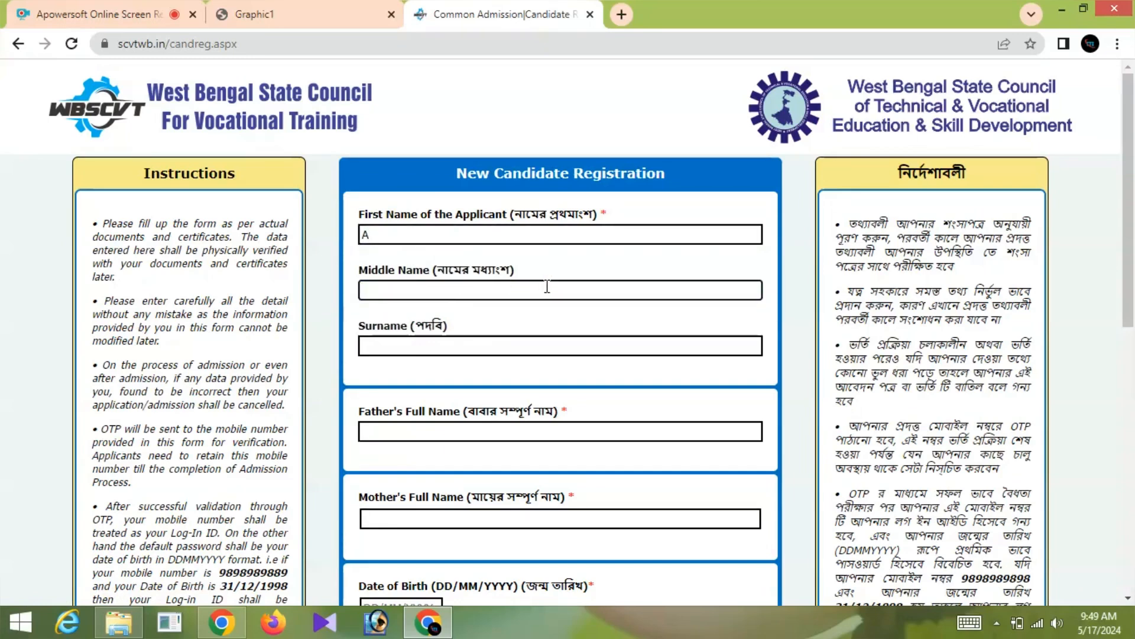
pyautogui.click(379, 346)
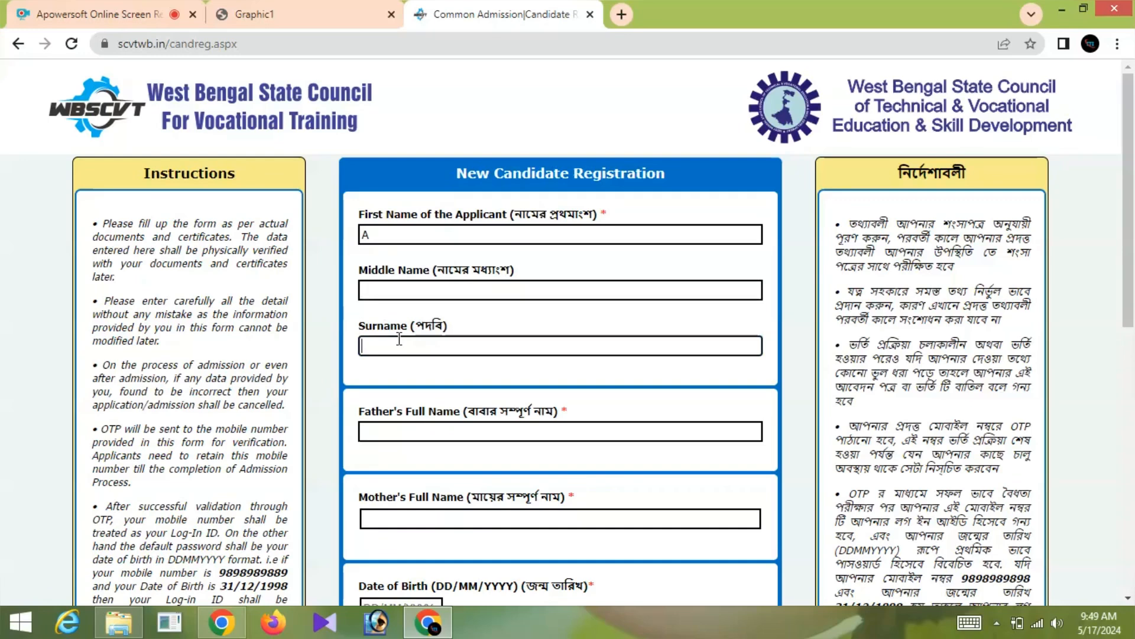
pyautogui.write('HOSSEN')
pyautogui.click(395, 431)
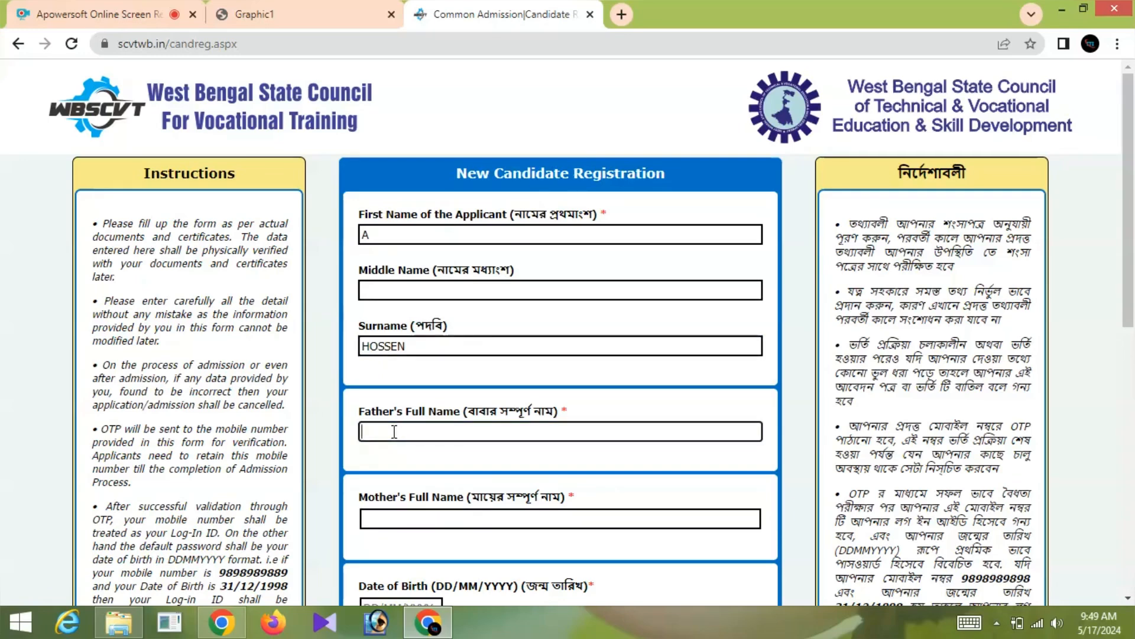
pyautogui.write('J SARKAR')
pyautogui.click(407, 514)
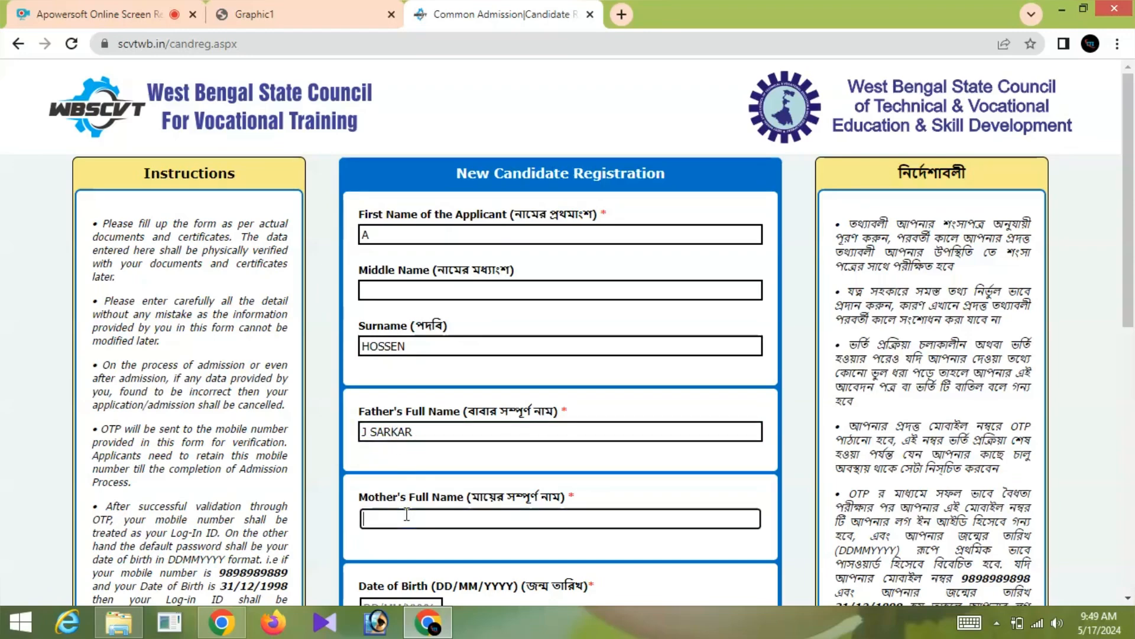
pyautogui.write('A SARKAR')
pyautogui.scroll(-4, 399, 499)
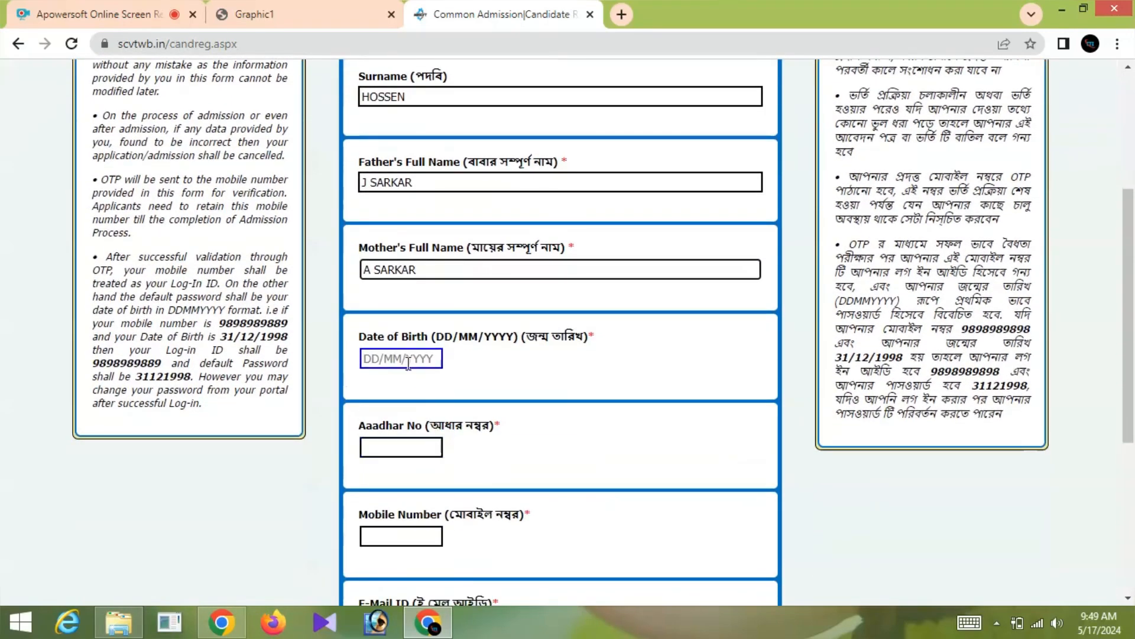
# - Set the date of birth to 10/12/1998 using the calendar picker
pyautogui.click(386, 358)
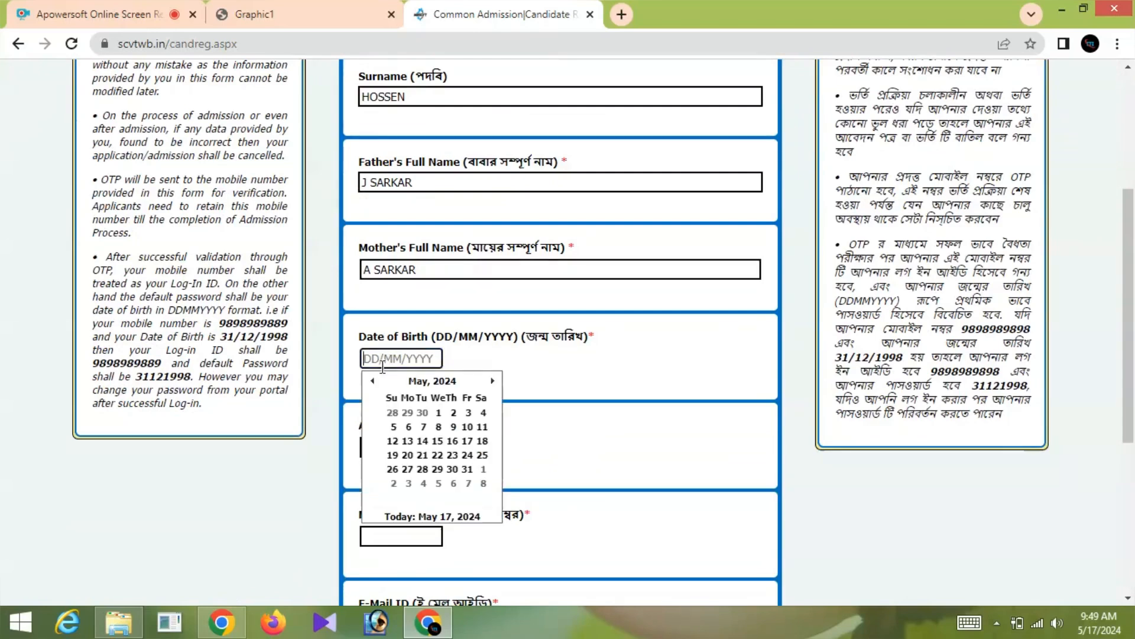
pyautogui.click(451, 385)
pyautogui.click(431, 383)
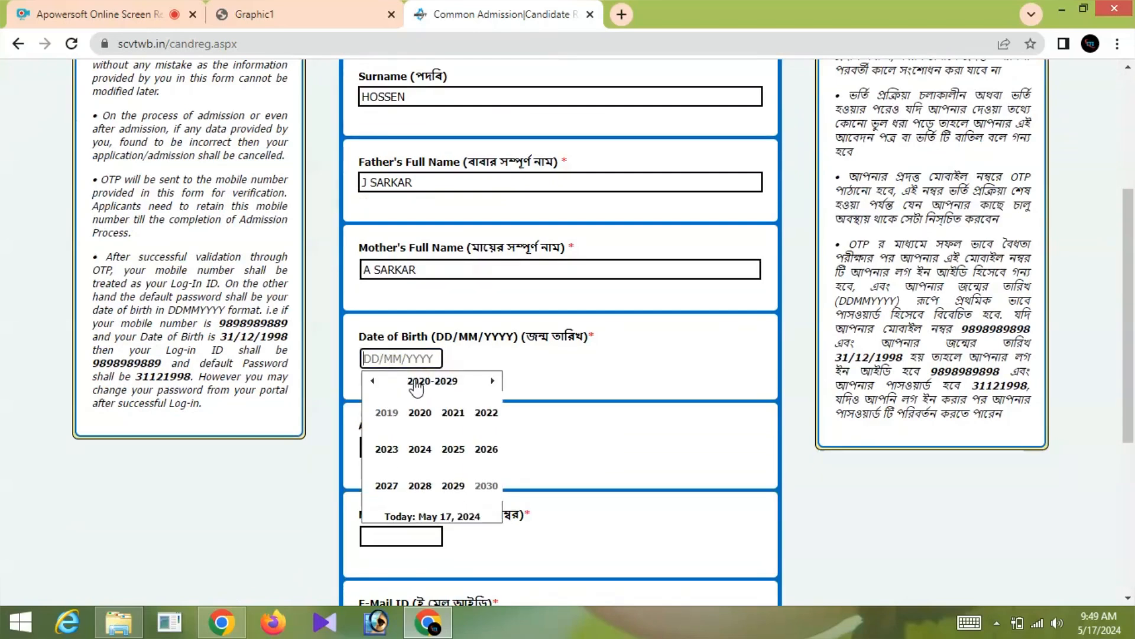
pyautogui.click(374, 382)
pyautogui.click(374, 382)
pyautogui.click(373, 382)
pyautogui.click(419, 485)
pyautogui.click(486, 486)
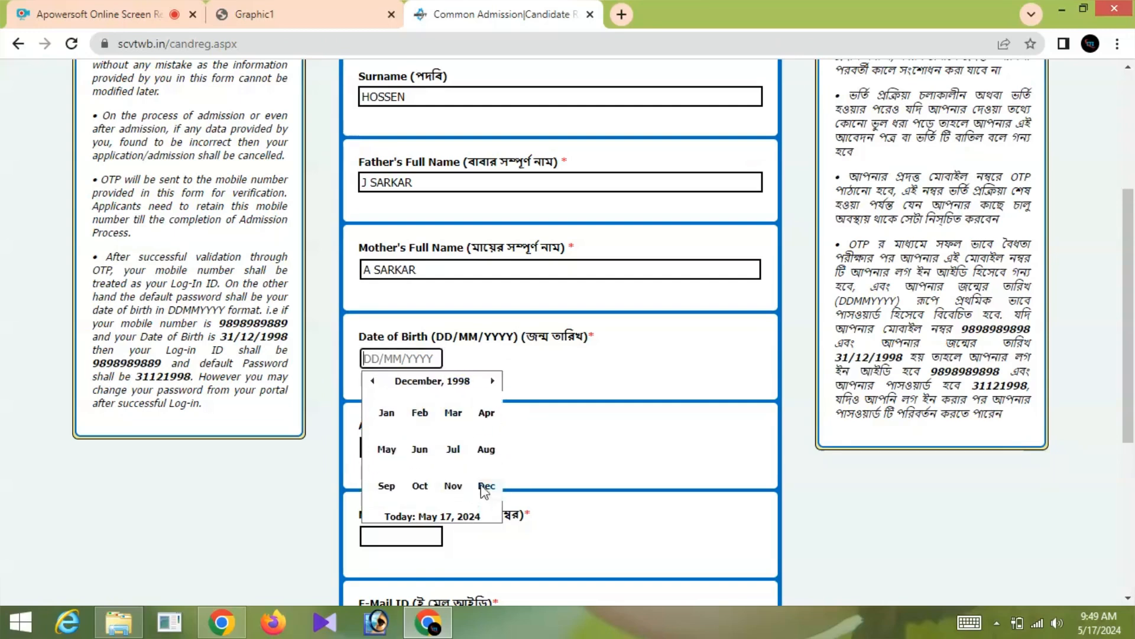
pyautogui.click(453, 431)
pyautogui.scroll(-1, 446, 408)
# - Enter the applicant's Aadhaar number and 10-digit mobile number
pyautogui.click(400, 363)
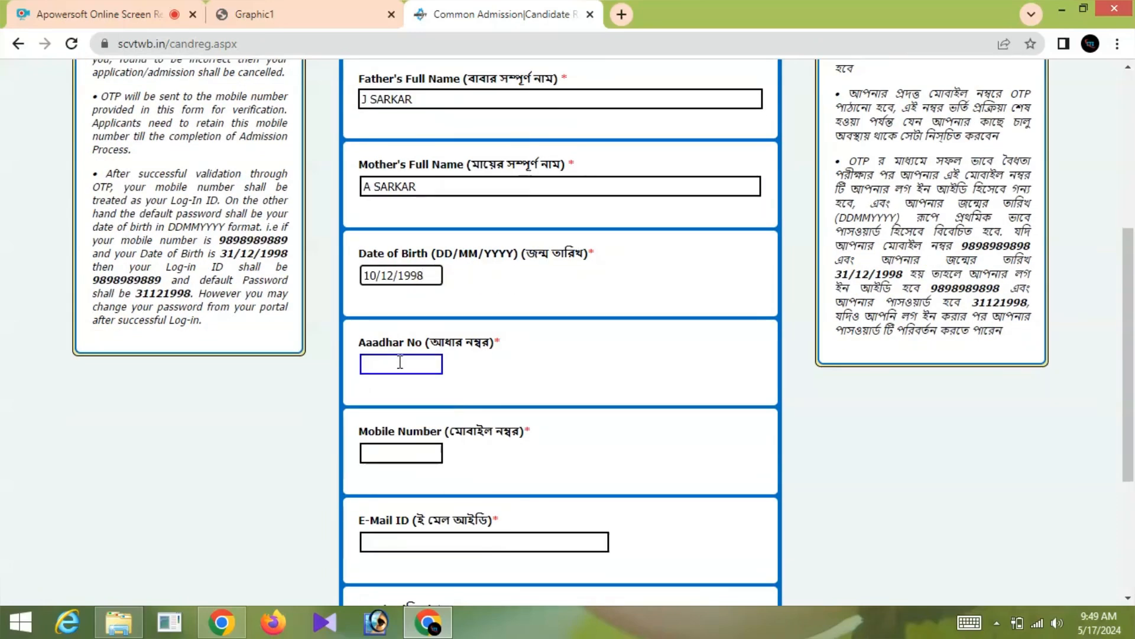
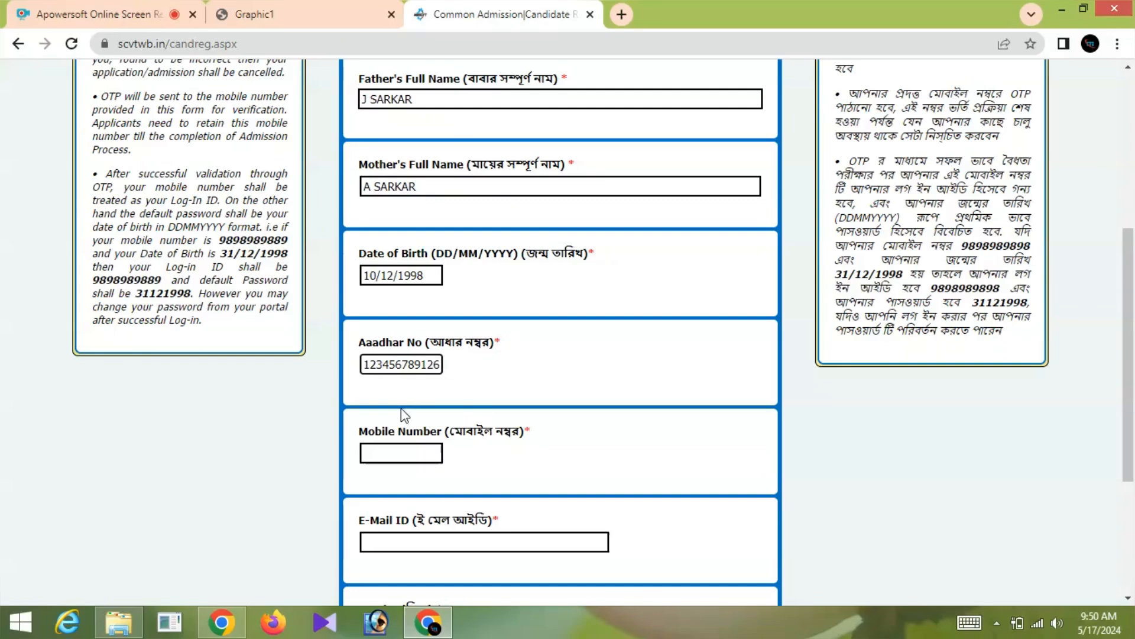
pyautogui.click(400, 451)
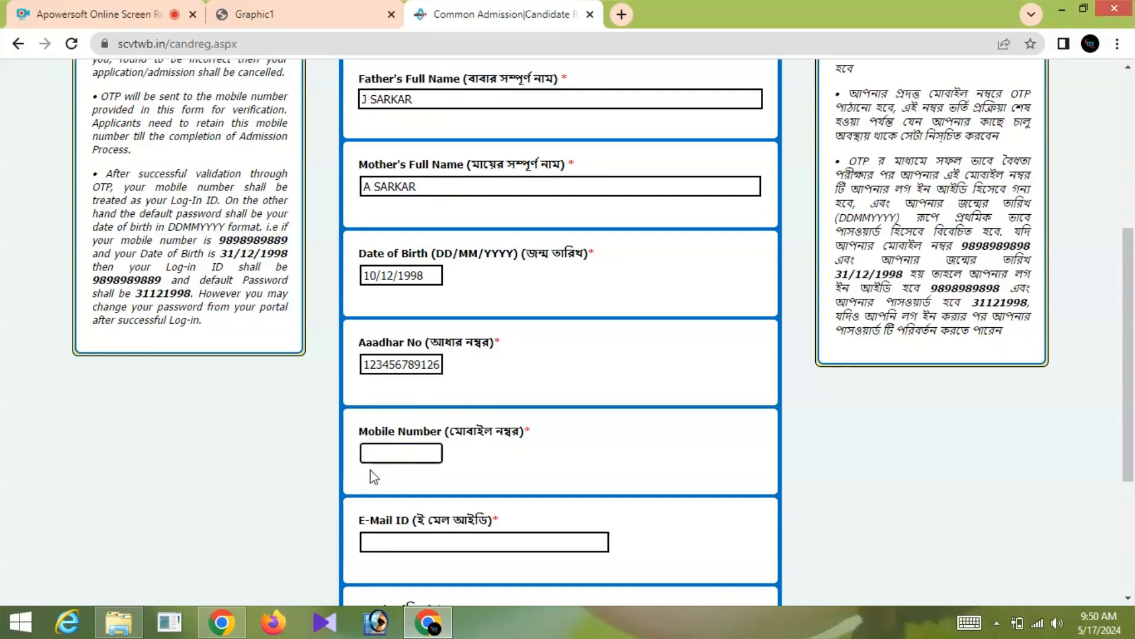
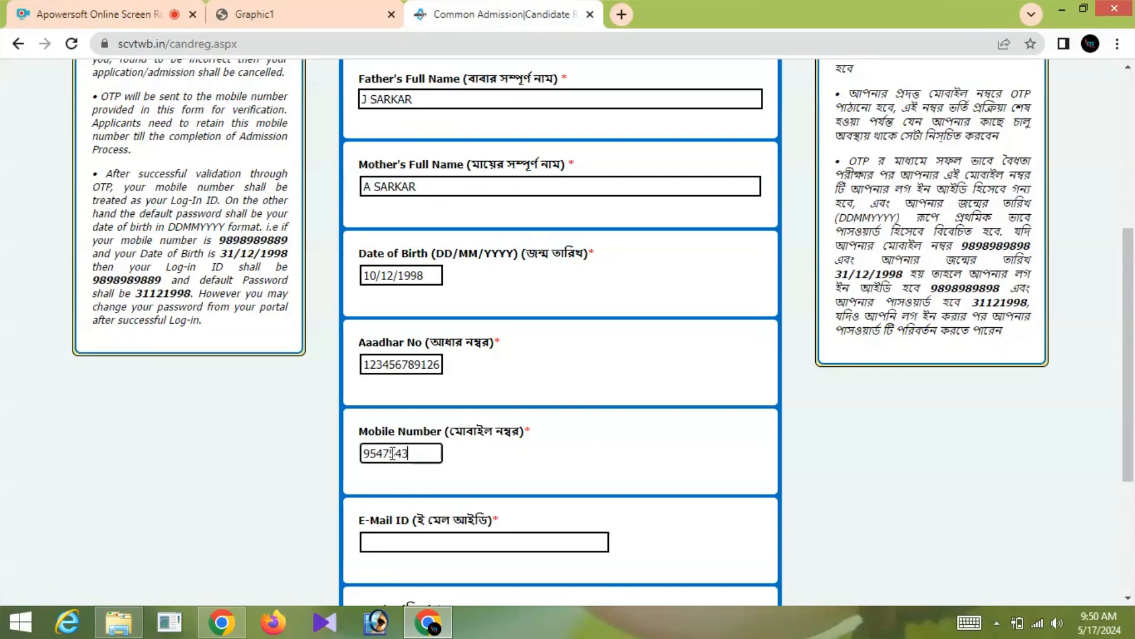
pyautogui.scroll(-2, 418, 423)
# - Enter the applicant's e-mail, select Male gender and fill in the captcha code
pyautogui.scroll(-1, 418, 421)
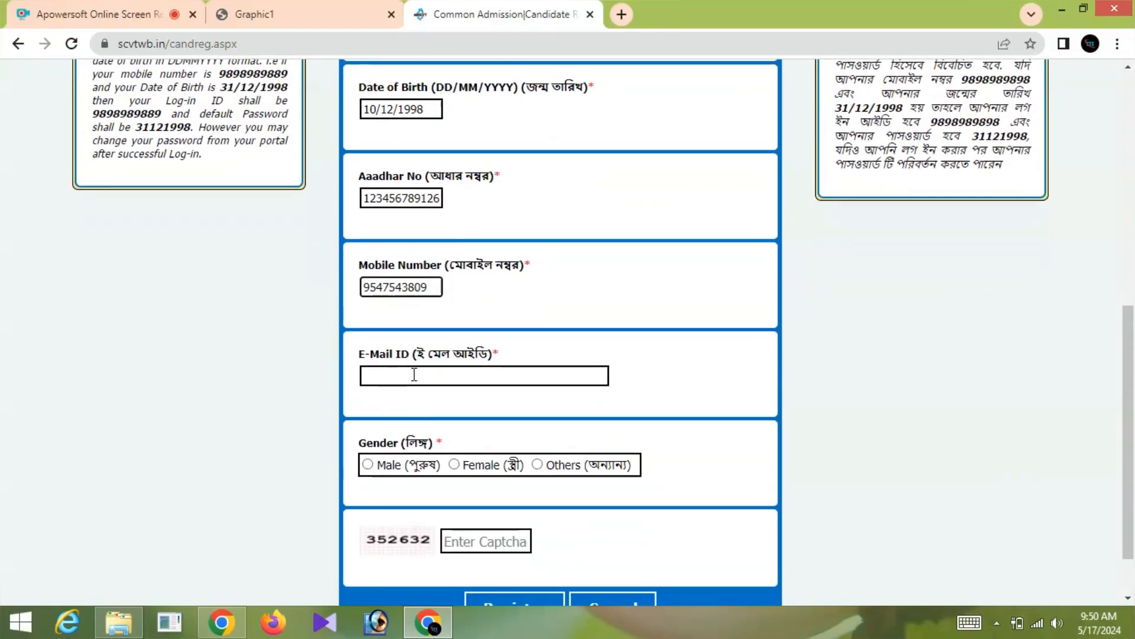
pyautogui.click(413, 374)
pyautogui.write('abc@')
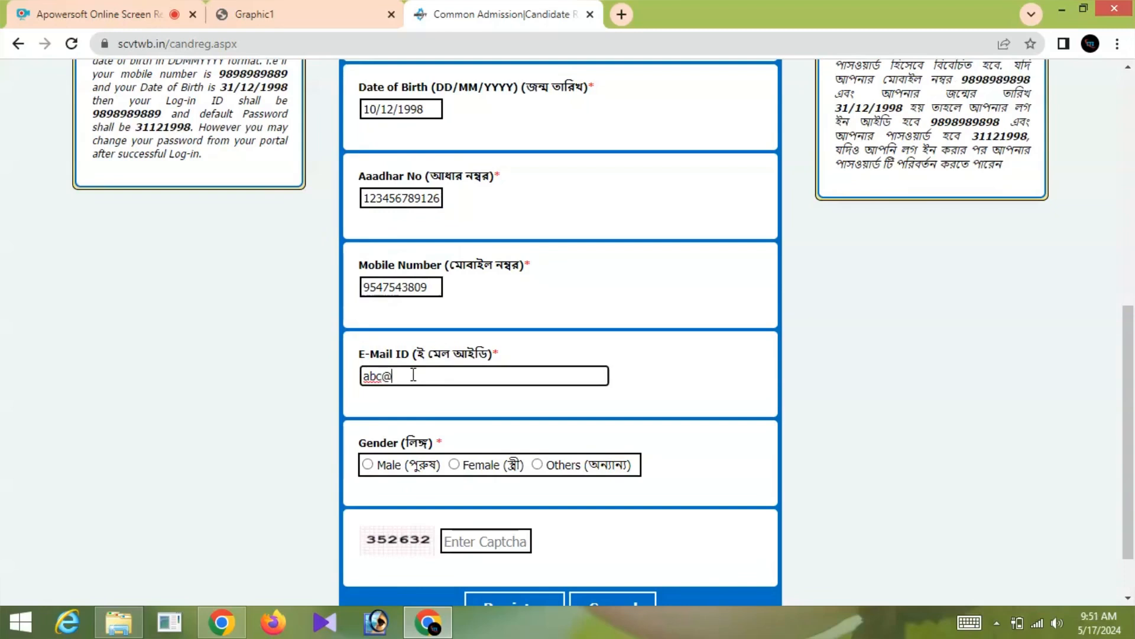
pyautogui.write('gmail.com')
pyautogui.click(368, 464)
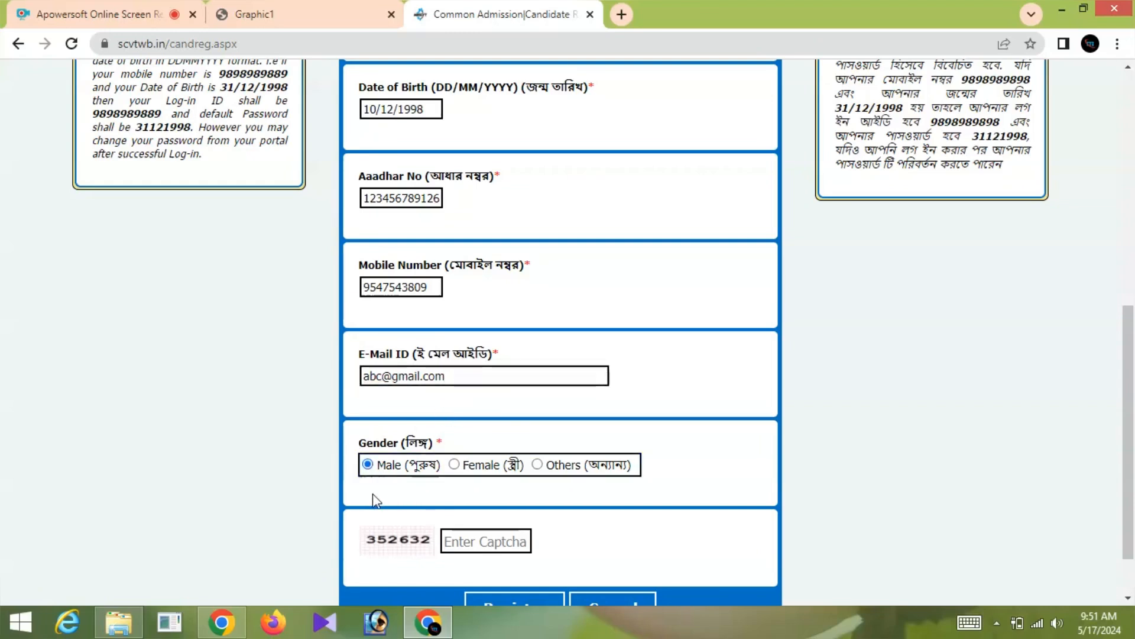
pyautogui.scroll(-2, 397, 491)
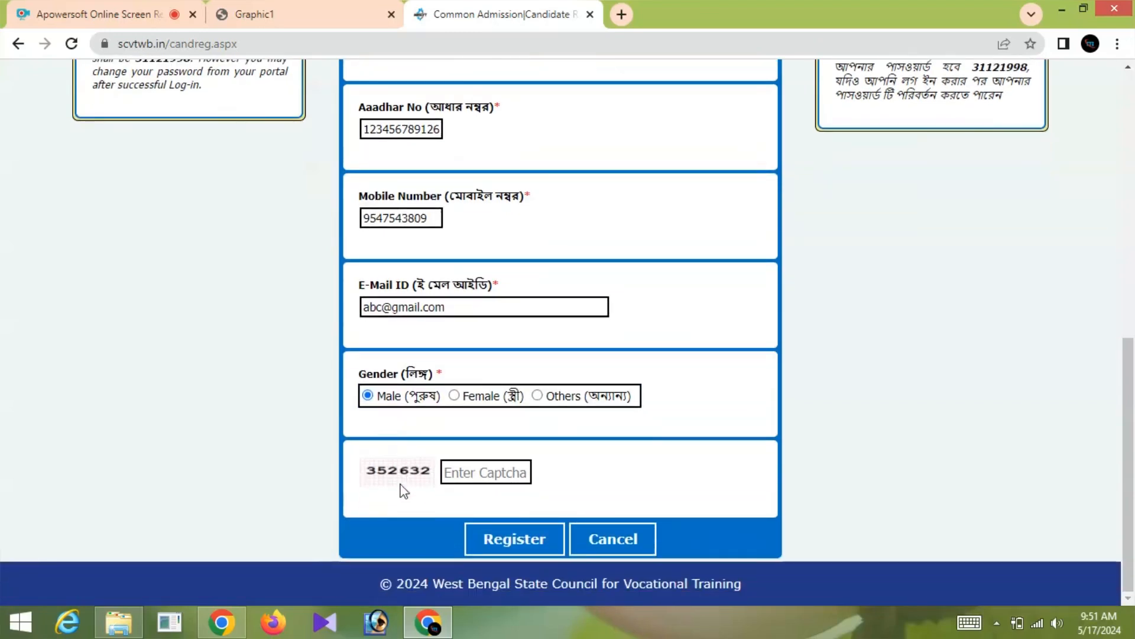
pyautogui.click(446, 473)
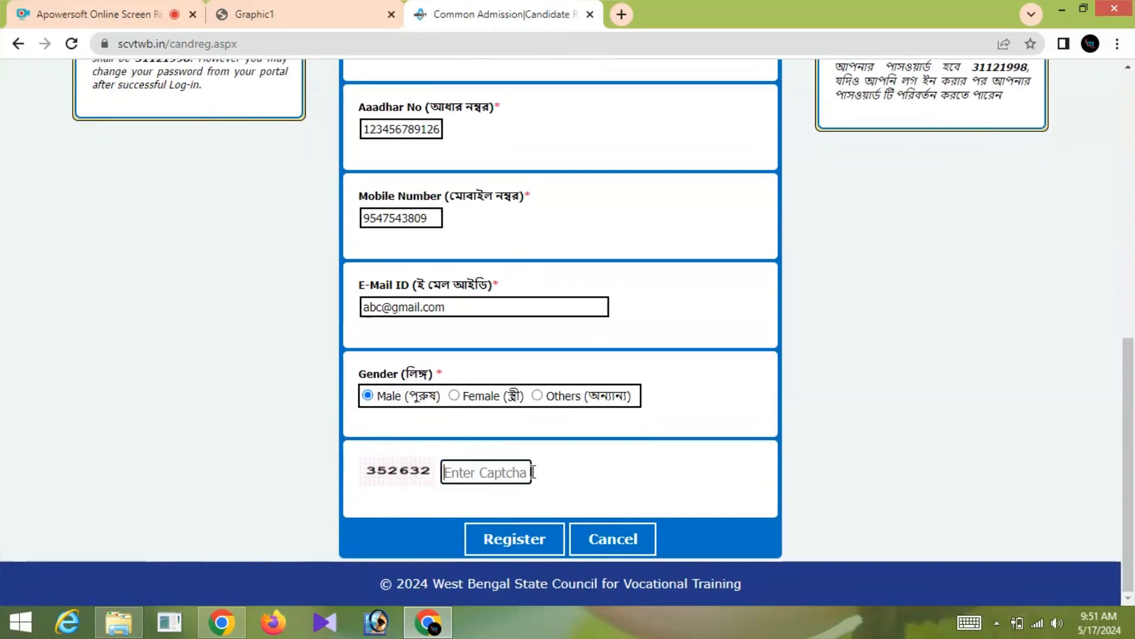
pyautogui.write('35')
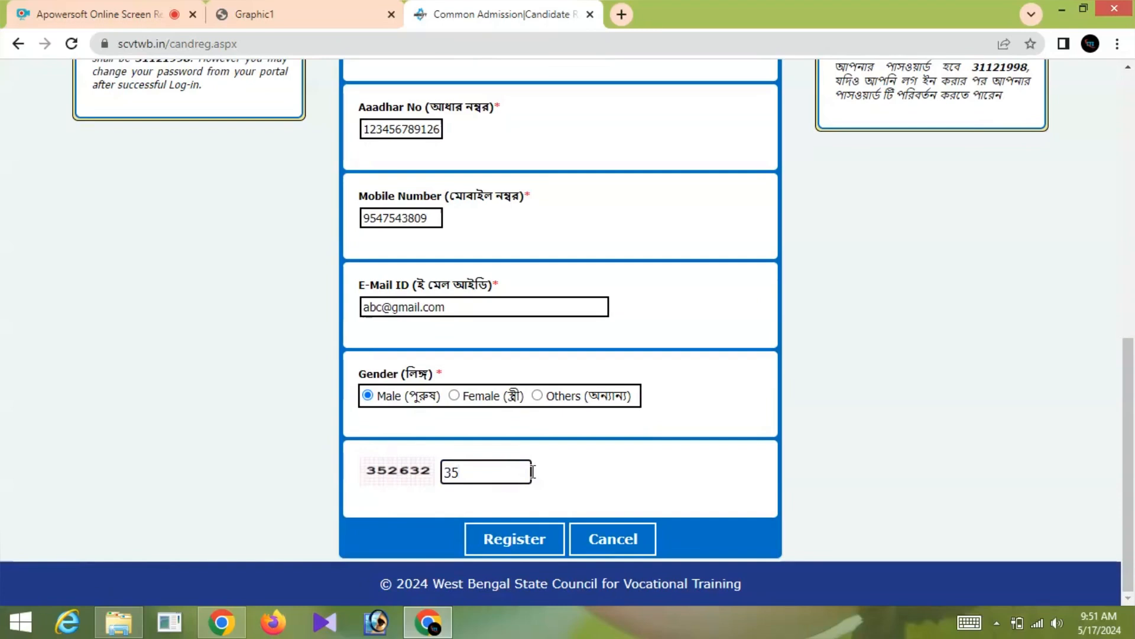
pyautogui.write('2632')
# - Review the name fields and submit the form with Register
pyautogui.scroll(6, 538, 437)
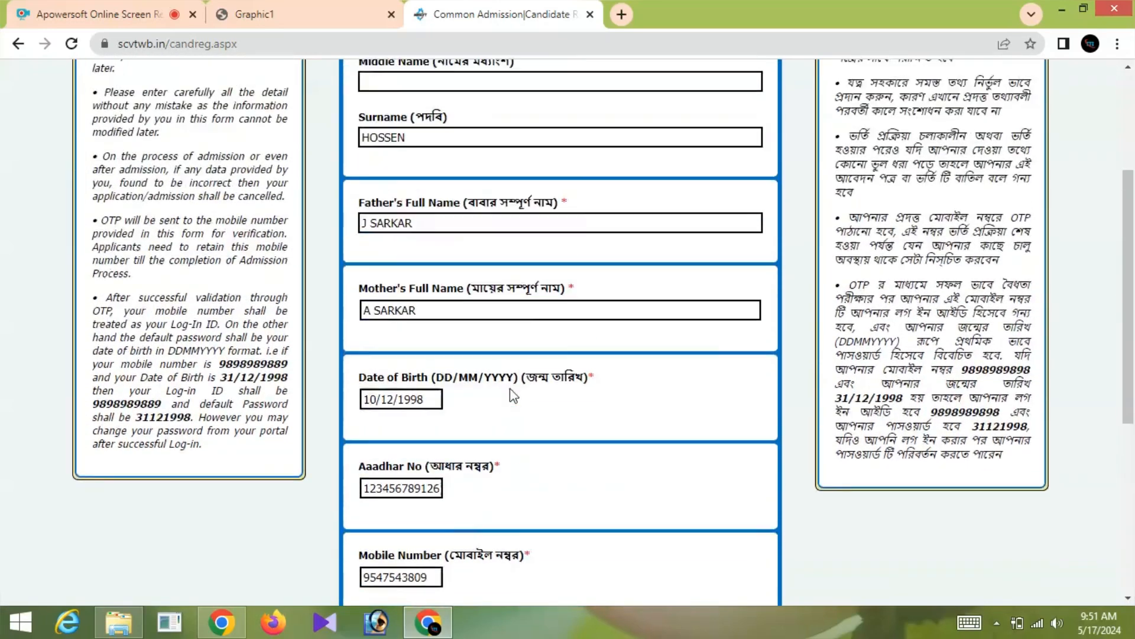
pyautogui.scroll(3, 514, 395)
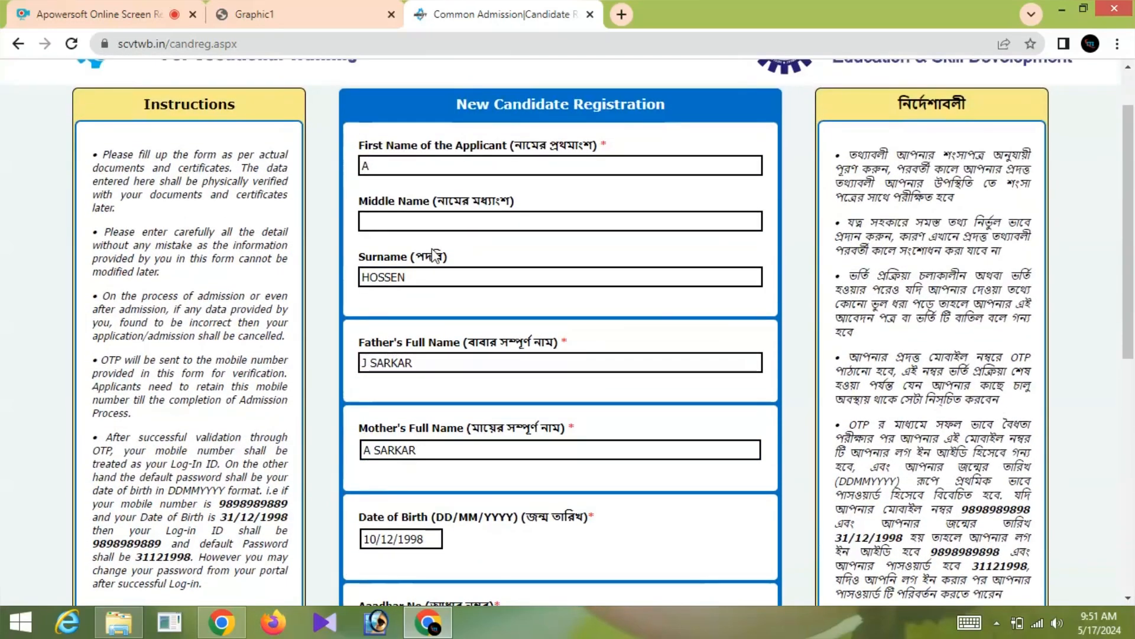
pyautogui.click(386, 200)
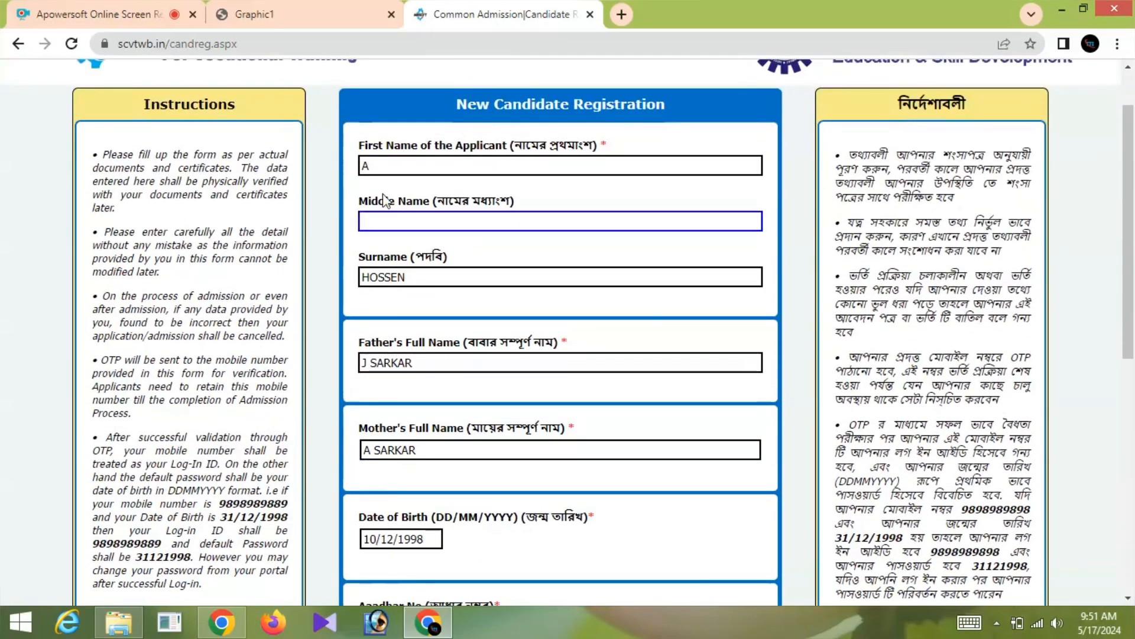
pyautogui.click(377, 161)
pyautogui.click(392, 272)
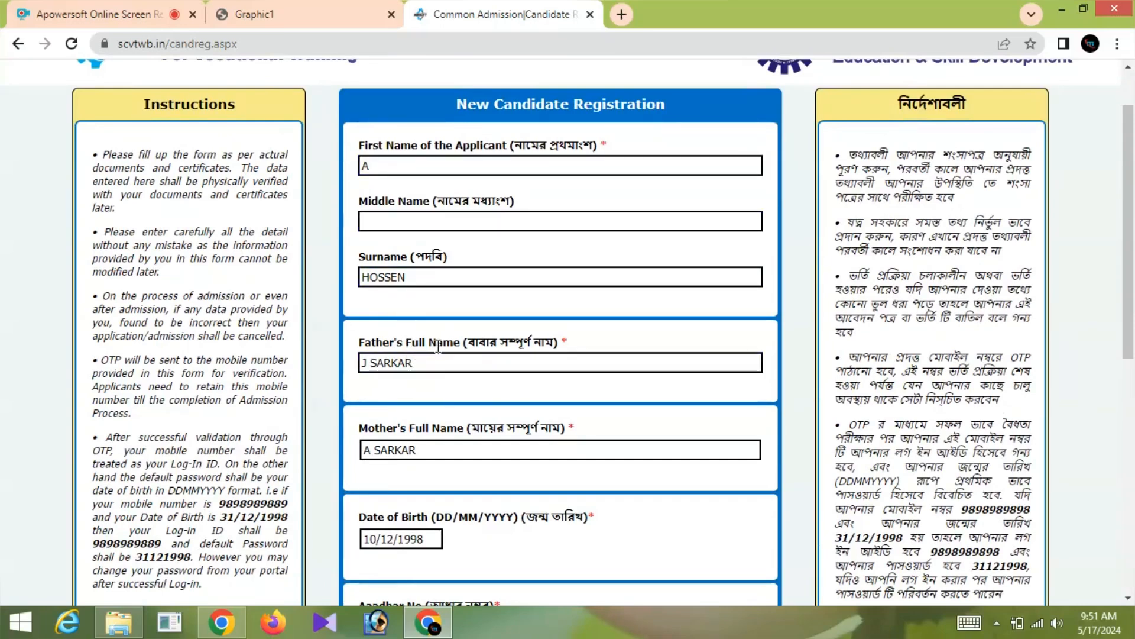
pyautogui.scroll(-2, 438, 349)
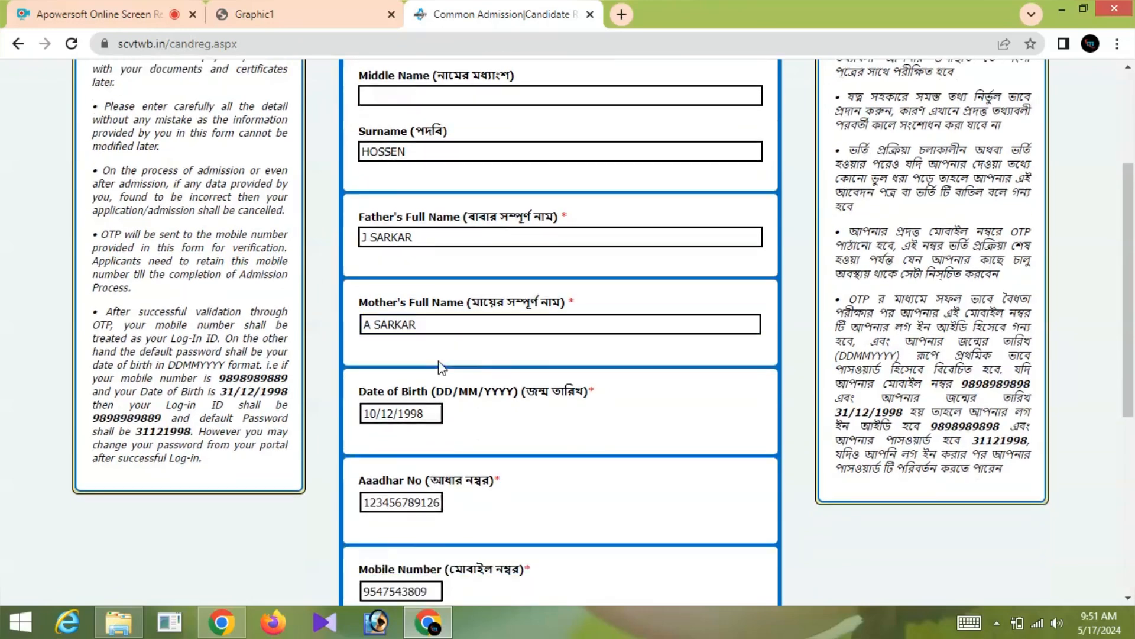
pyautogui.scroll(-2, 440, 367)
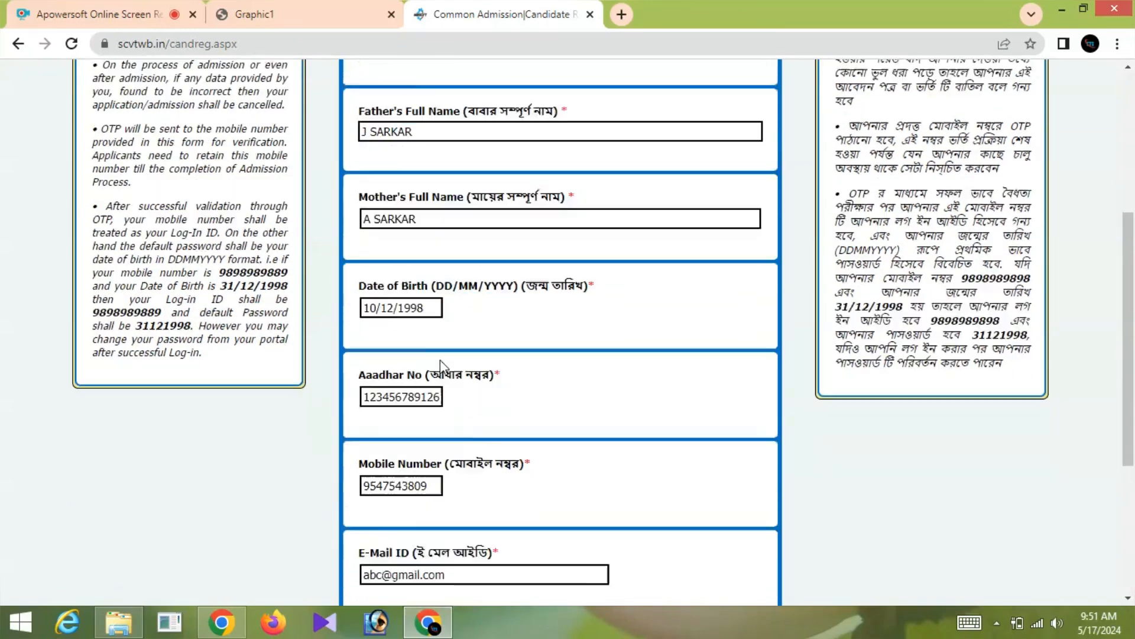
pyautogui.scroll(-3, 441, 367)
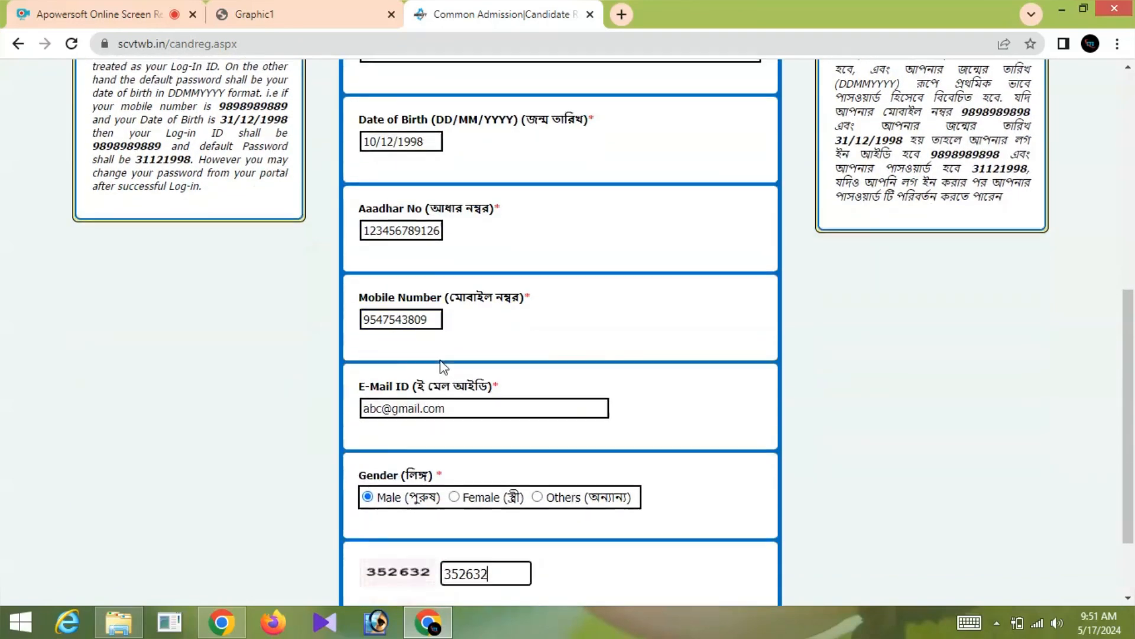
pyautogui.scroll(-1, 443, 362)
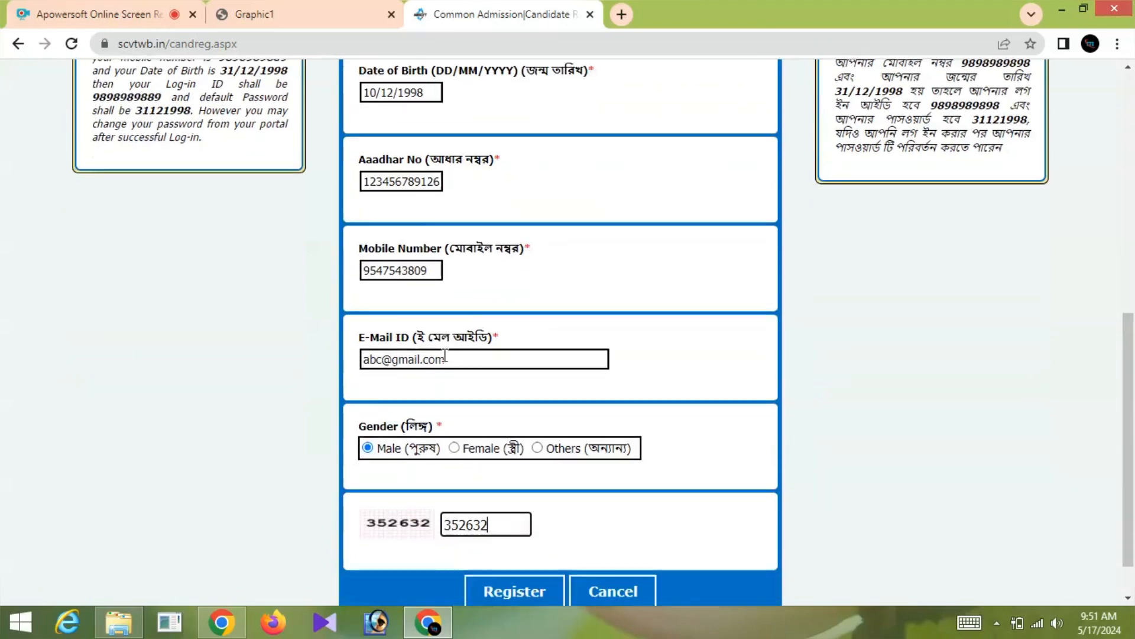
pyautogui.scroll(-1, 444, 355)
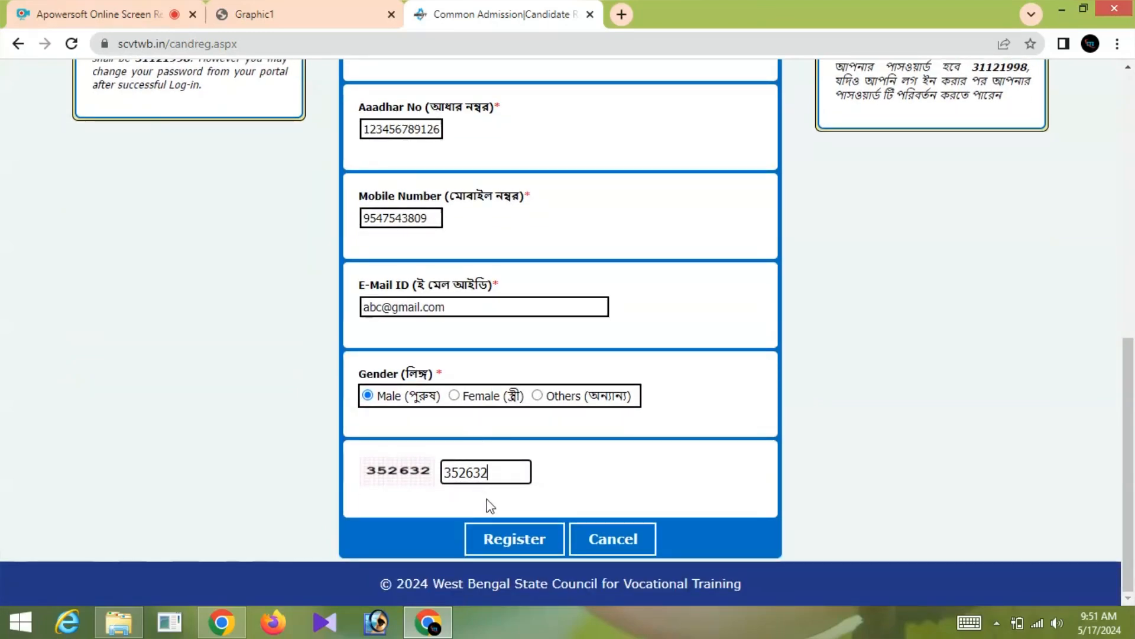
pyautogui.click(535, 541)
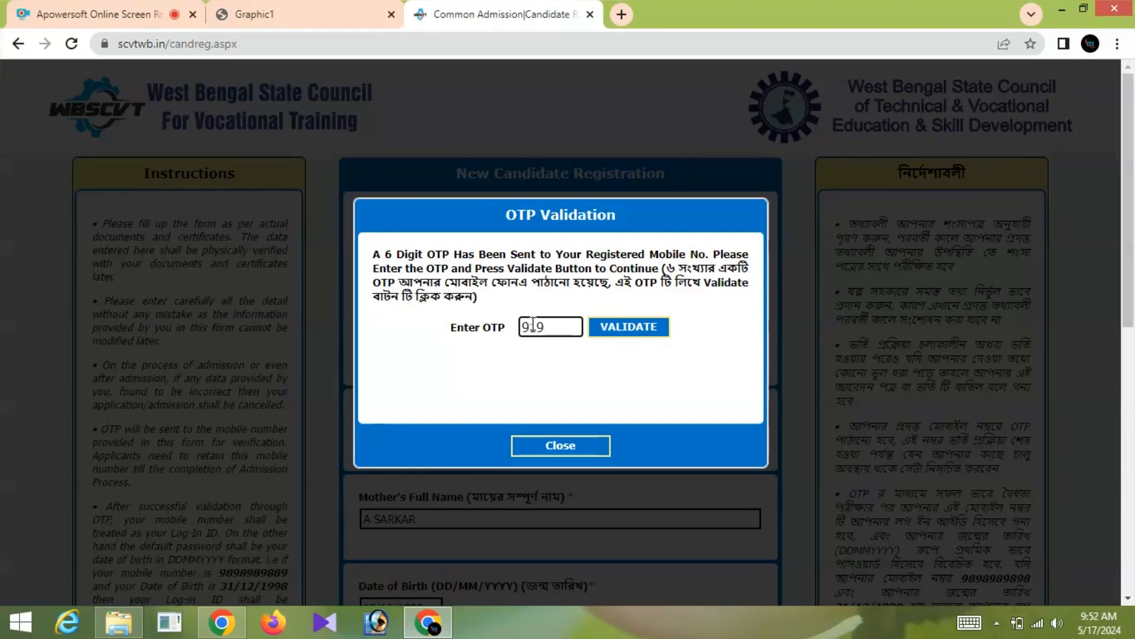
# - Enter and validate the 6-digit OTP, then close the OTP Validation dialog
pyautogui.write('1')
pyautogui.click(633, 331)
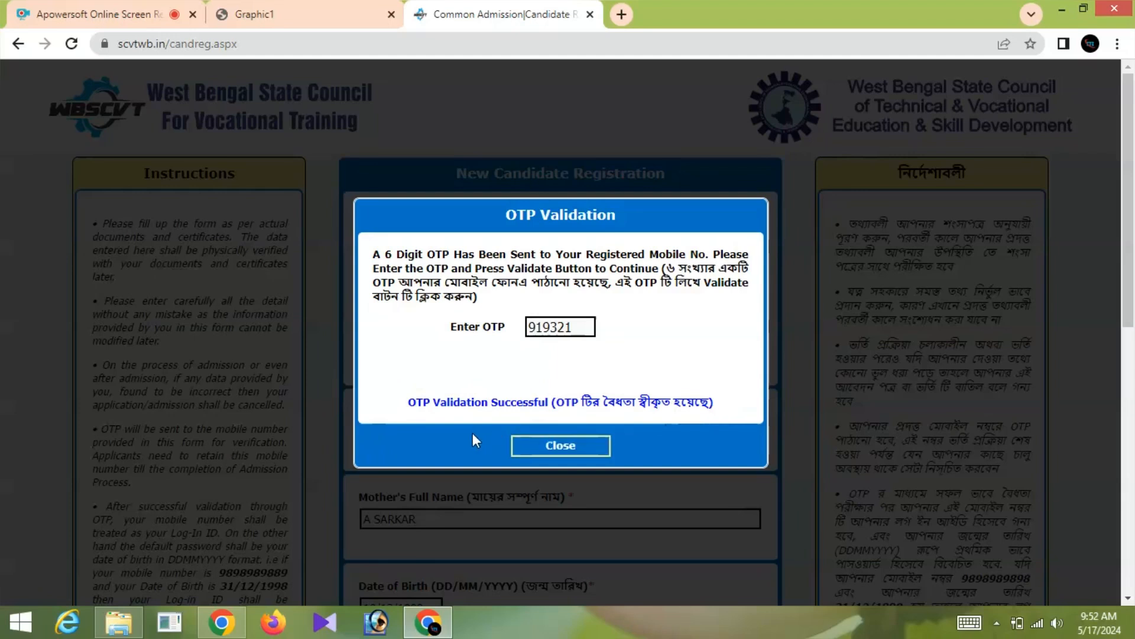
pyautogui.click(573, 450)
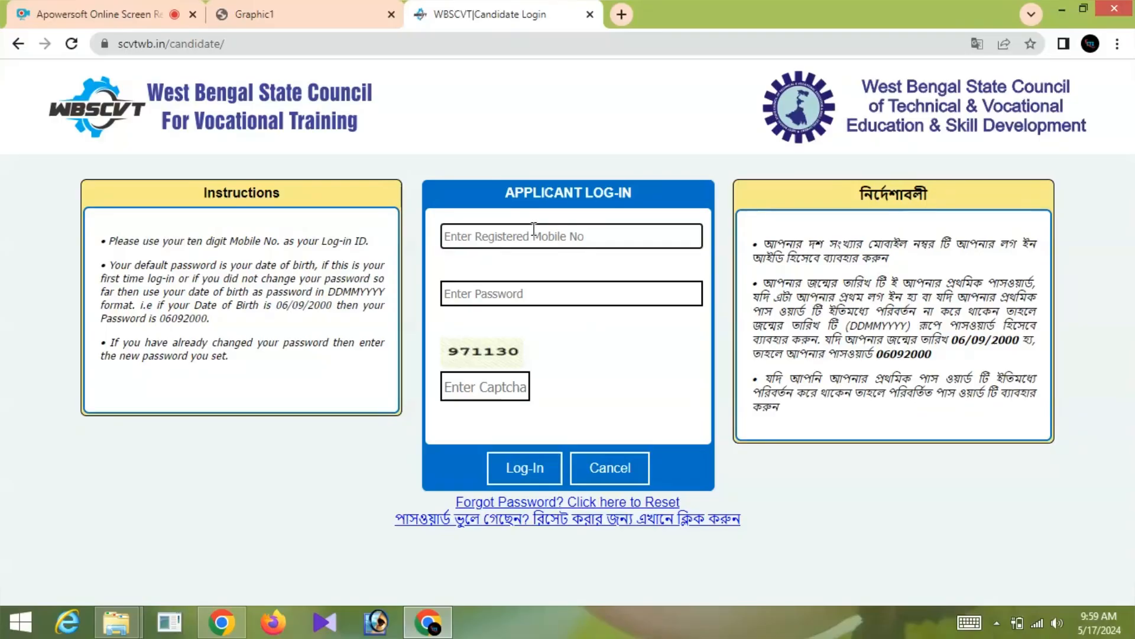
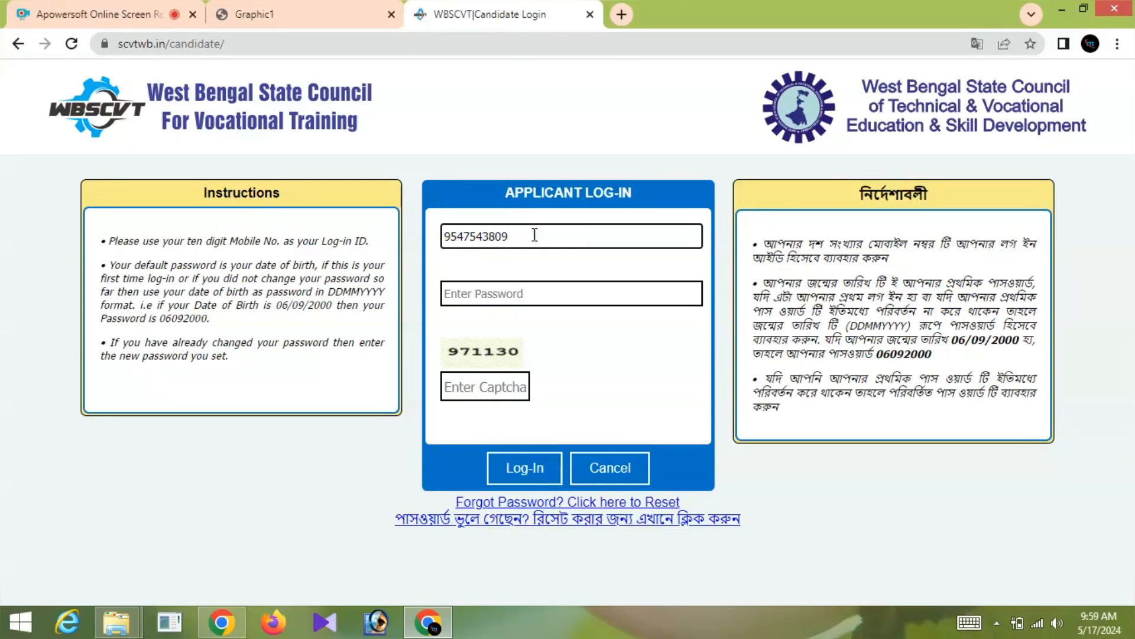
# - Log in with the registered mobile number, account password and the captcha code
pyautogui.click(511, 293)
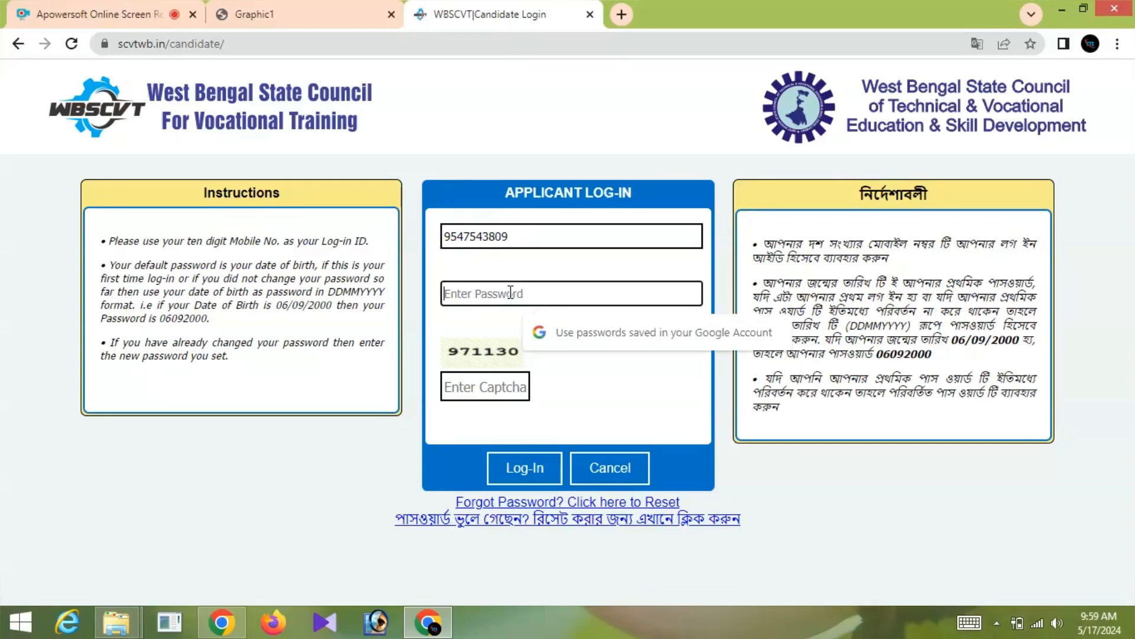
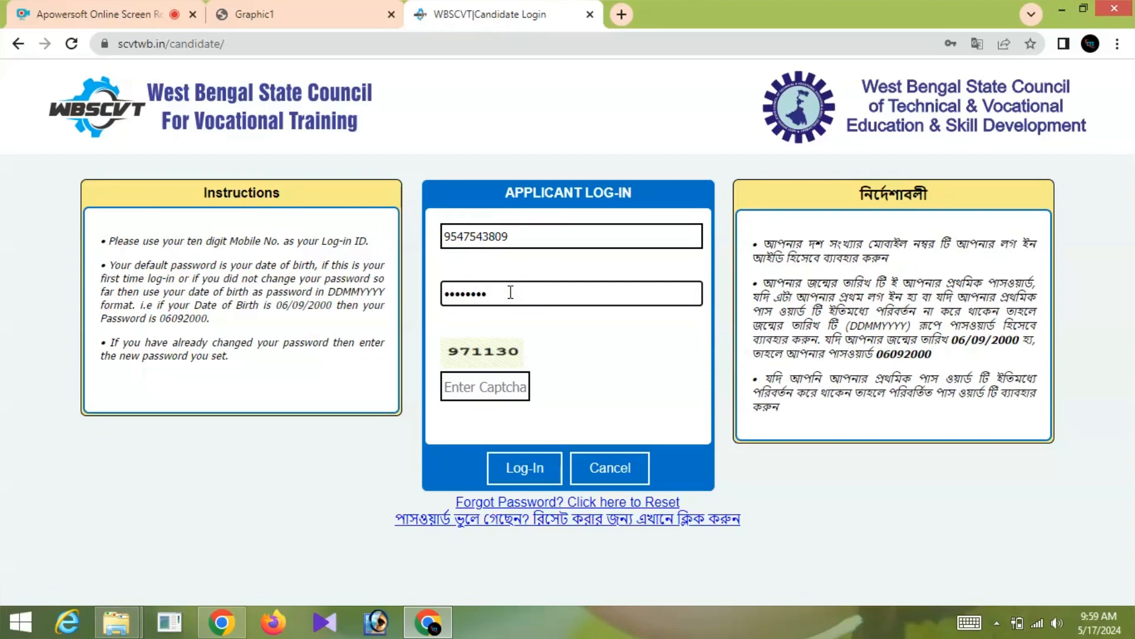
pyautogui.click(503, 383)
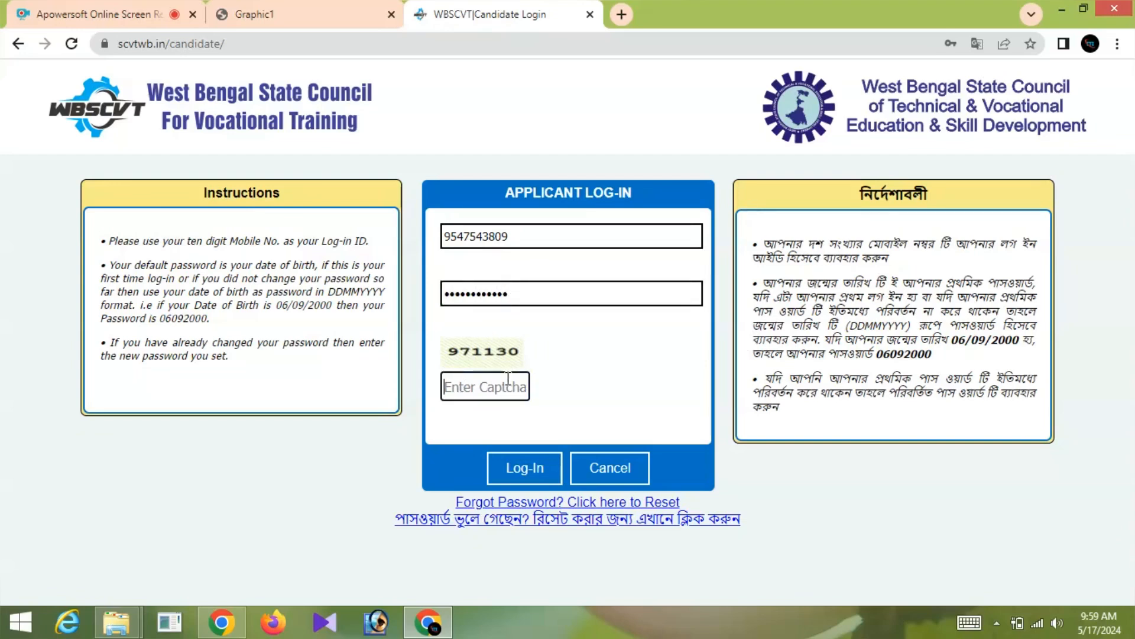
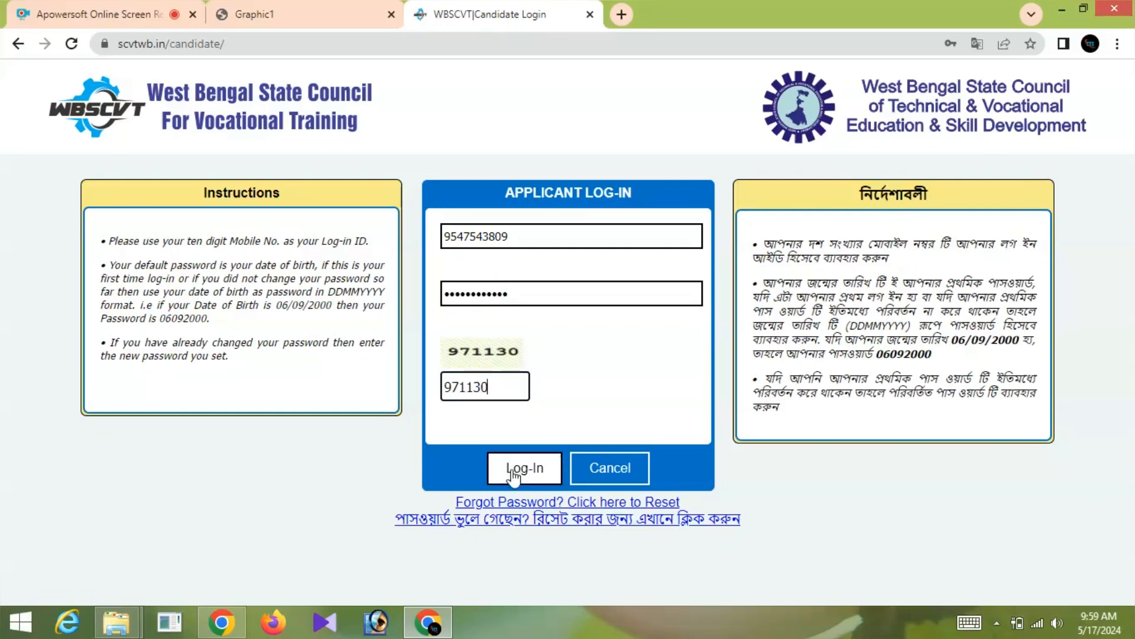
pyautogui.click(524, 473)
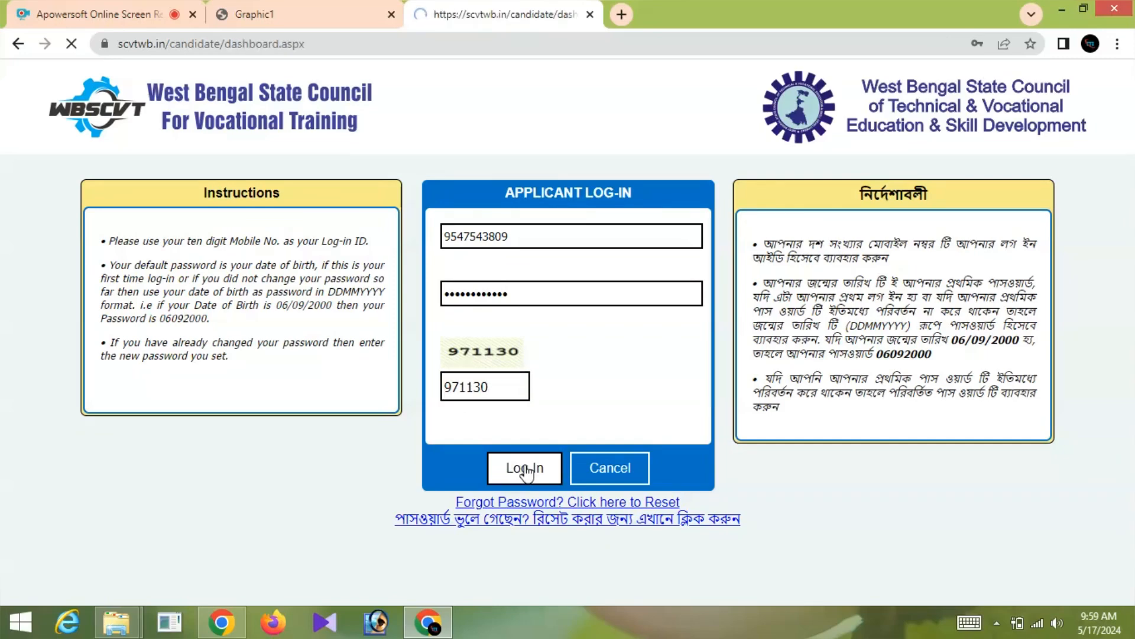
# - Check the dashboard's PENDING ITI and Polytechnic statuses, then go to UPDATE NOW for the profile
pyautogui.scroll(-5, 512, 461)
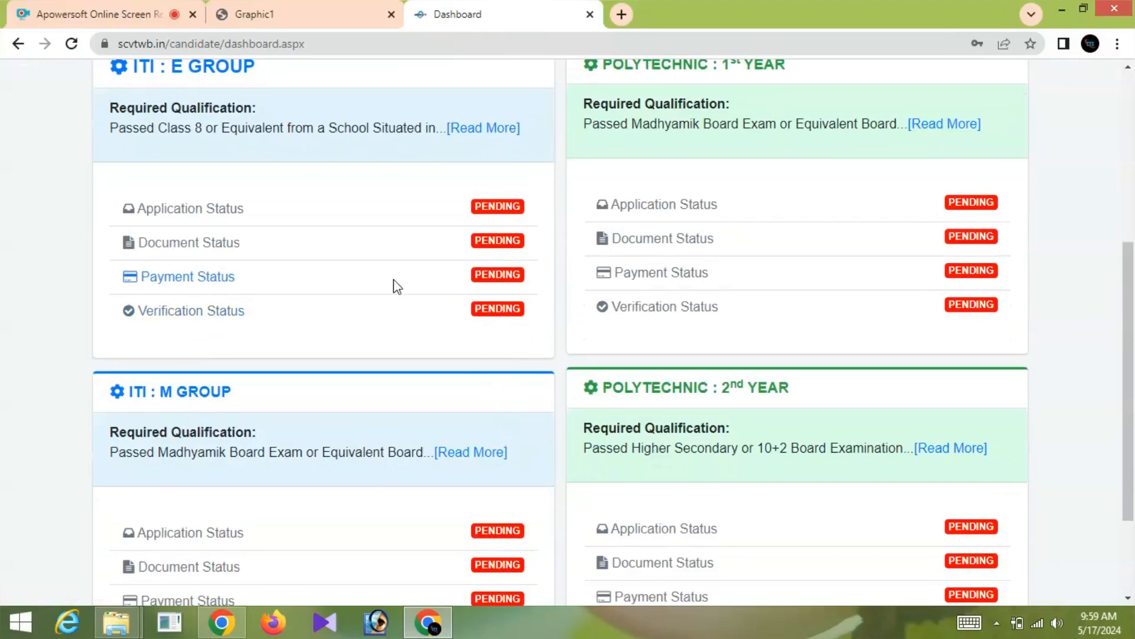
pyautogui.scroll(1, 281, 127)
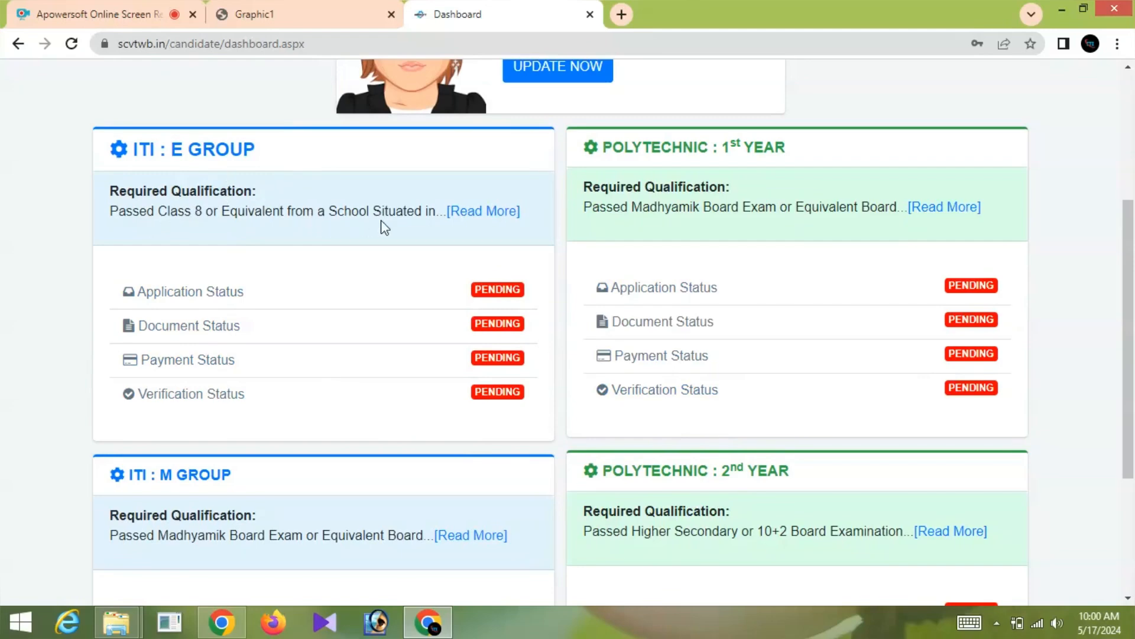
pyautogui.scroll(-3, 253, 261)
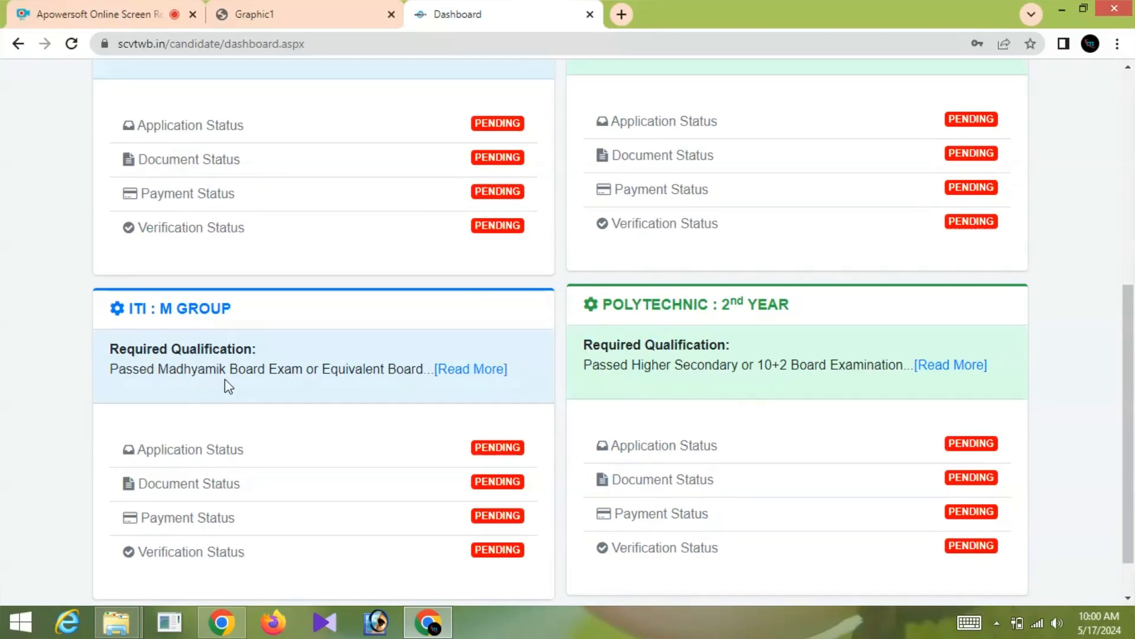
pyautogui.scroll(-1, 398, 398)
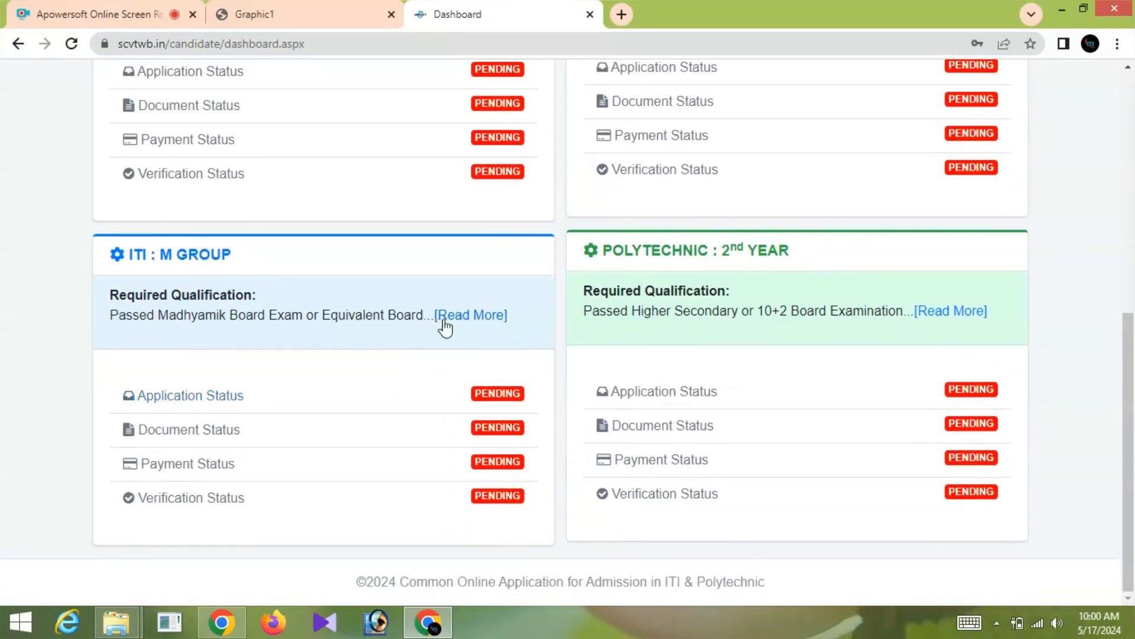
pyautogui.scroll(5, 487, 340)
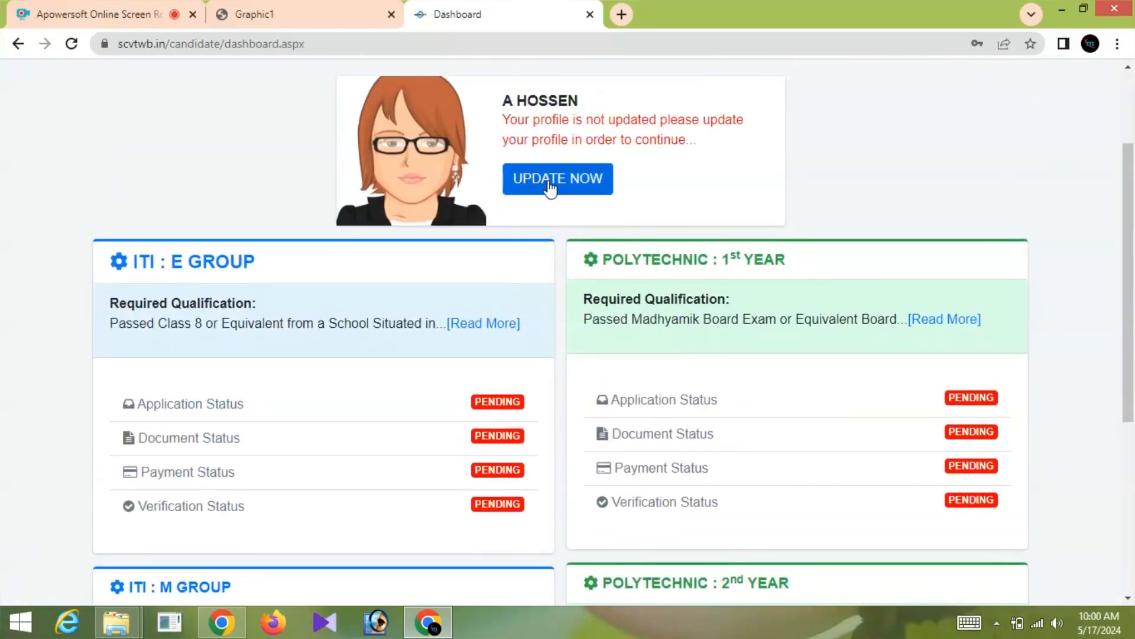
pyautogui.click(549, 180)
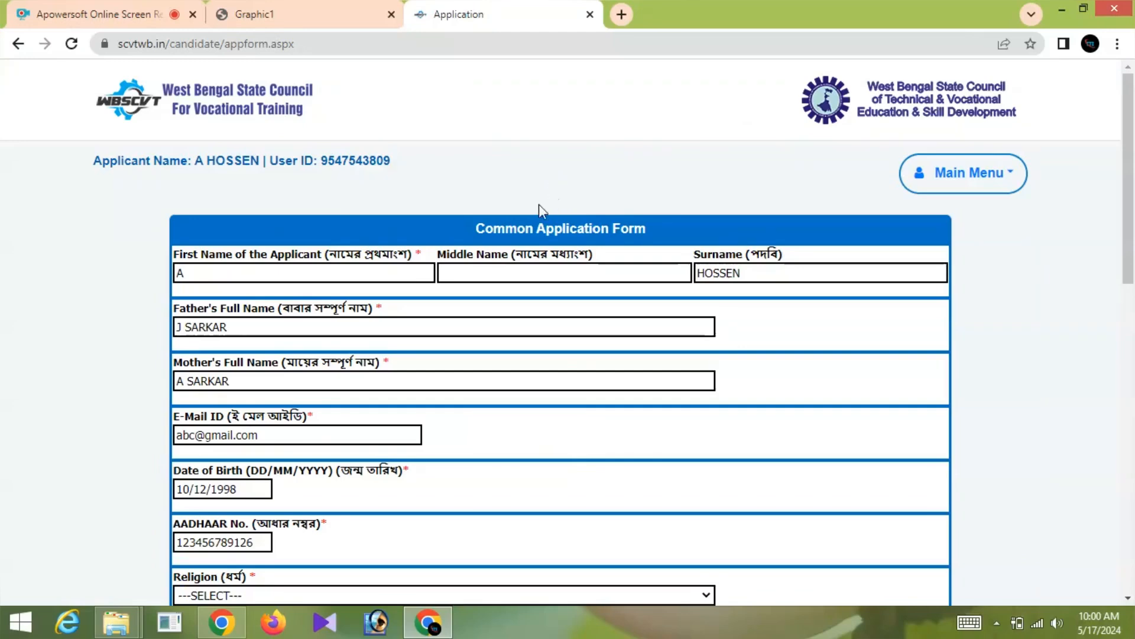
# - Set religion to ISLAM and category to UNRESERVED/GENERAL, keeping EWS at No
pyautogui.scroll(-1, 295, 355)
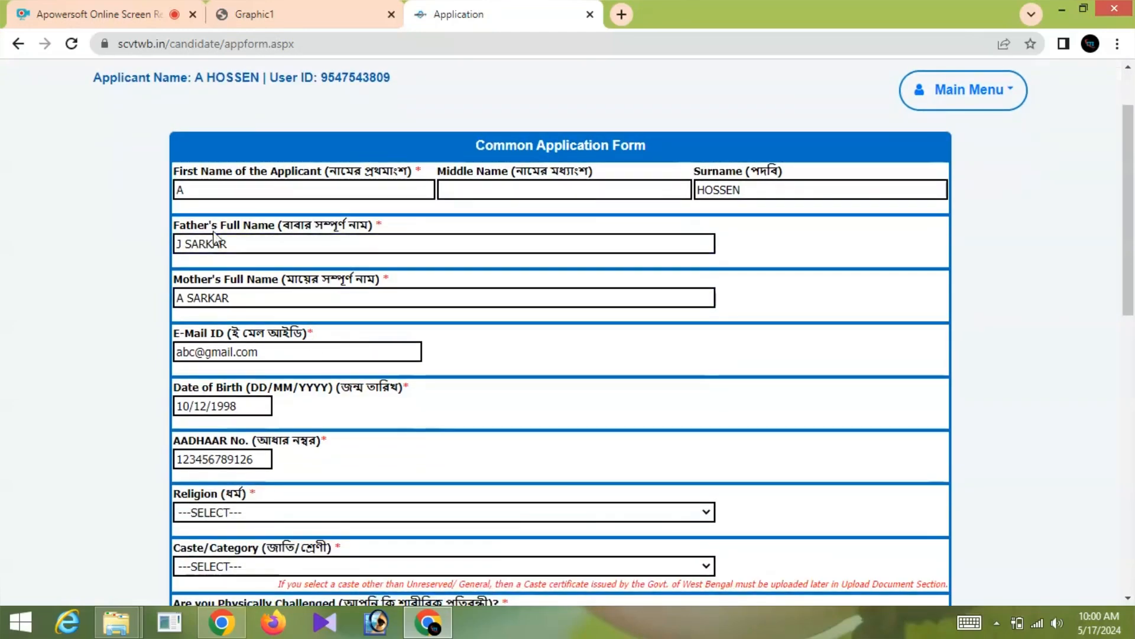
pyautogui.scroll(-3, 244, 288)
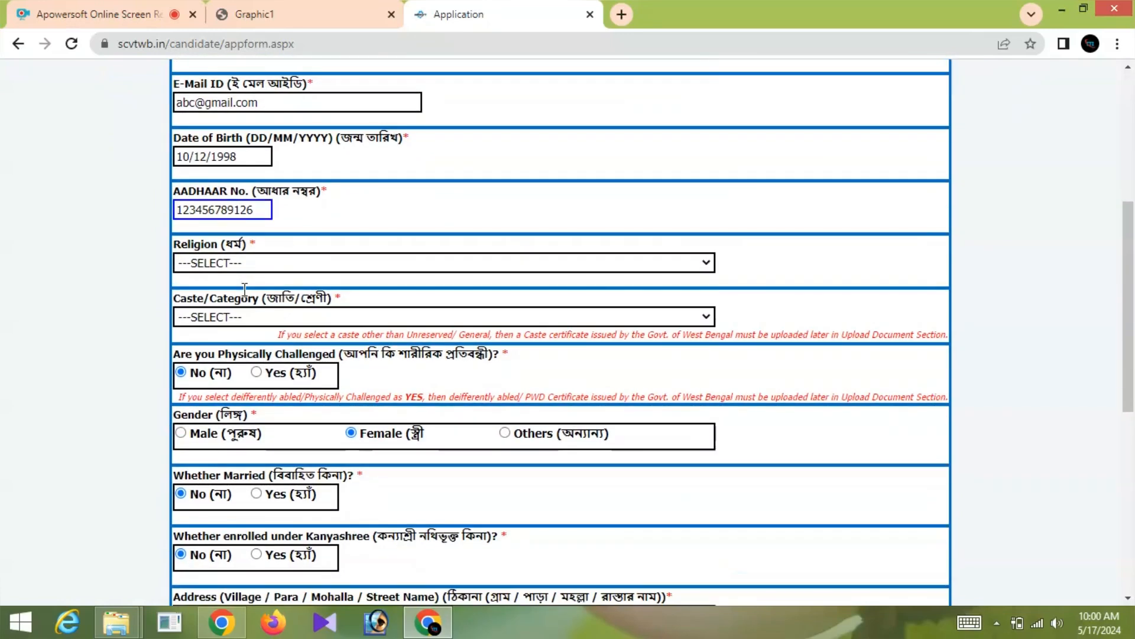
pyautogui.click(257, 261)
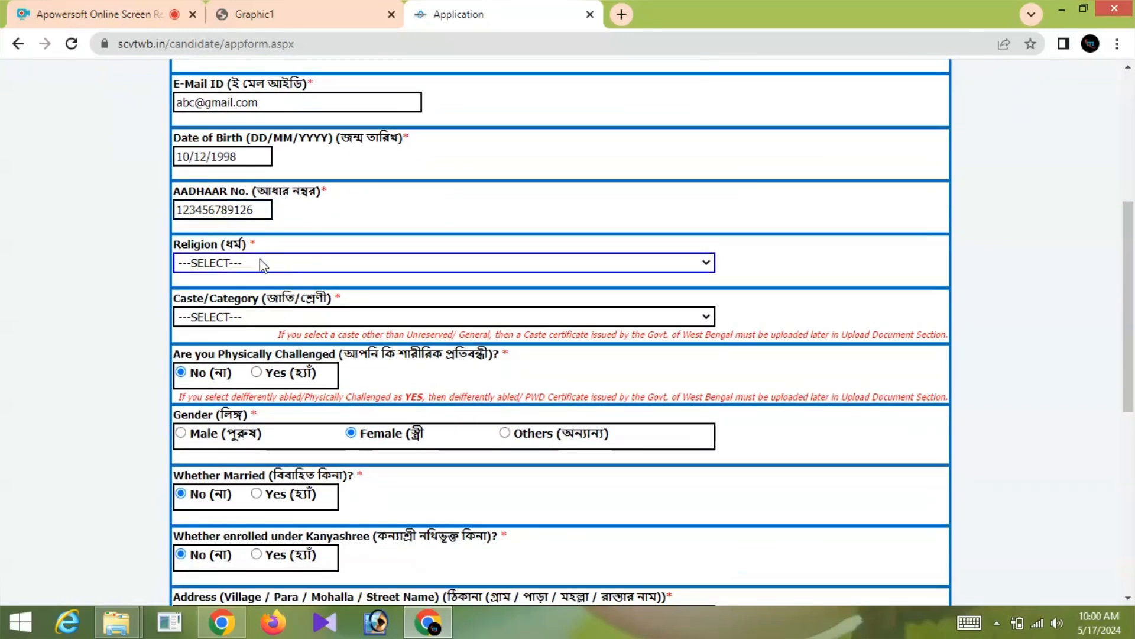
pyautogui.click(263, 264)
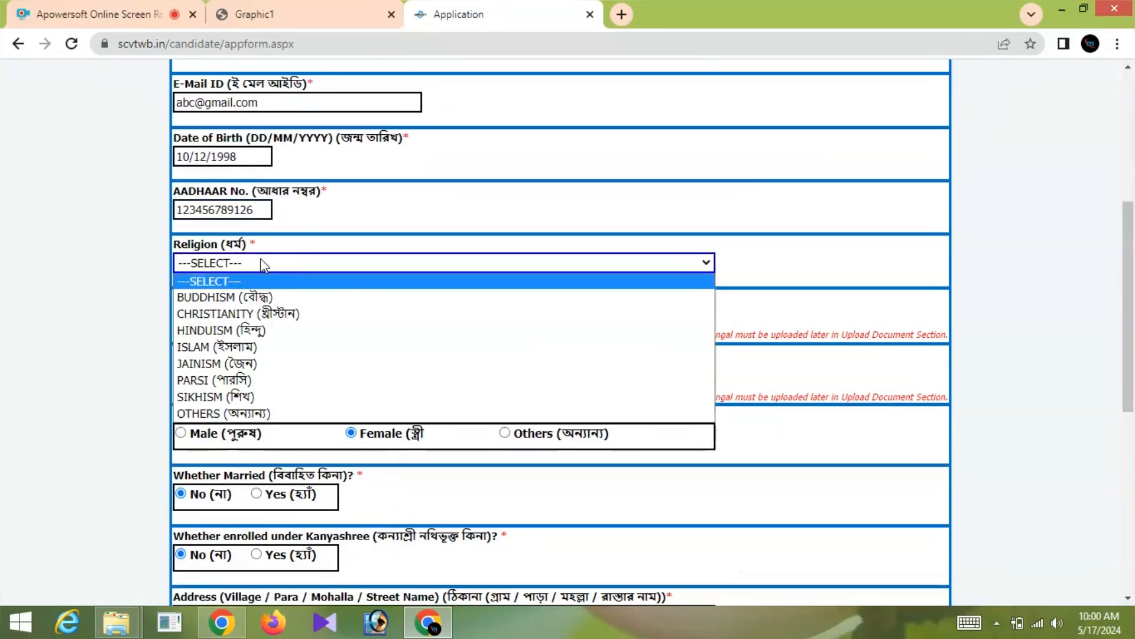
pyautogui.click(225, 346)
pyautogui.scroll(-1, 283, 290)
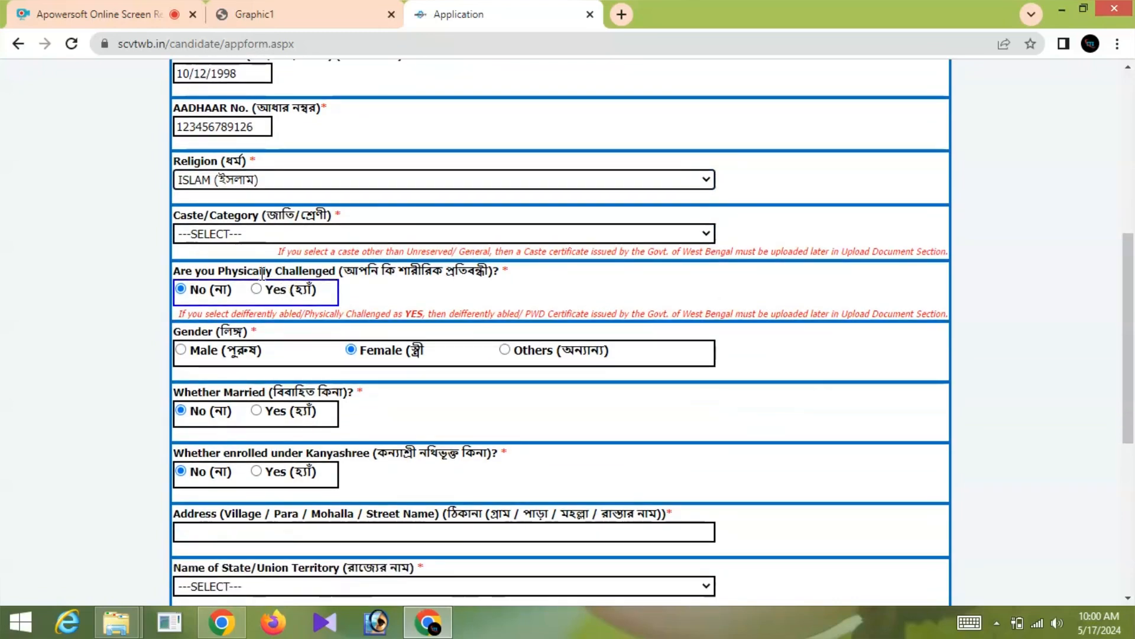
pyautogui.click(233, 233)
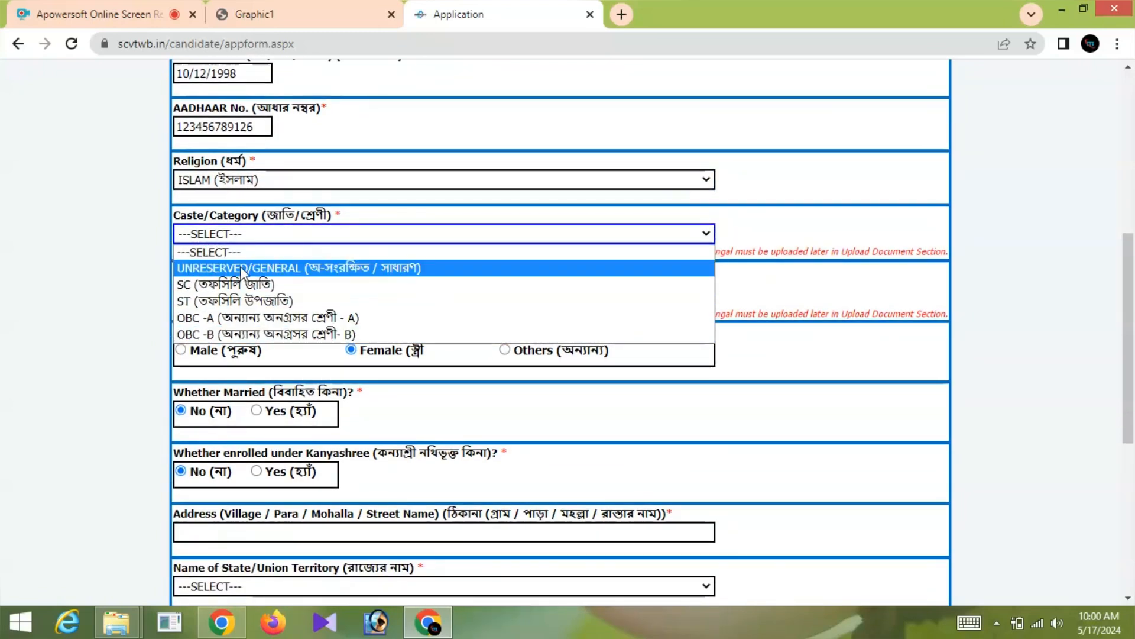
pyautogui.click(242, 269)
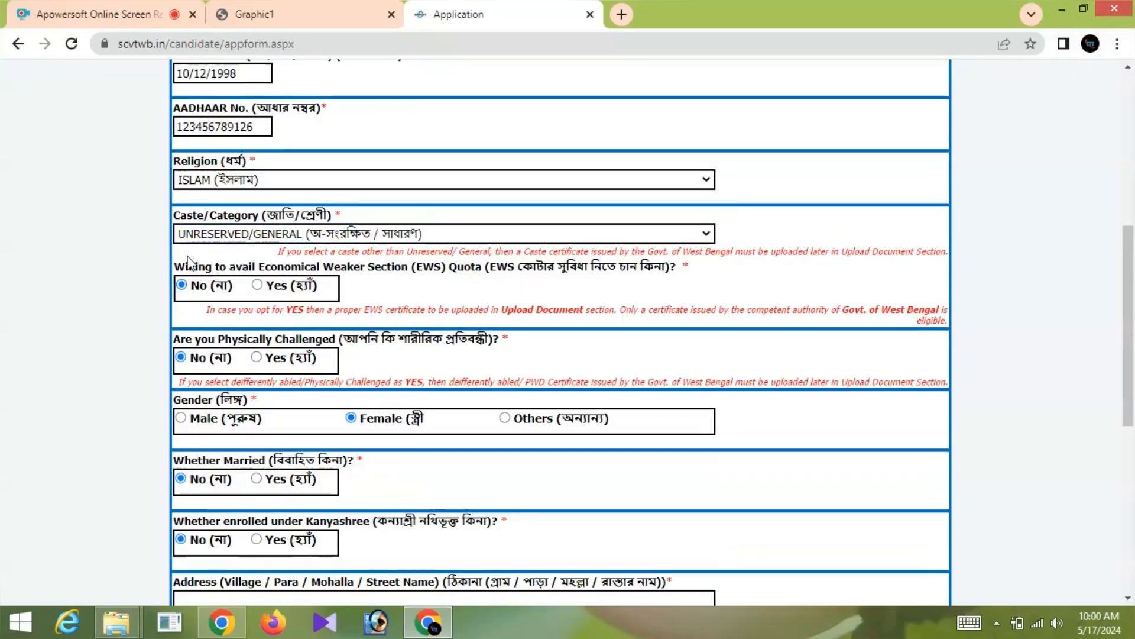
pyautogui.click(189, 285)
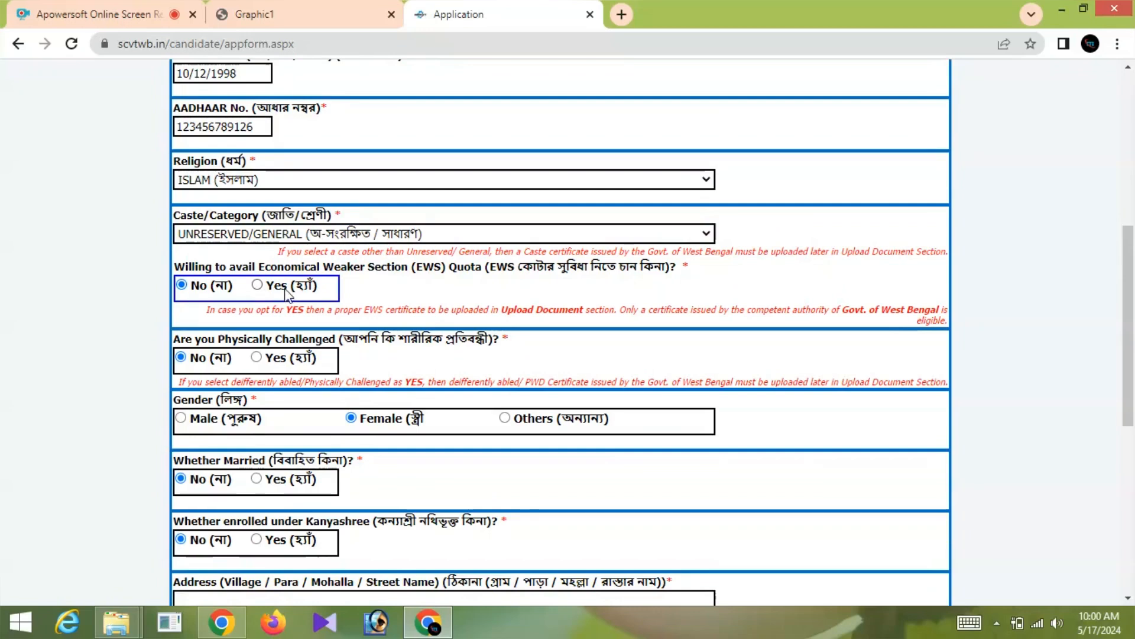
# - Change the gender to Male and enter the street address line
pyautogui.scroll(-1, 197, 310)
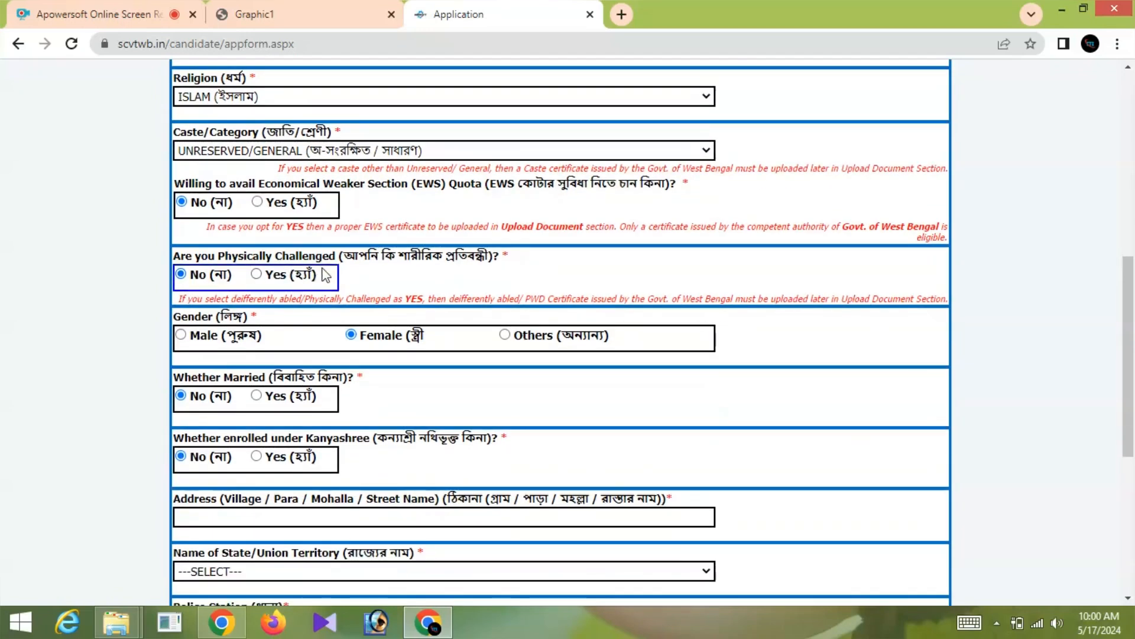
pyautogui.scroll(-1, 237, 278)
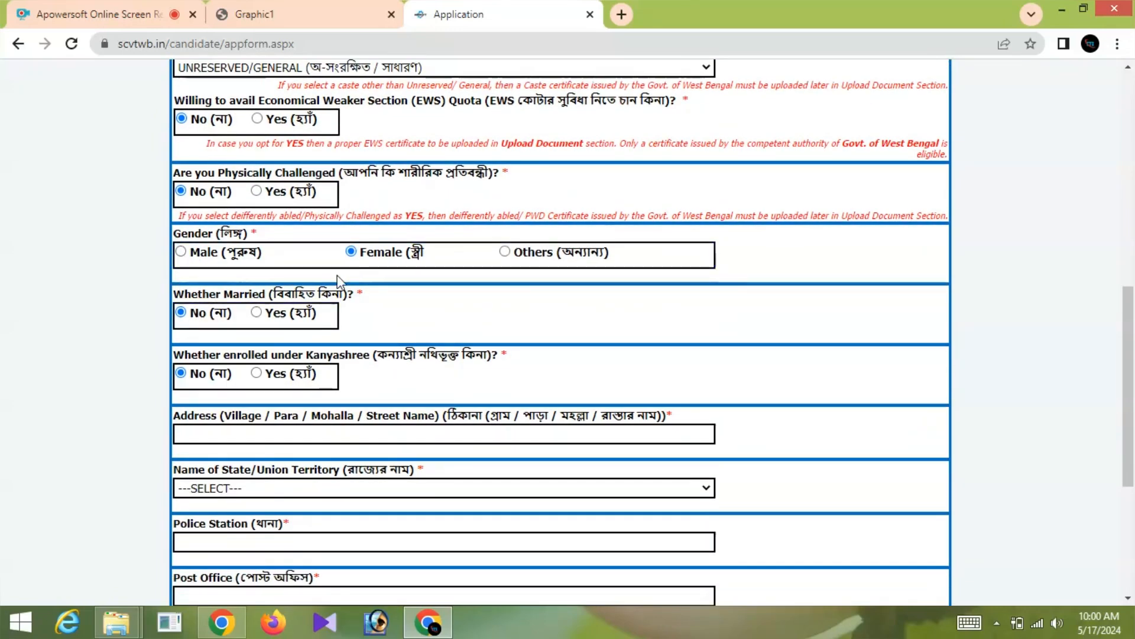
pyautogui.scroll(-1, 338, 281)
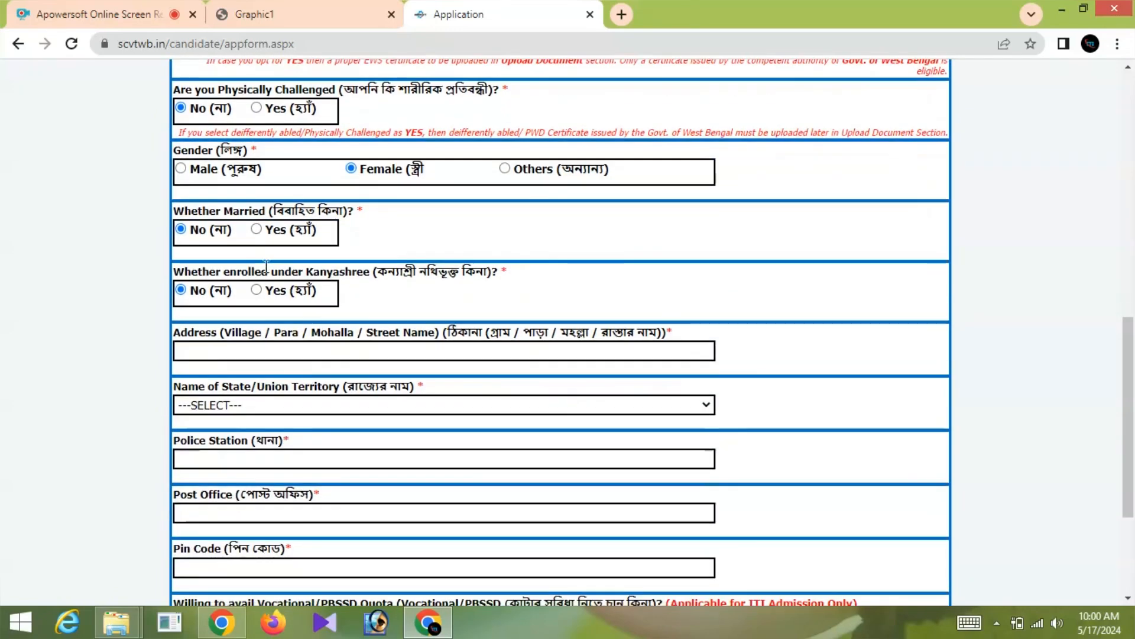
pyautogui.click(181, 169)
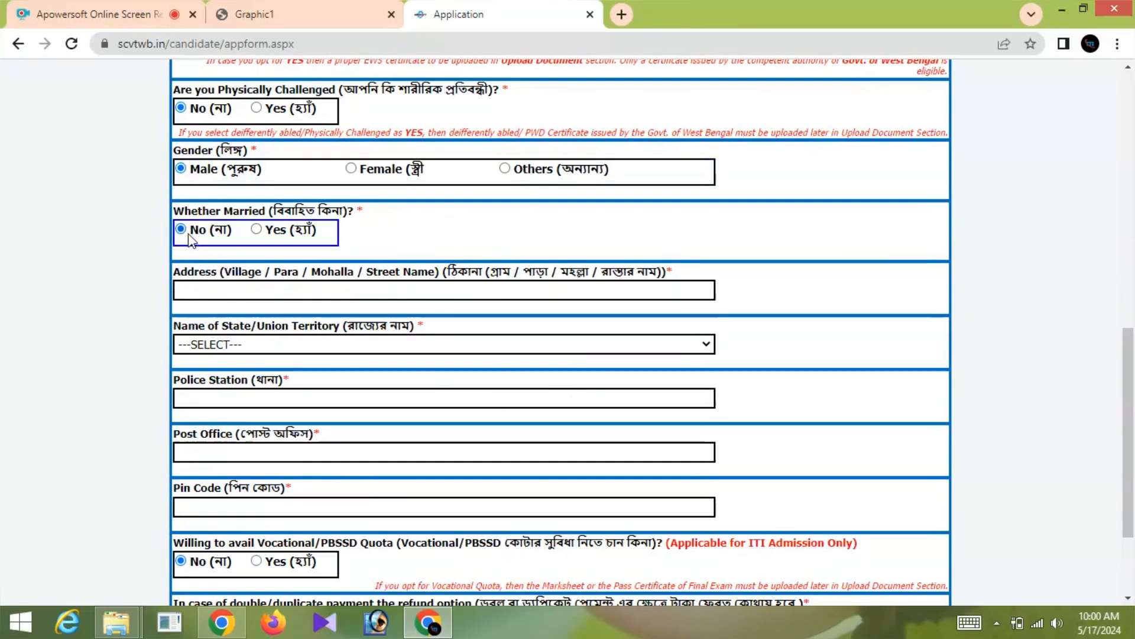
pyautogui.scroll(-3, 189, 245)
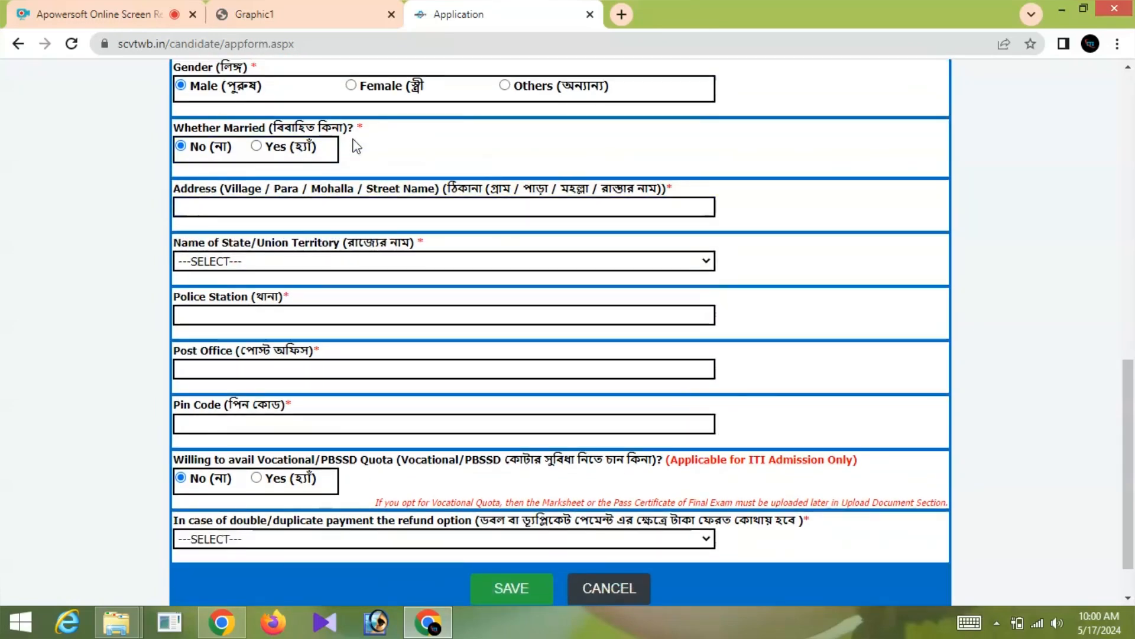
pyautogui.click(216, 207)
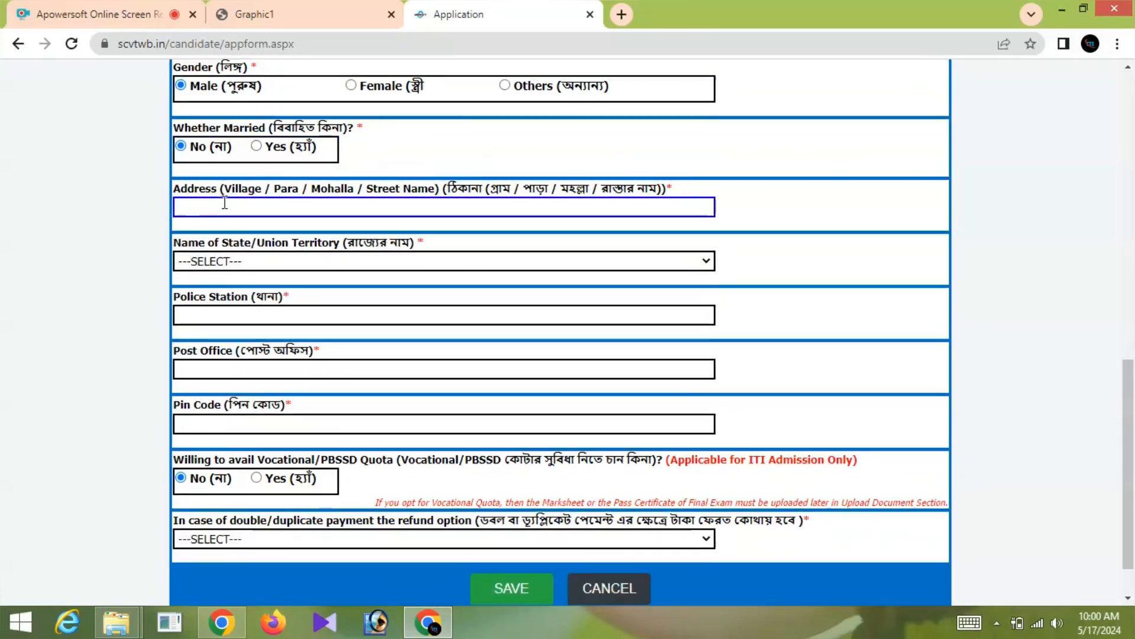
pyautogui.write('G')
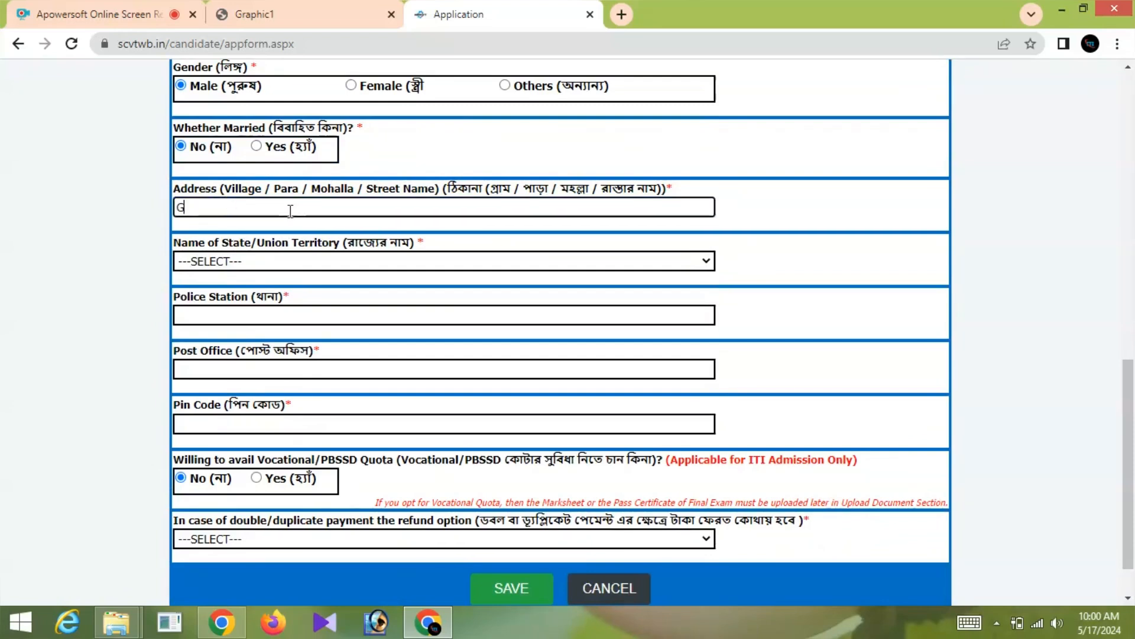
pyautogui.write('URKHAIR')
# - Choose state WEST BENGAL, district DAKSHIN DINAJPUR and subdivision GANGARAMPUR
pyautogui.click(248, 260)
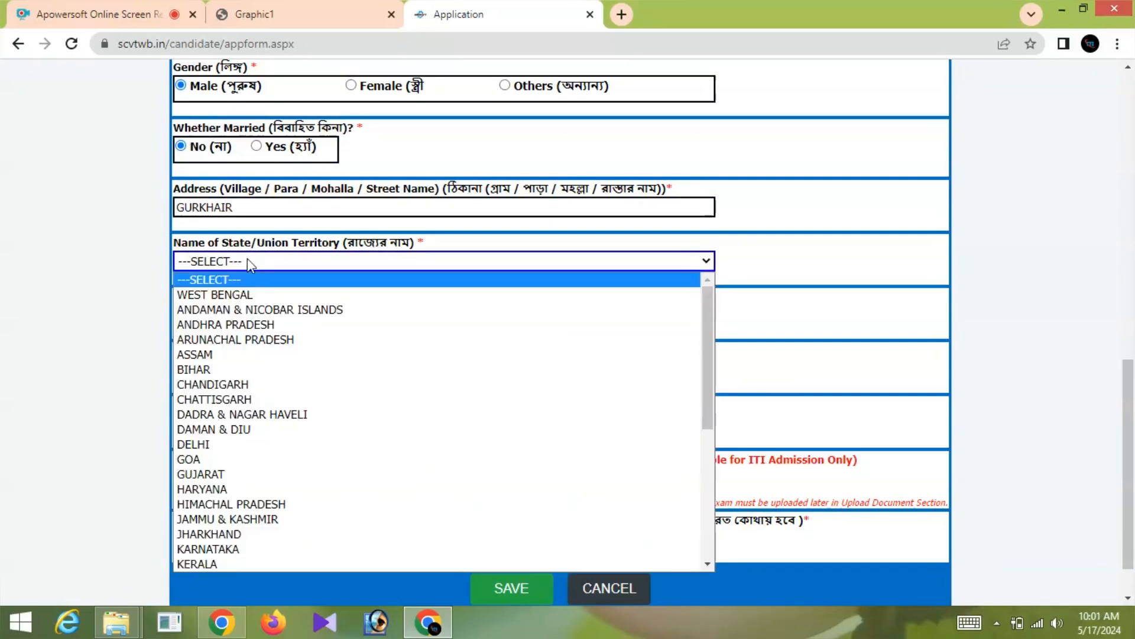
pyautogui.click(233, 293)
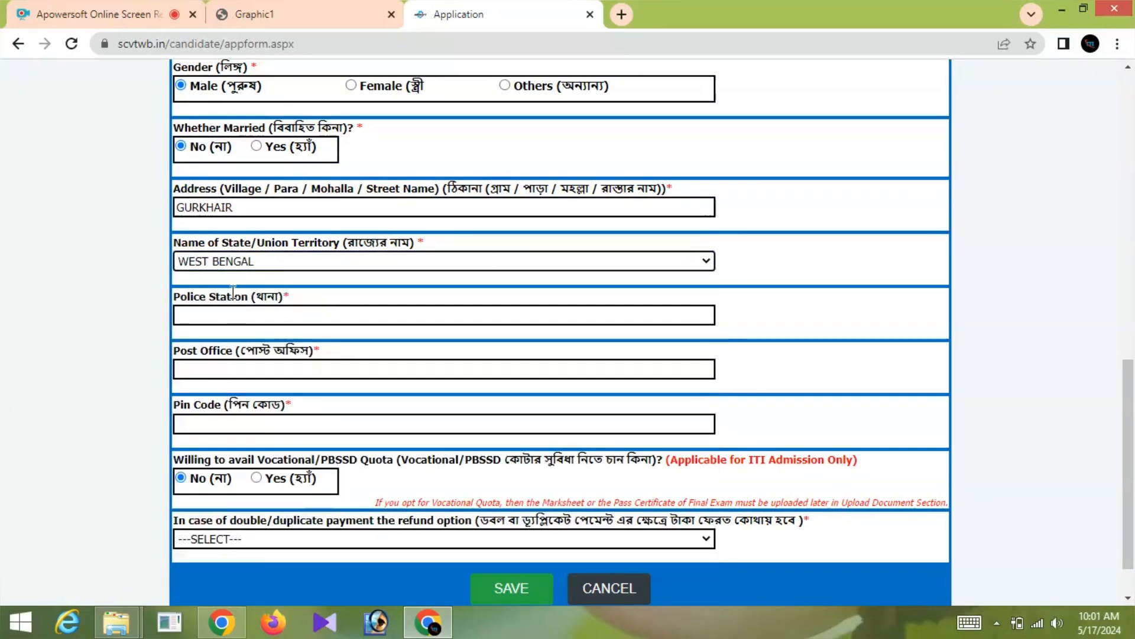
pyautogui.scroll(-1, 237, 284)
pyautogui.click(231, 236)
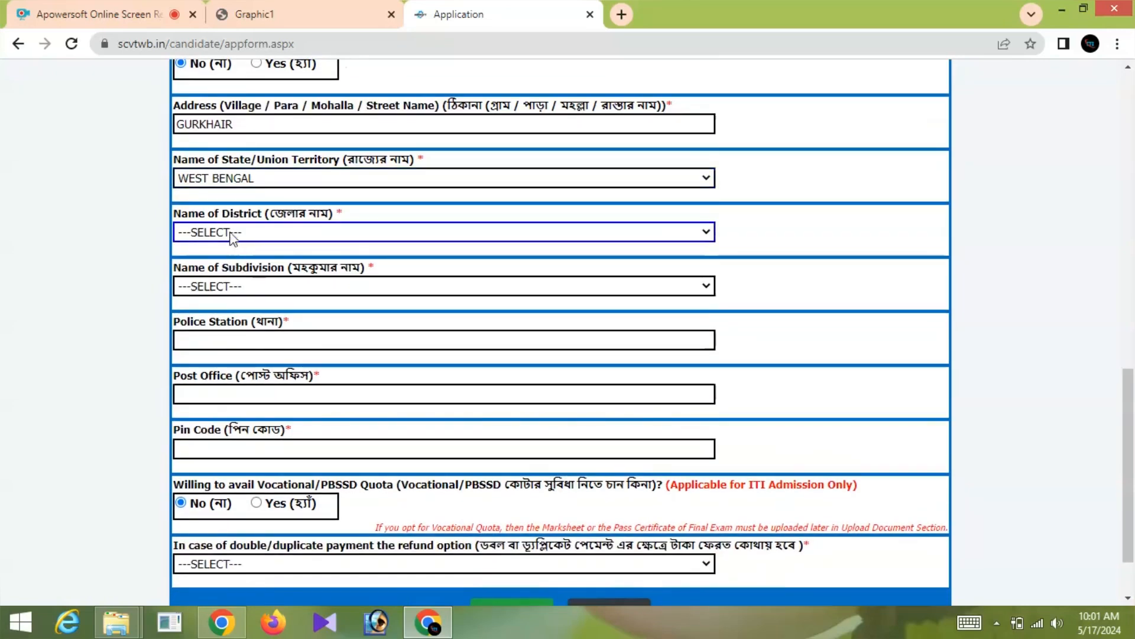
pyautogui.click(220, 233)
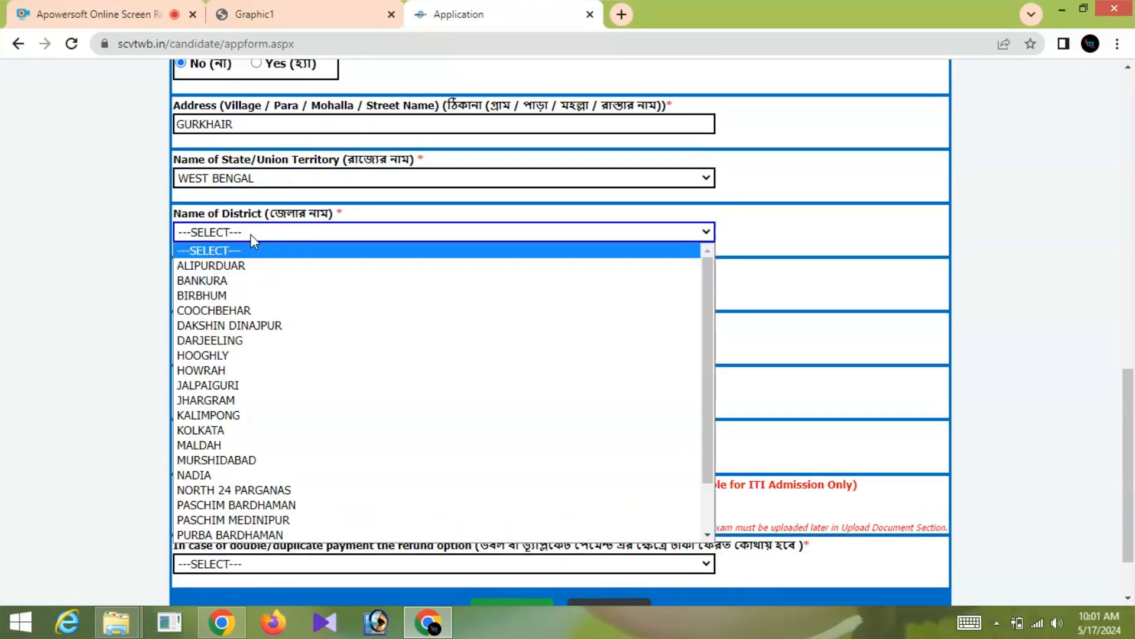
pyautogui.click(232, 326)
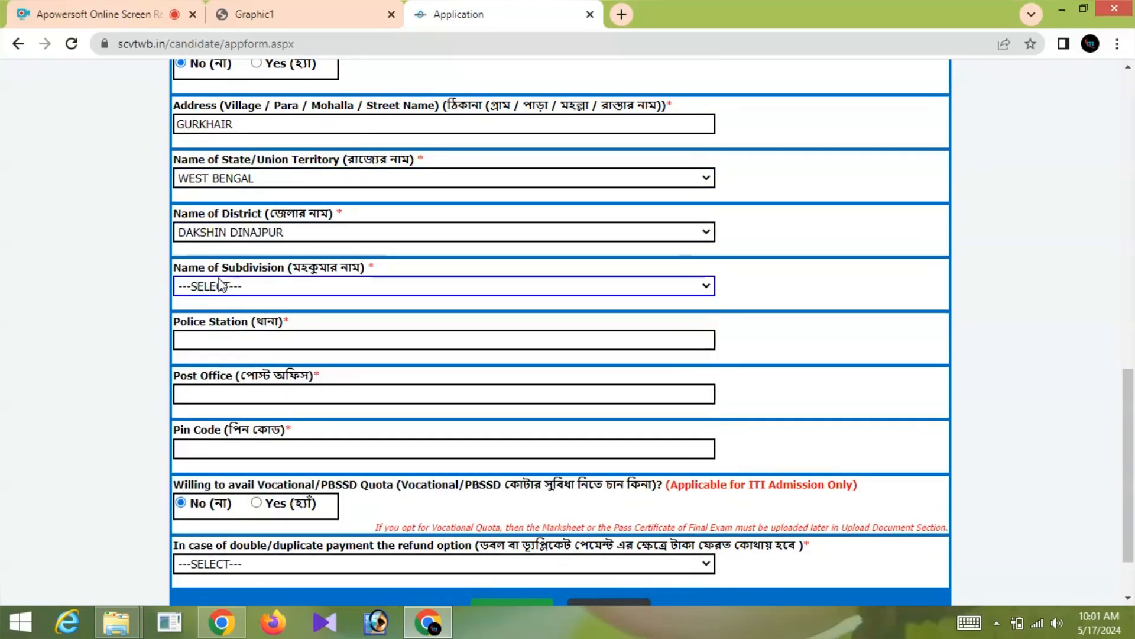
pyautogui.click(290, 286)
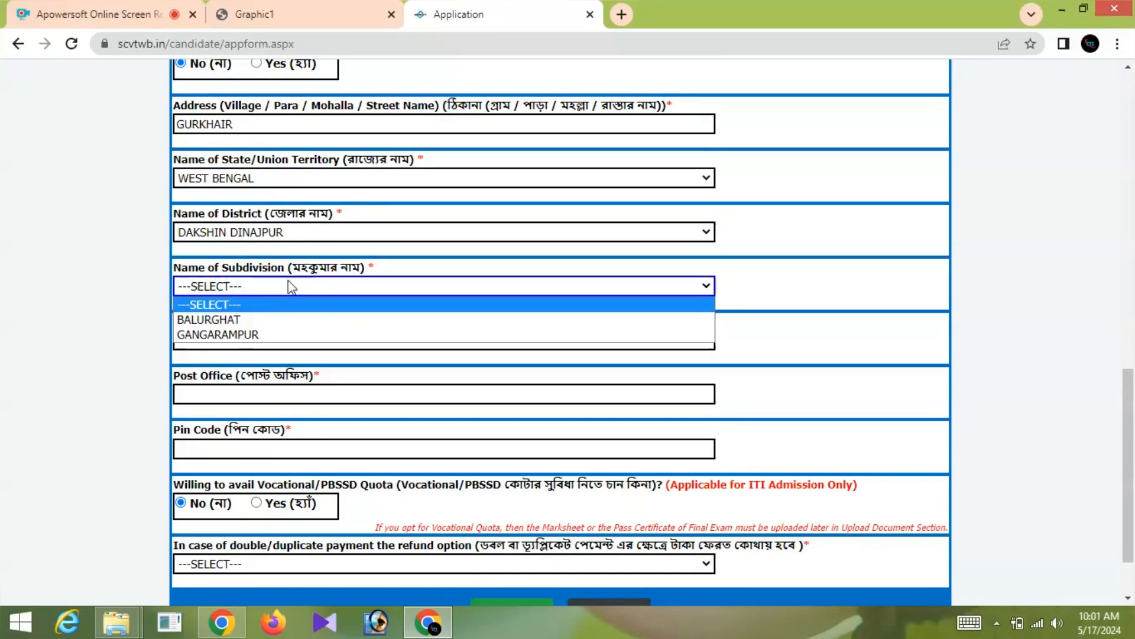
pyautogui.click(254, 334)
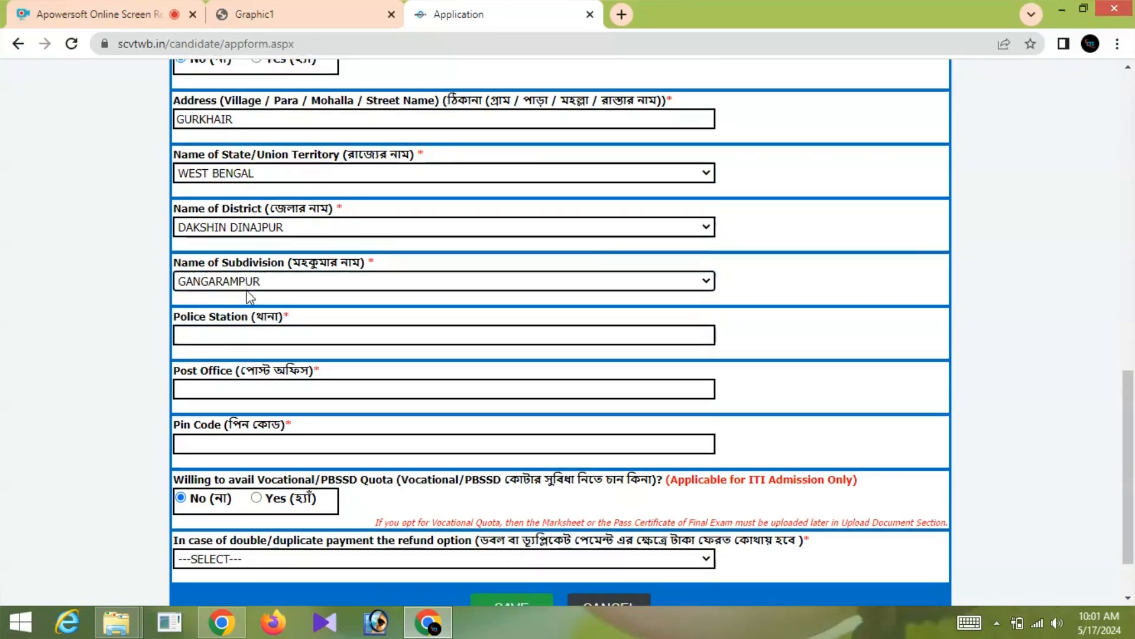
pyautogui.scroll(-1, 236, 296)
pyautogui.click(222, 263)
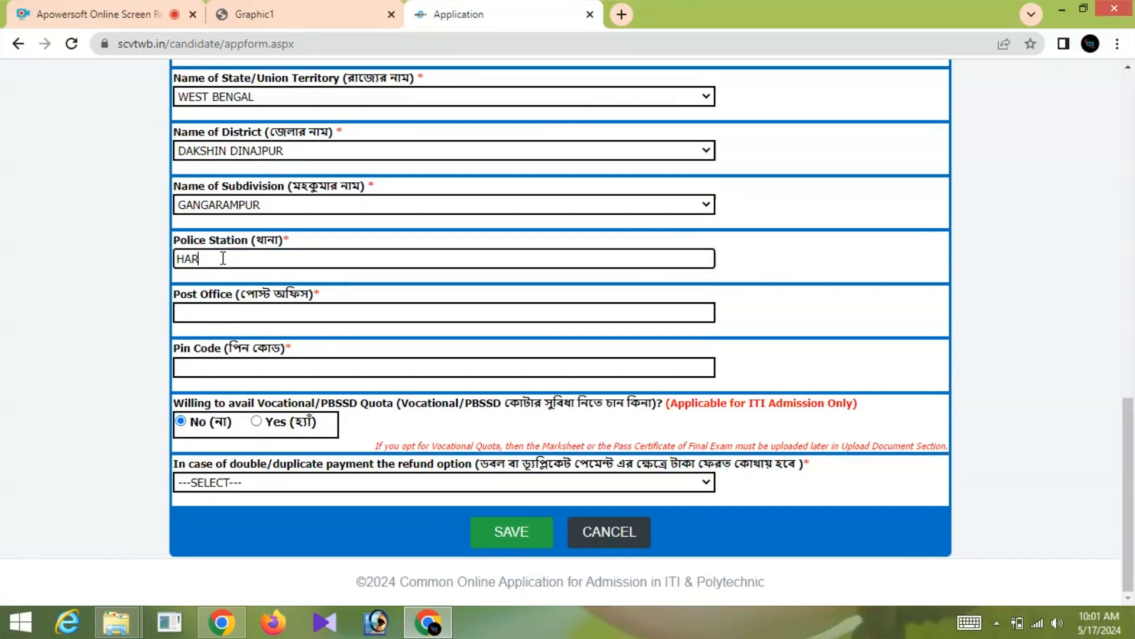
# - Fill in the police station, post office and pin code of the applicant's address
pyautogui.write('HARIRAMPUR')
pyautogui.click(213, 313)
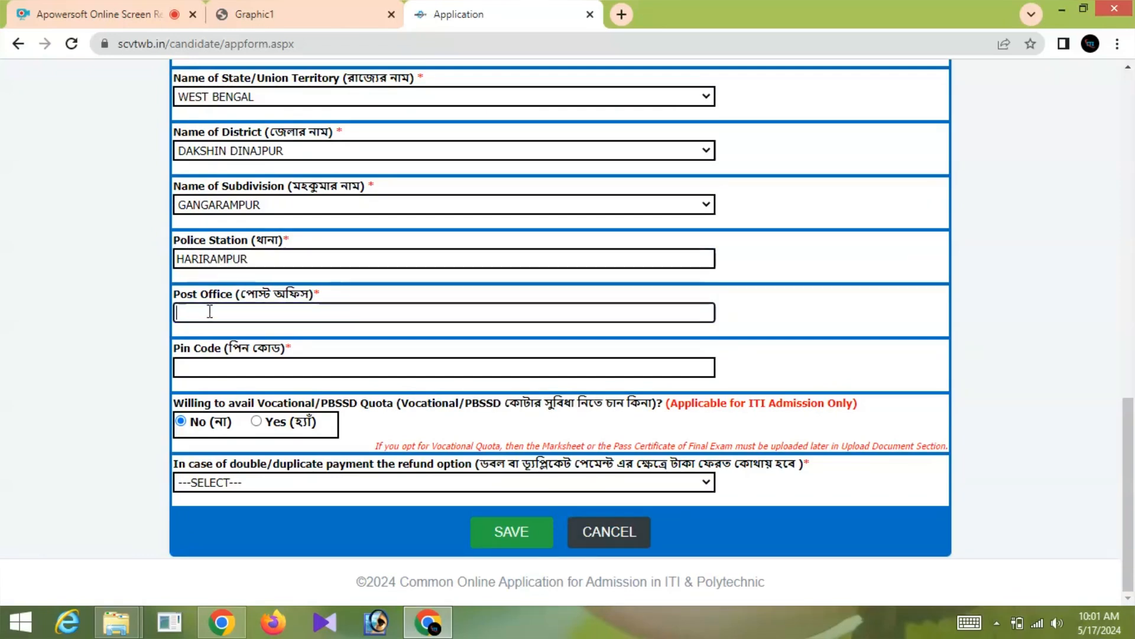
pyautogui.write('HARIRAMPUR')
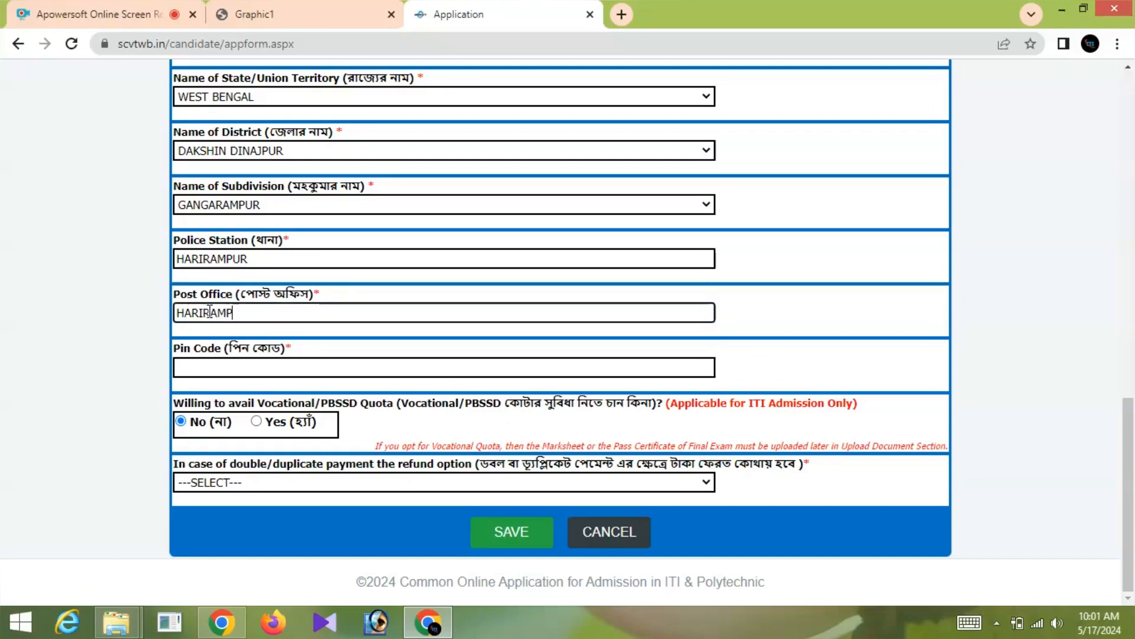
pyautogui.click(184, 371)
pyautogui.write('7')
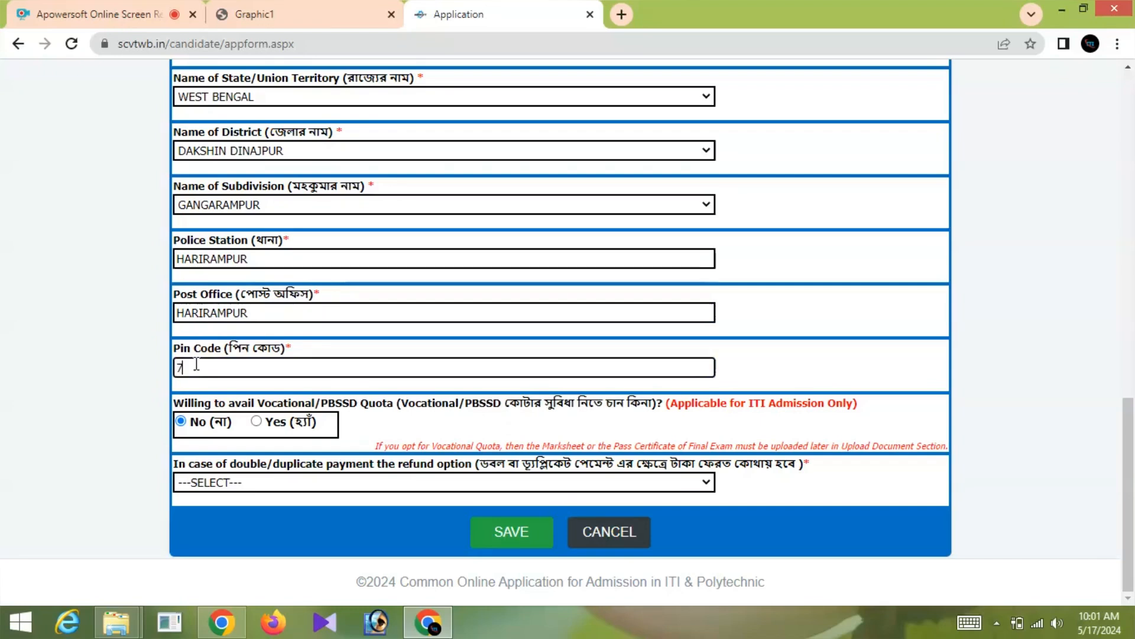
pyautogui.write('33125')
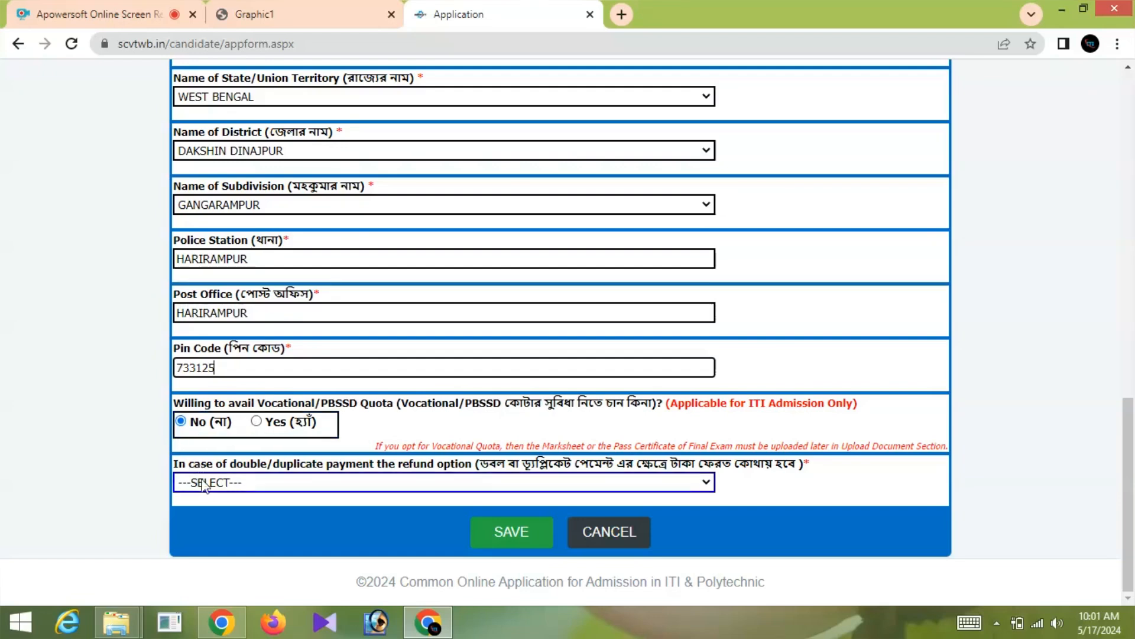
# - Set refunds to go 'To the Same Account from where the Money is Deducted'
pyautogui.click(272, 484)
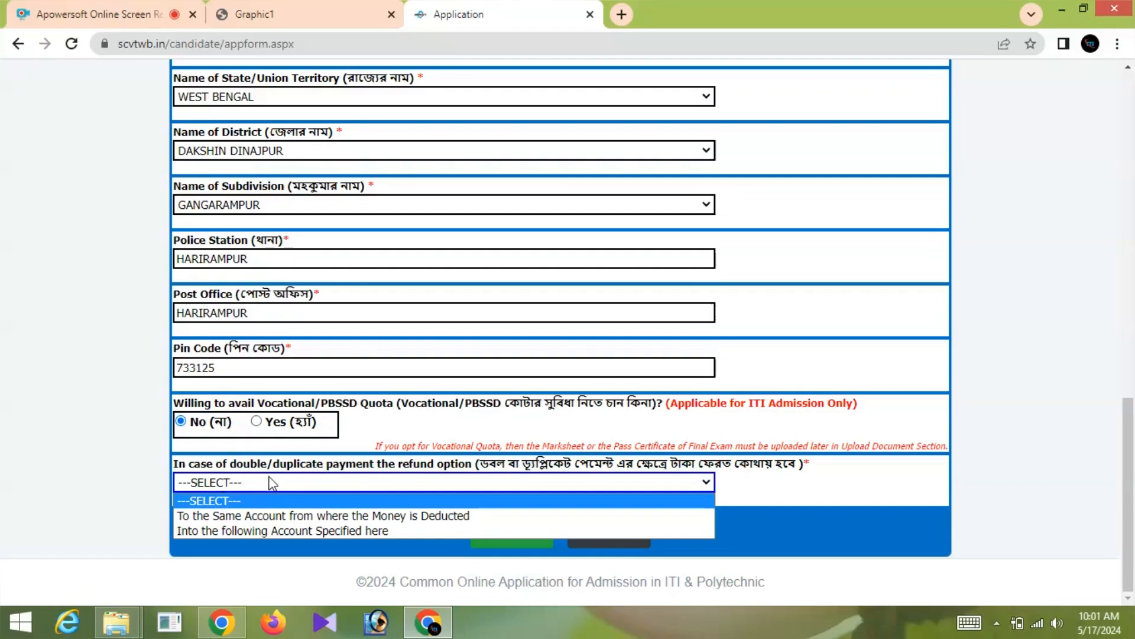
pyautogui.click(275, 516)
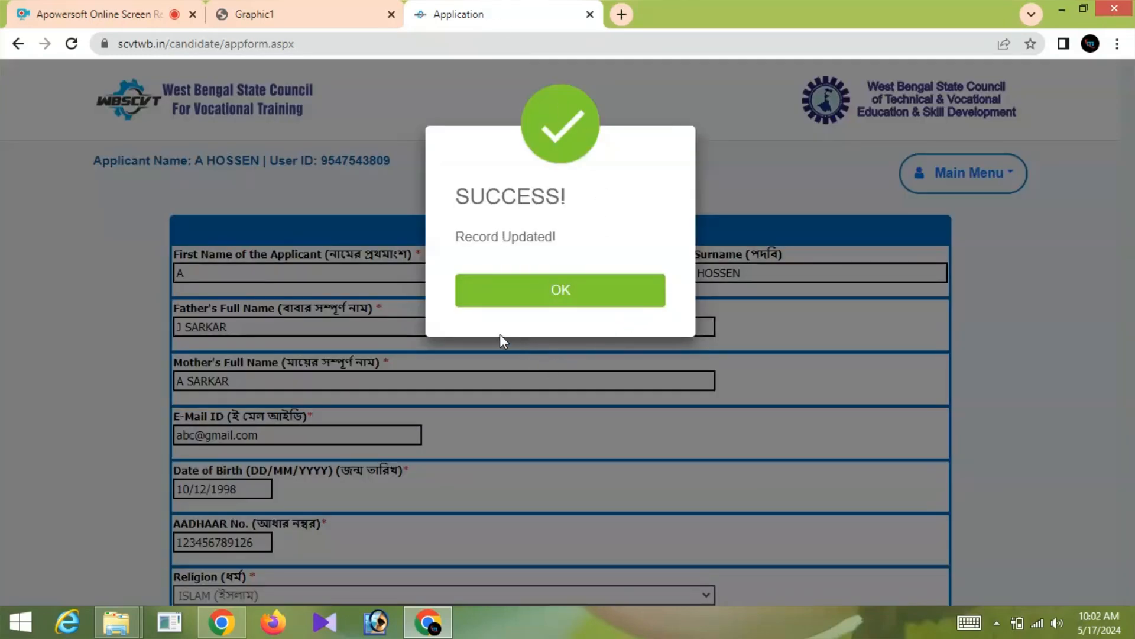
# - Dismiss the success message and scroll the dashboard to the ITI M Group card showing all PENDING
pyautogui.click(563, 289)
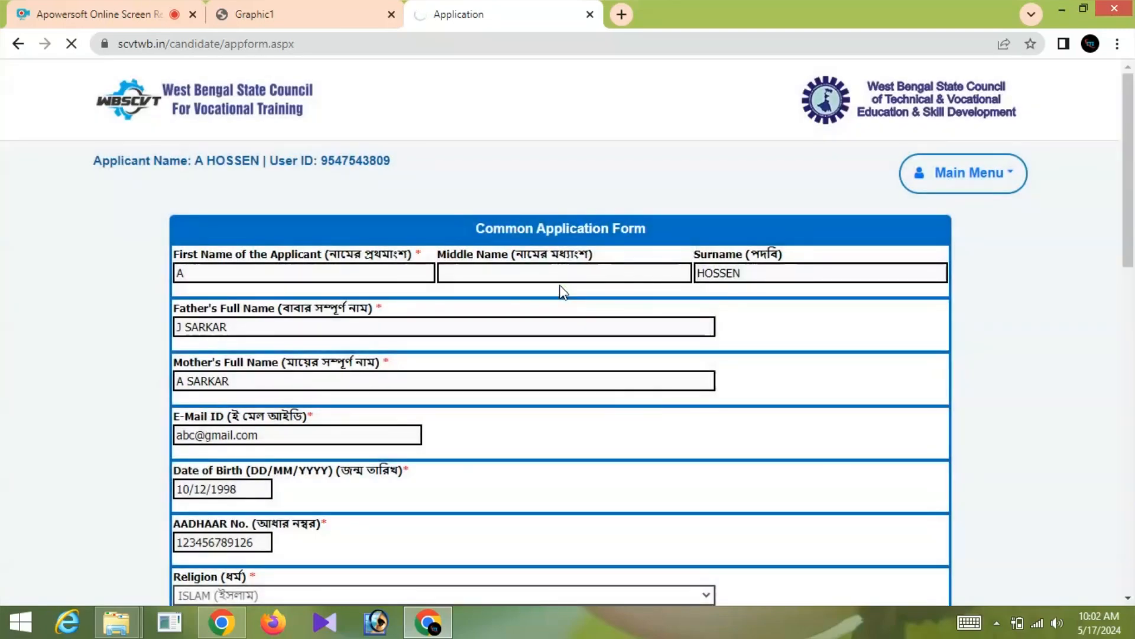
pyautogui.scroll(-10, 553, 293)
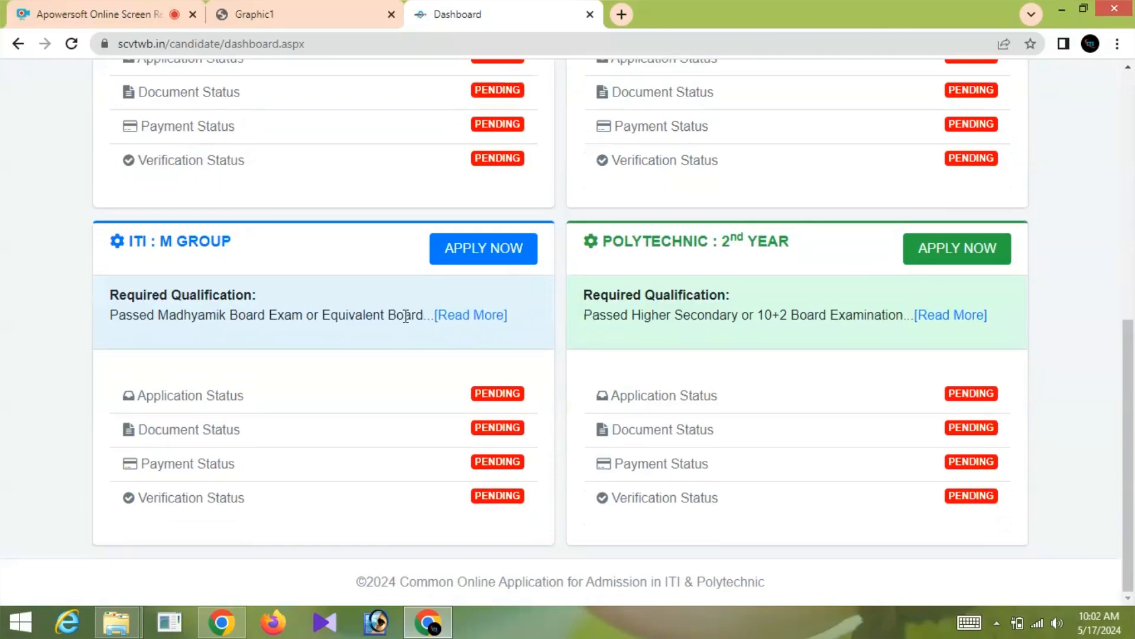
pyautogui.scroll(3, 405, 317)
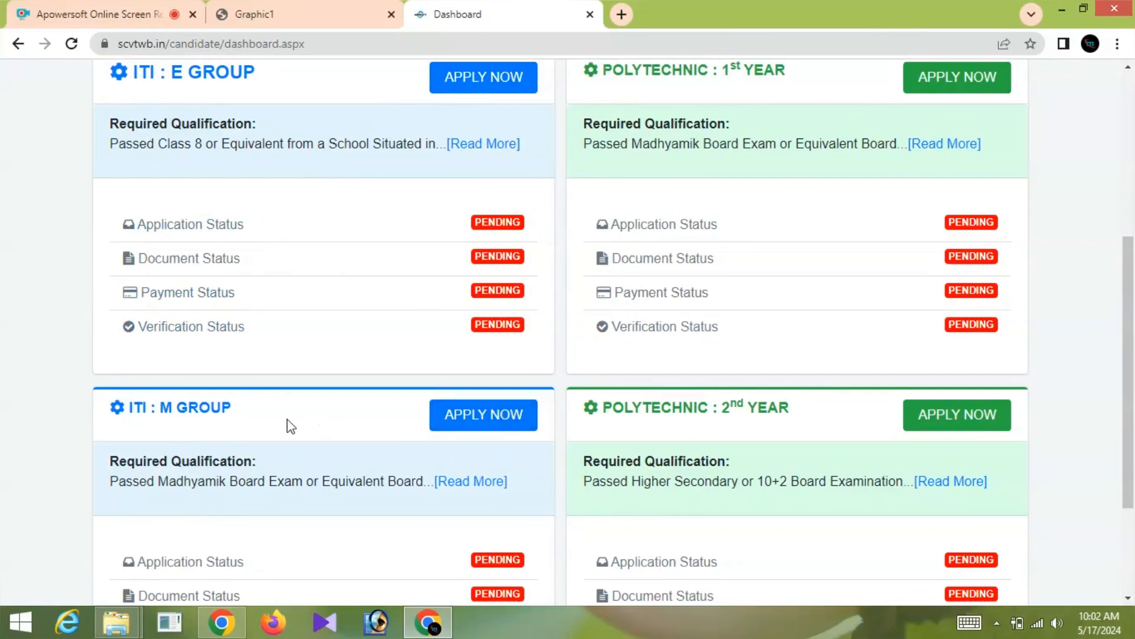
pyautogui.scroll(-1, 287, 425)
pyautogui.scroll(-1, 286, 419)
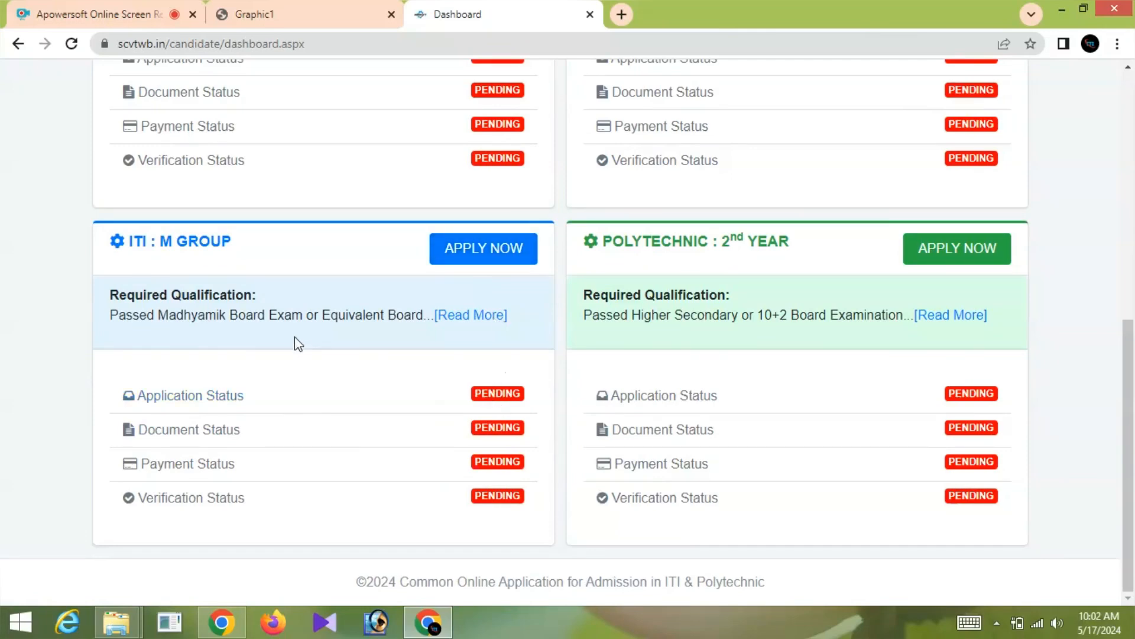
# - Start the ITI M Group application: school HARIRAMPUR A S D M HIGH, board WBBSE, district DAKSHIN DINAJPUR
pyautogui.click(471, 248)
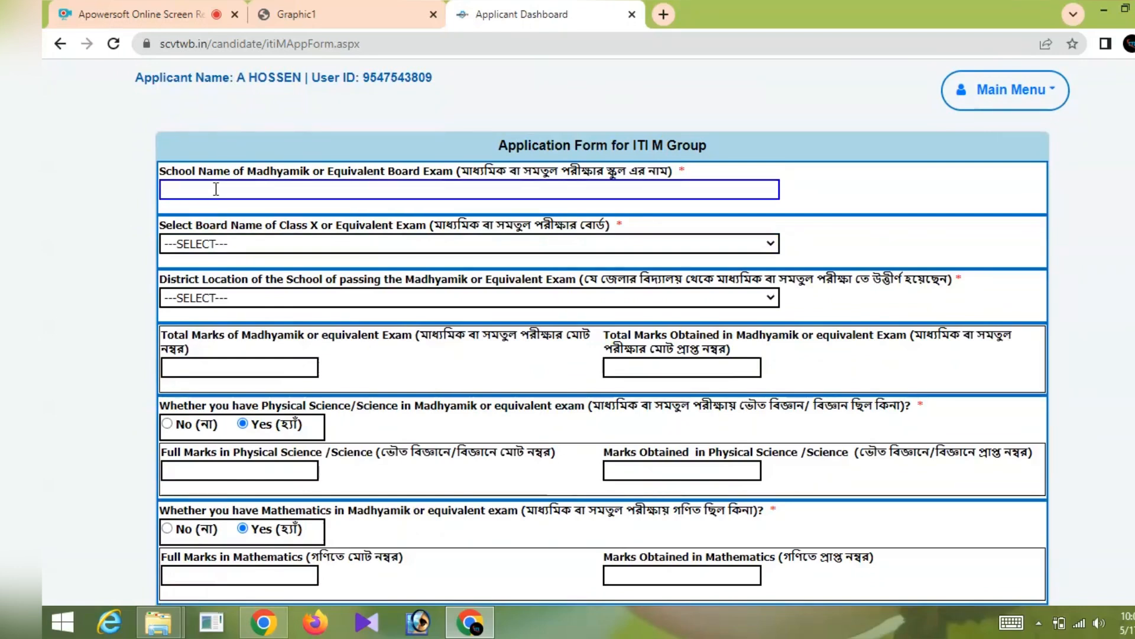
pyautogui.write('HARIRAMPUR')
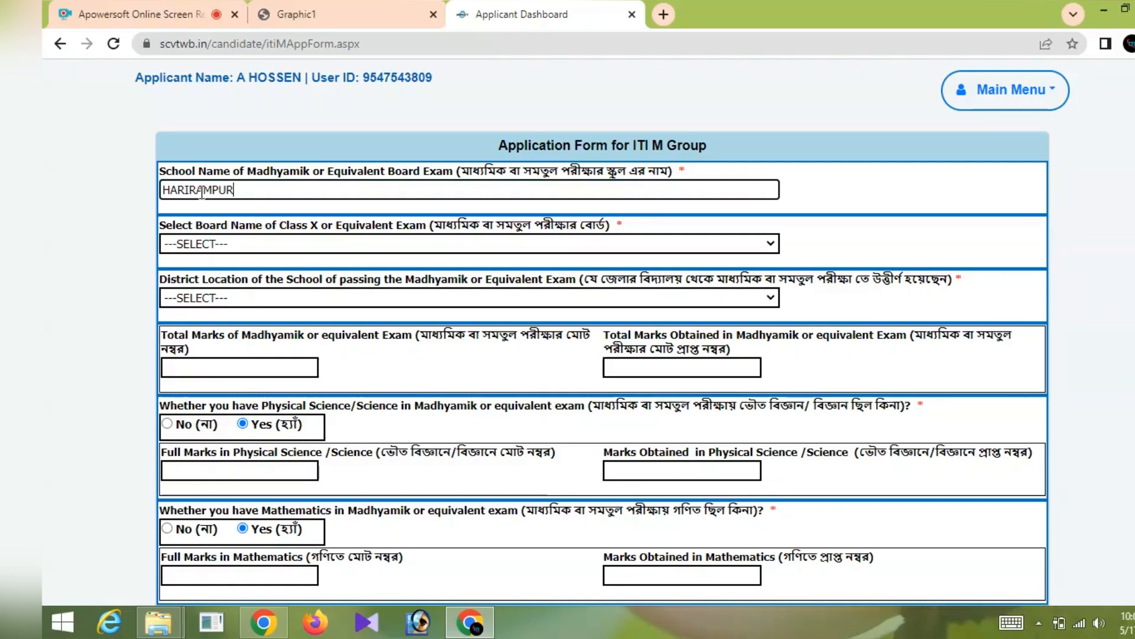
pyautogui.write(' A S ')
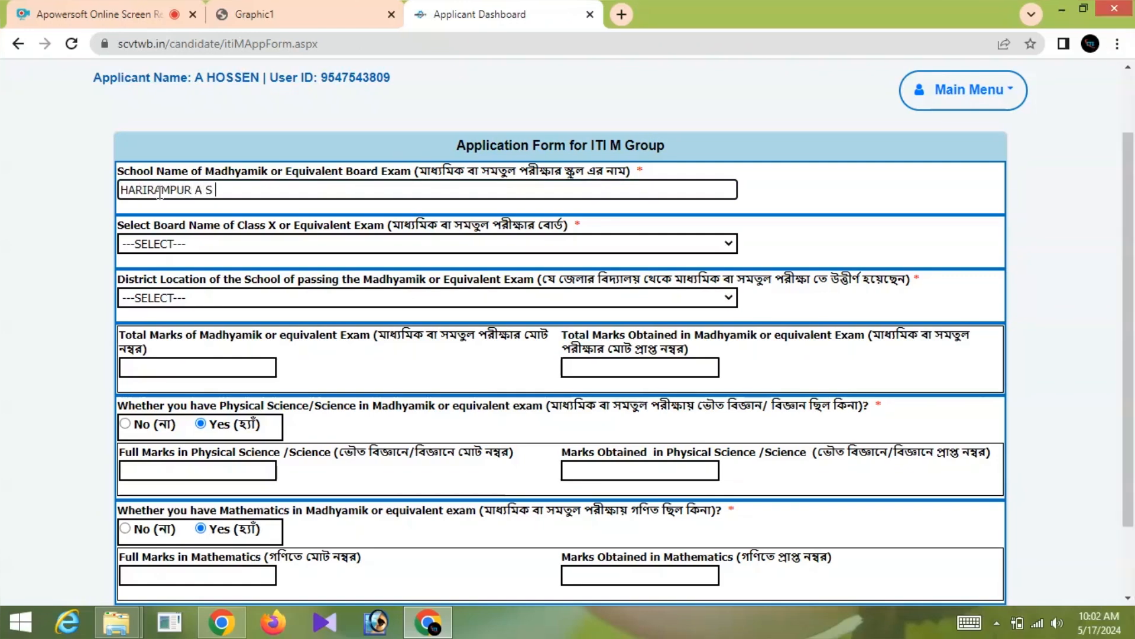
pyautogui.write('D M HIGH SCHOOL')
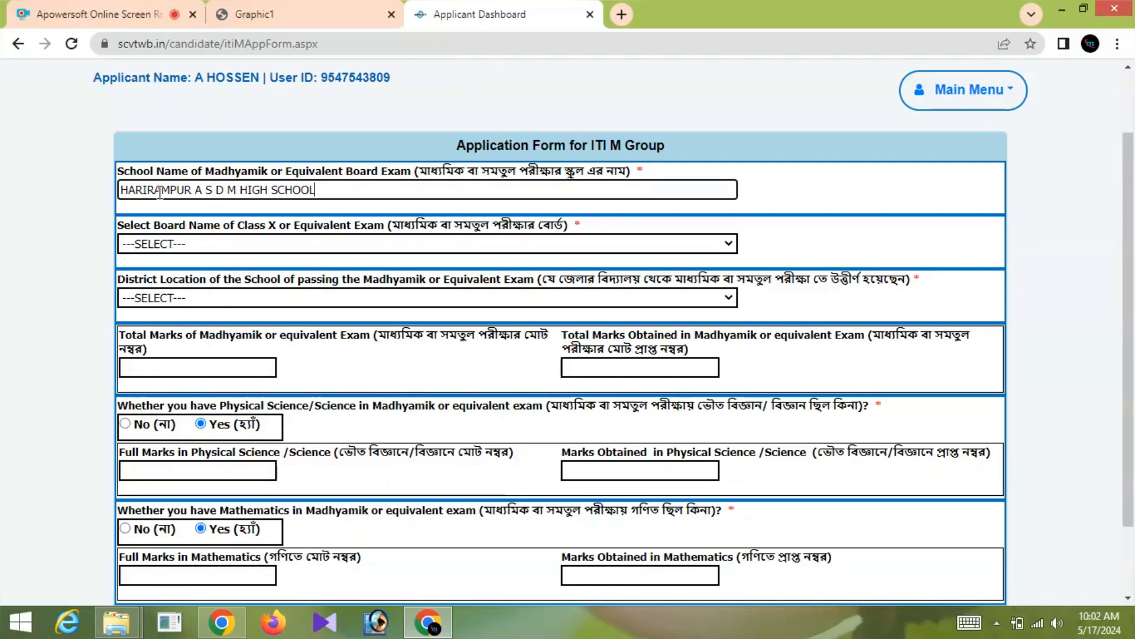
pyautogui.click(196, 245)
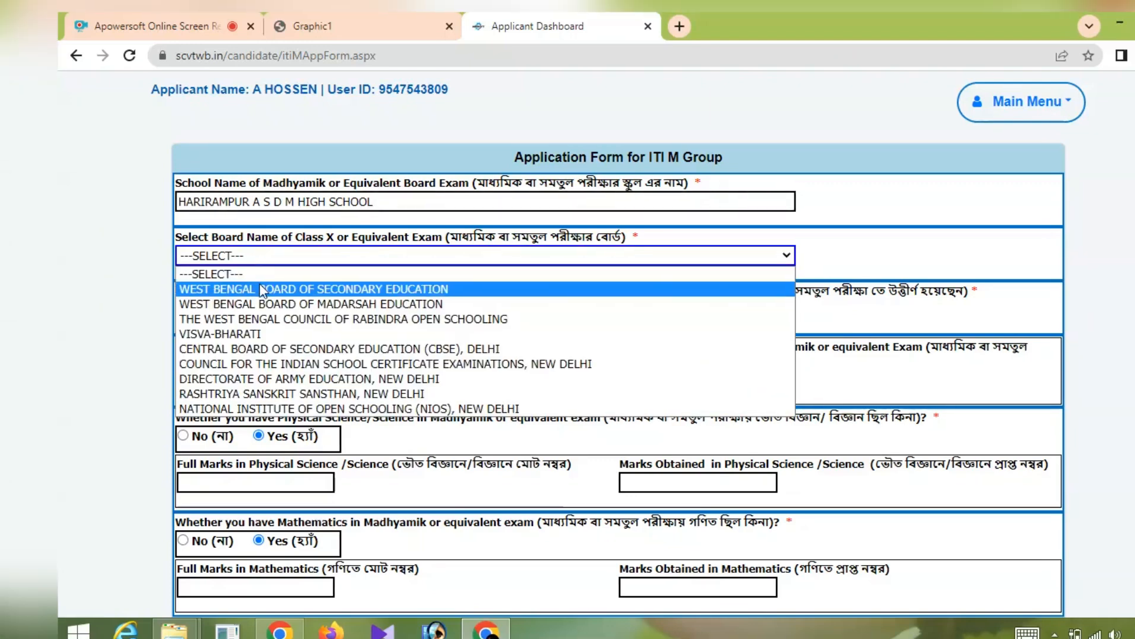
pyautogui.click(262, 290)
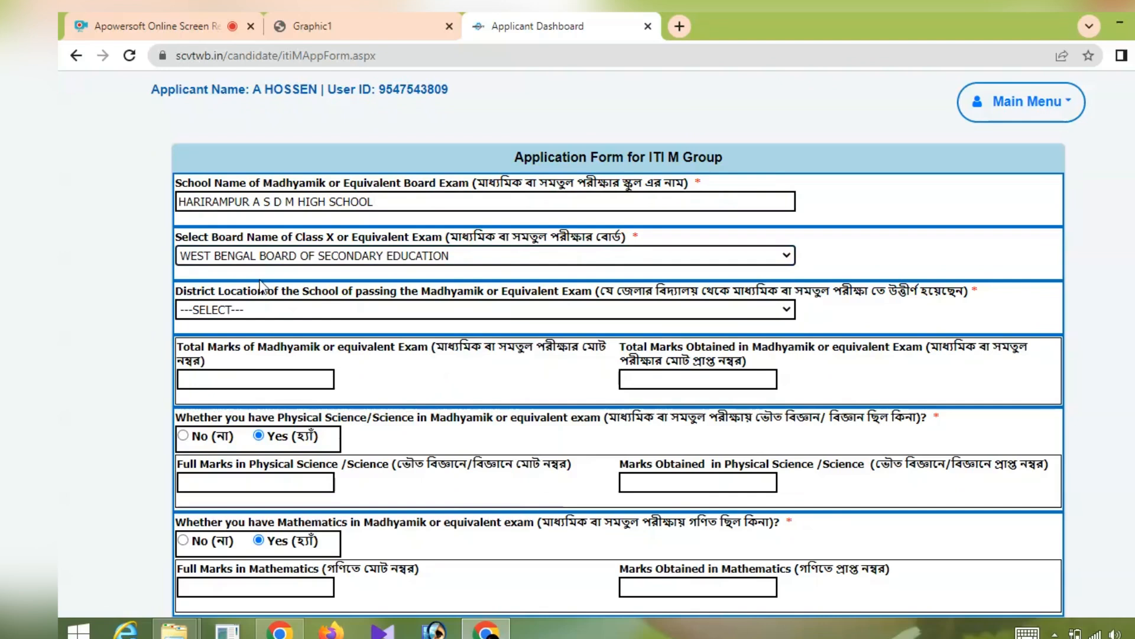
pyautogui.press('Tab')
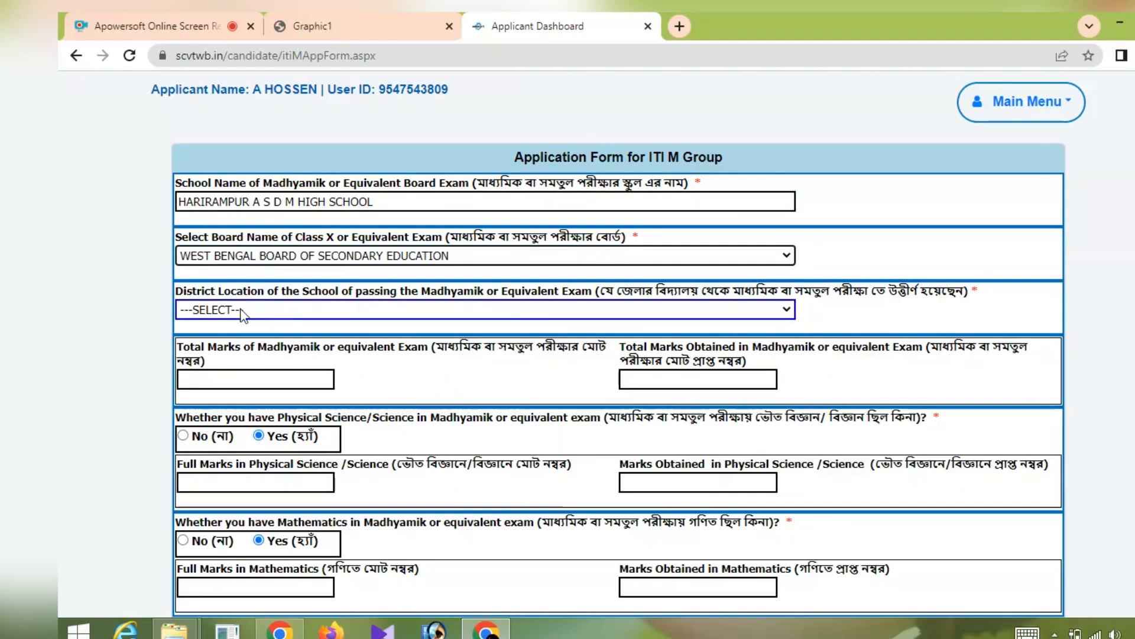
pyautogui.click(283, 316)
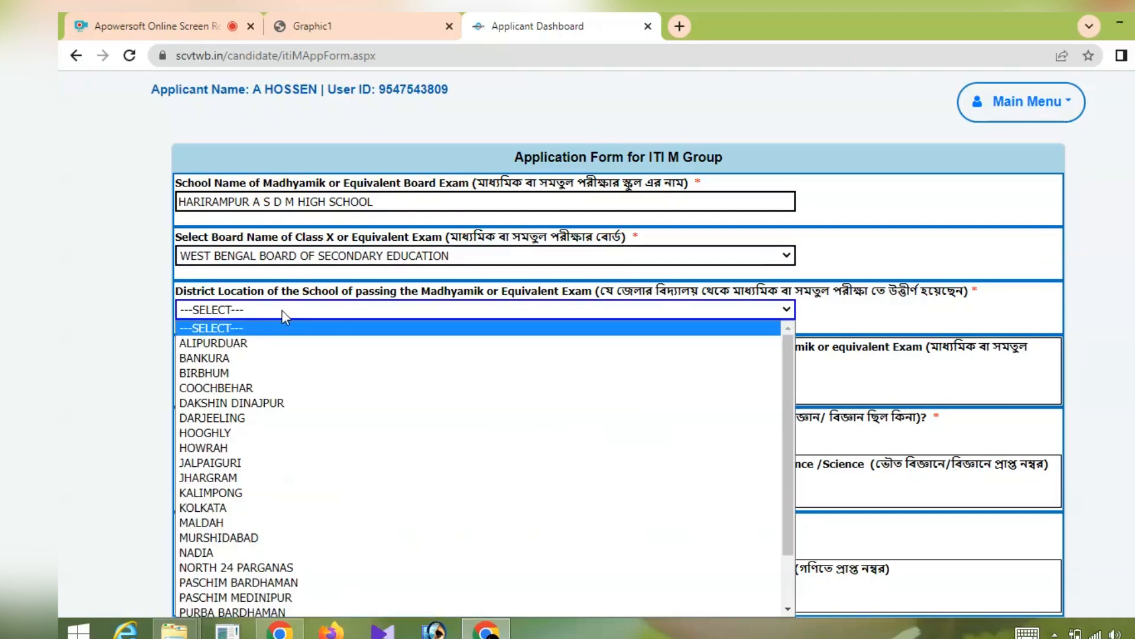
pyautogui.click(265, 406)
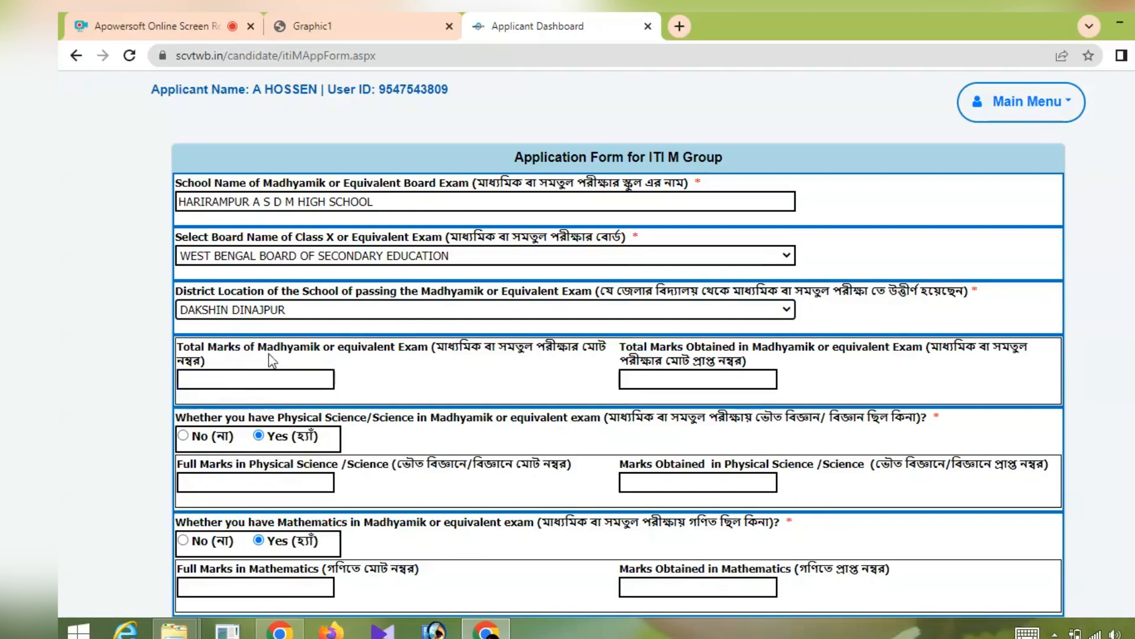
pyautogui.scroll(-2, 270, 352)
# - Enter Madhyamik total marks 800, obtained 400, and Physical Science 100 full, 47 obtained
pyautogui.click(256, 303)
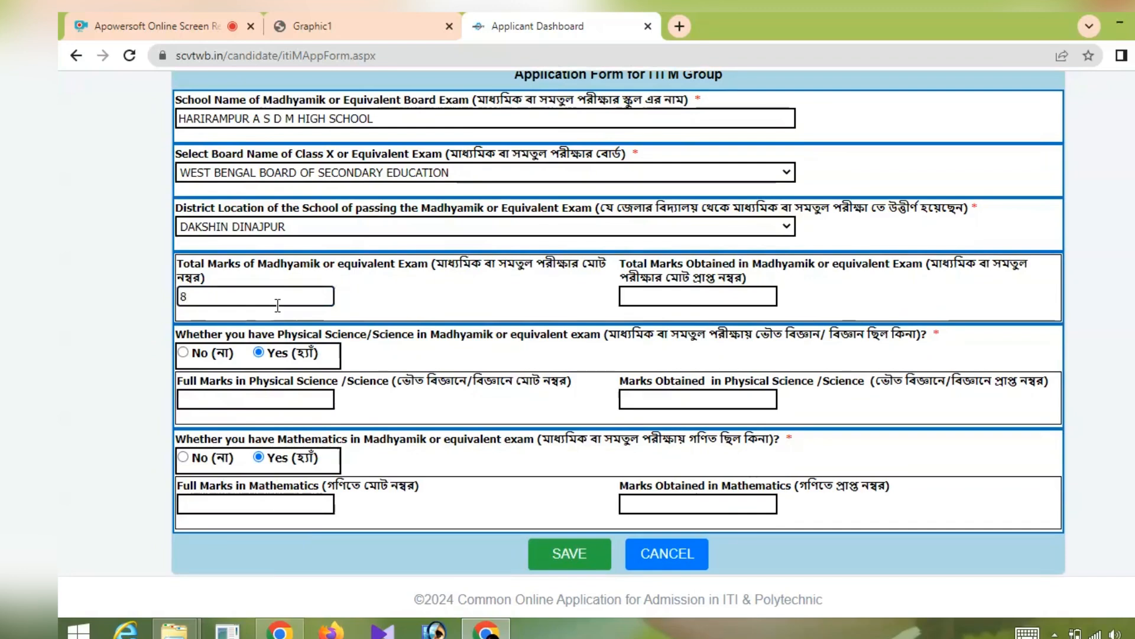
pyautogui.write('00')
pyautogui.click(674, 297)
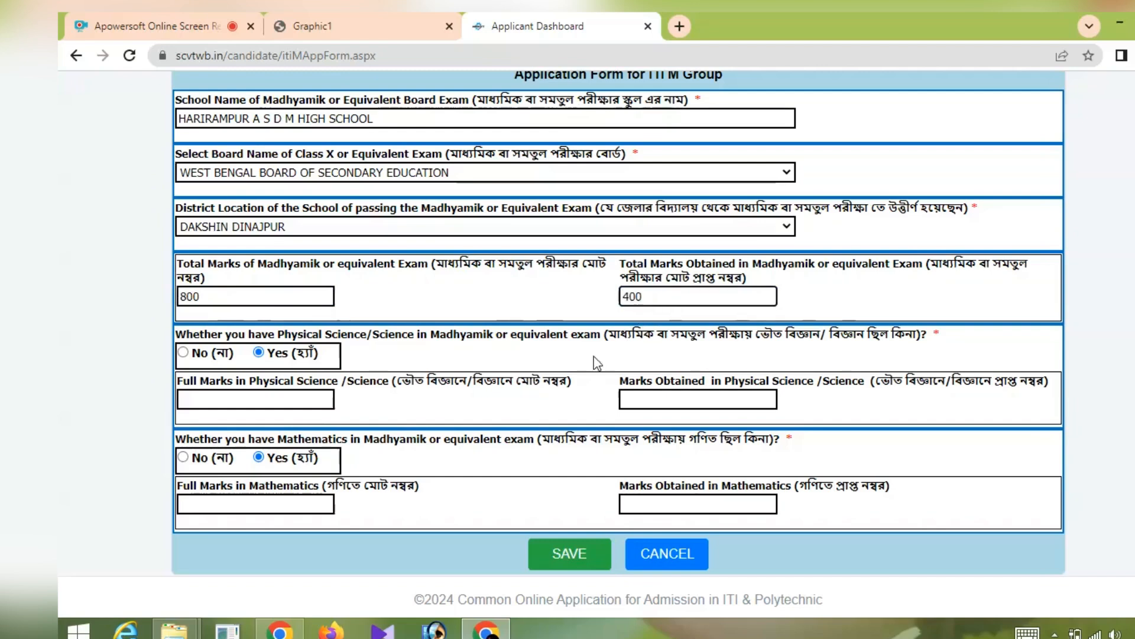
pyautogui.click(251, 359)
pyautogui.click(229, 397)
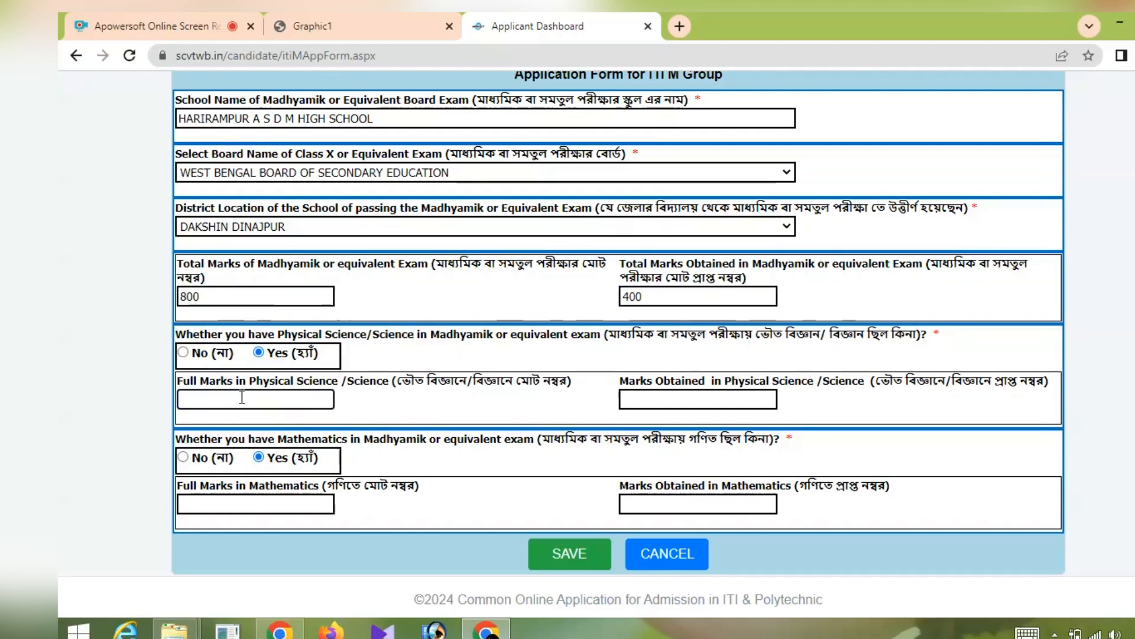
pyautogui.write('100')
pyautogui.click(709, 397)
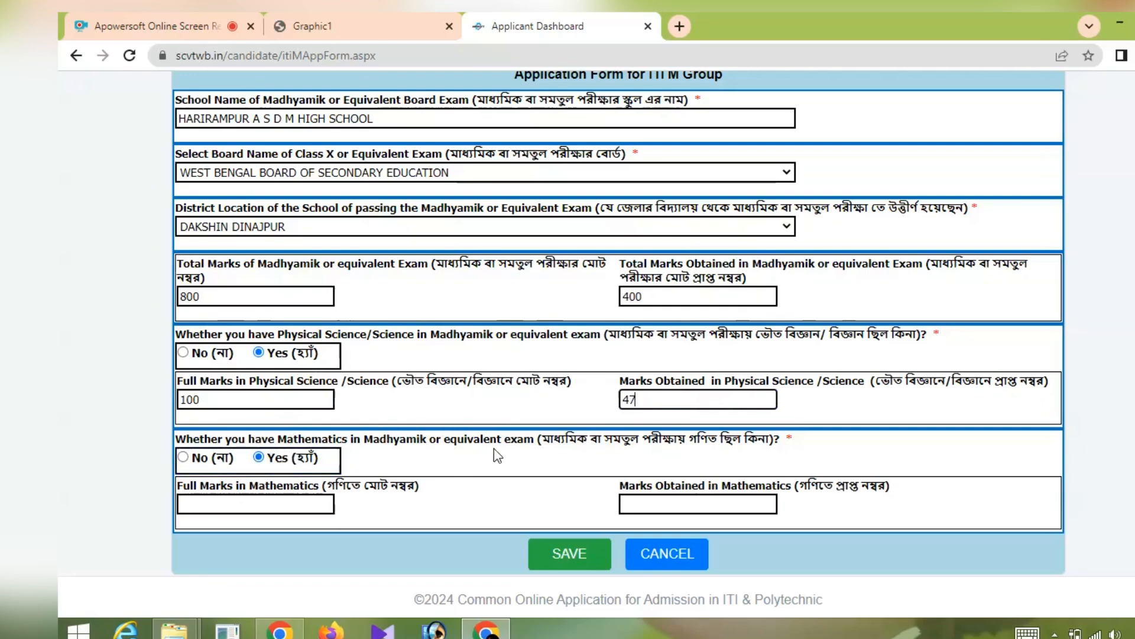
# - Enter Mathematics marks 100 full, 47 obtained, and save the ITI M Group application
pyautogui.click(292, 502)
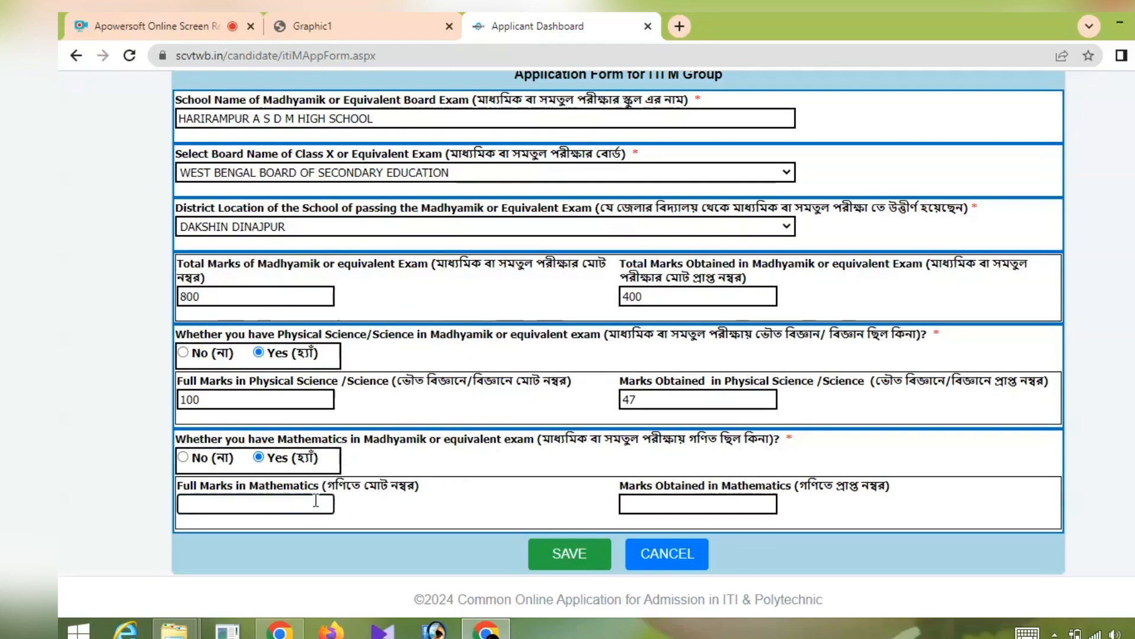
pyautogui.write('100')
pyautogui.click(641, 507)
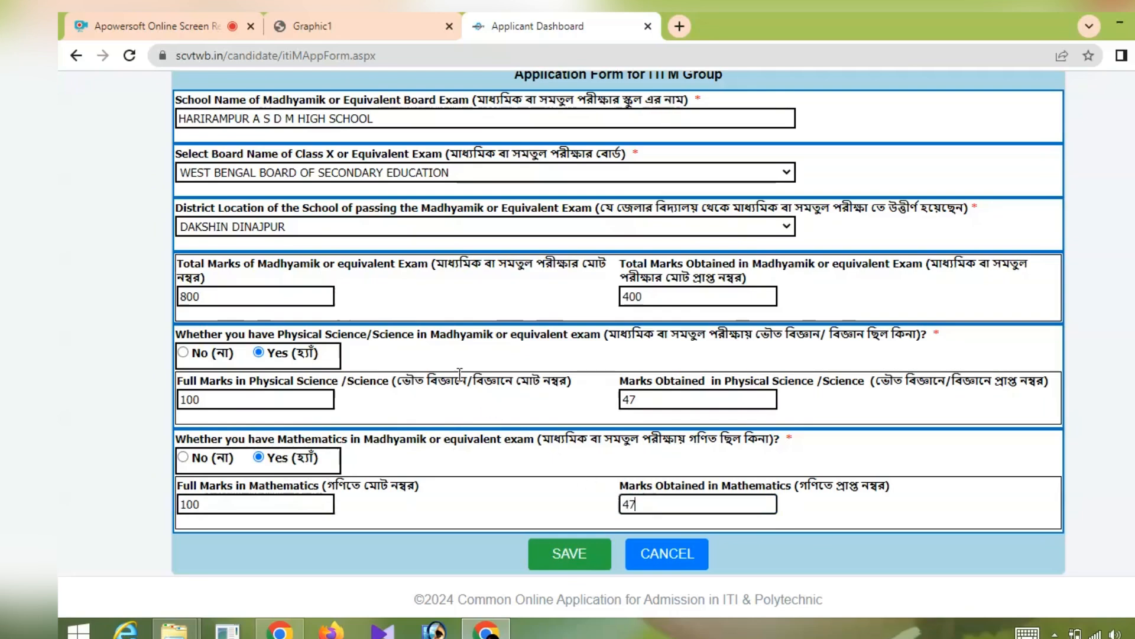
pyautogui.scroll(3, 438, 355)
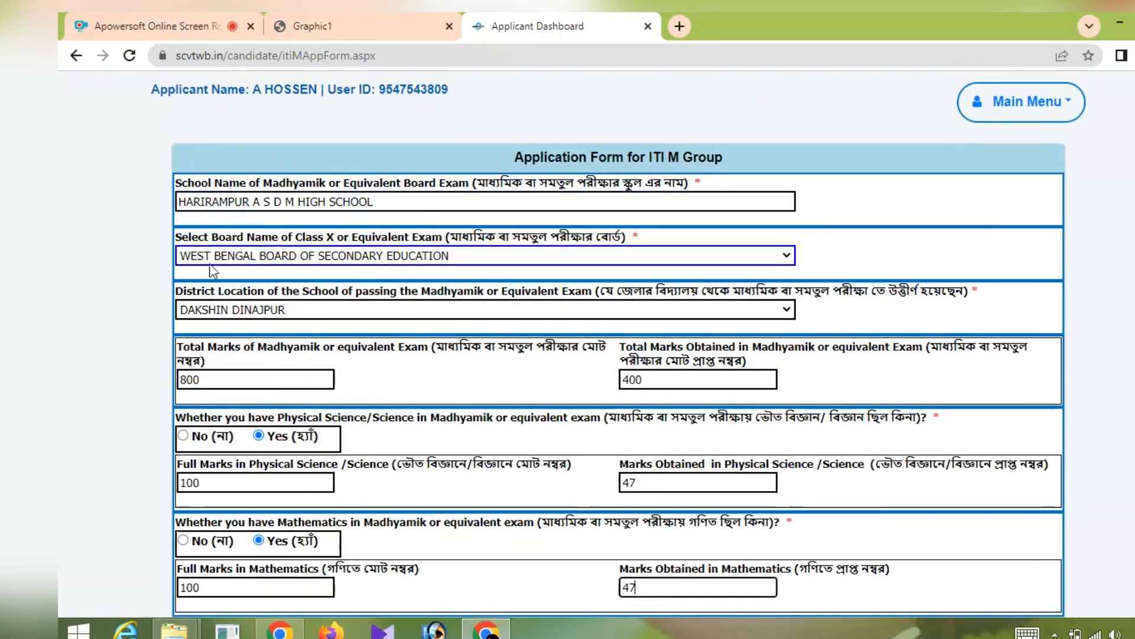
pyautogui.scroll(-2, 201, 325)
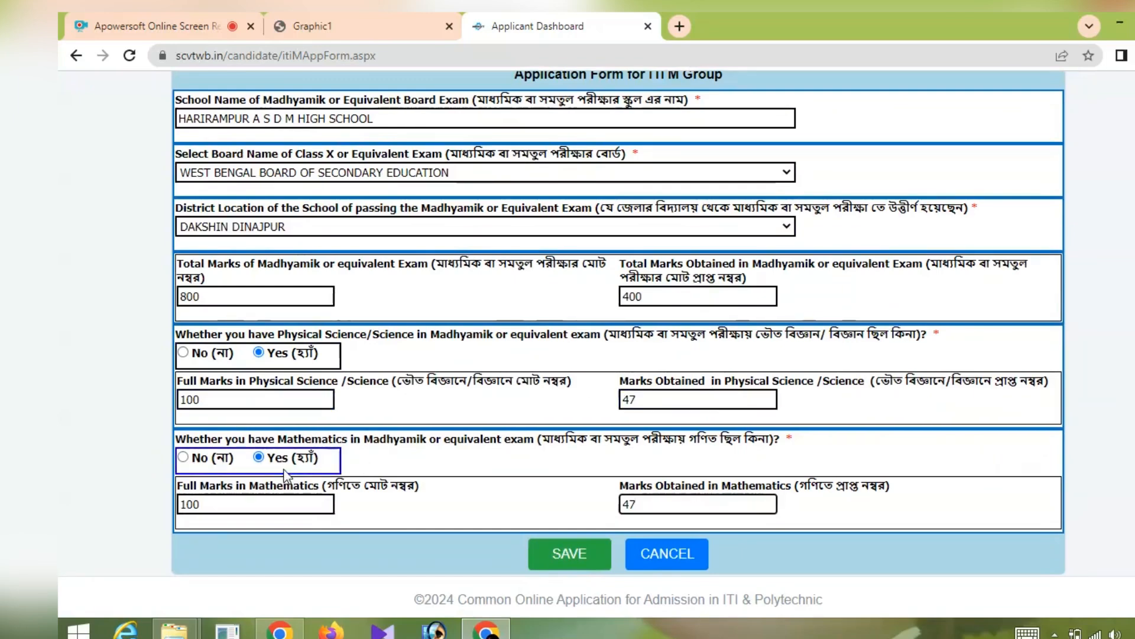
pyautogui.click(570, 553)
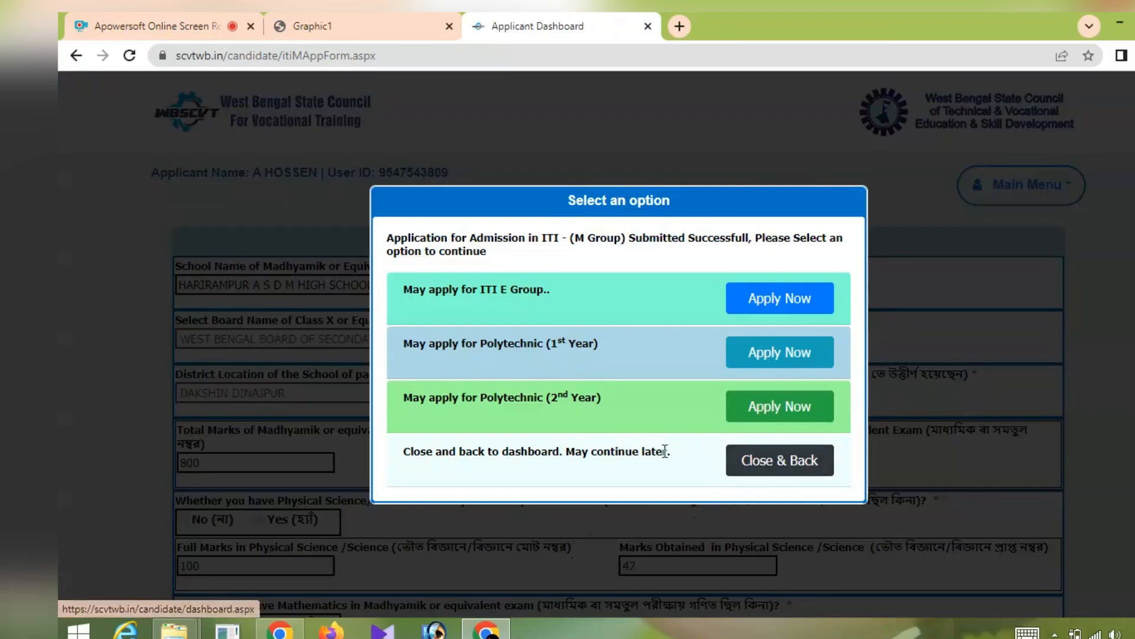
# - Close the options dialog and scroll to the ITI M Group card showing Application Status COMPLETED
pyautogui.click(770, 460)
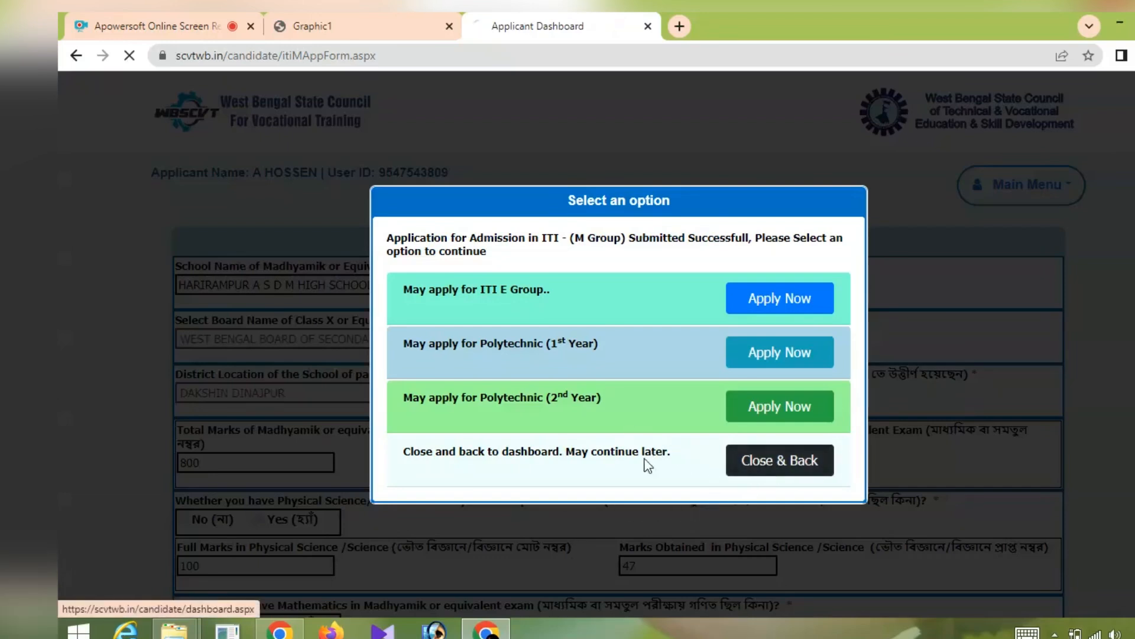
pyautogui.scroll(-5, 534, 467)
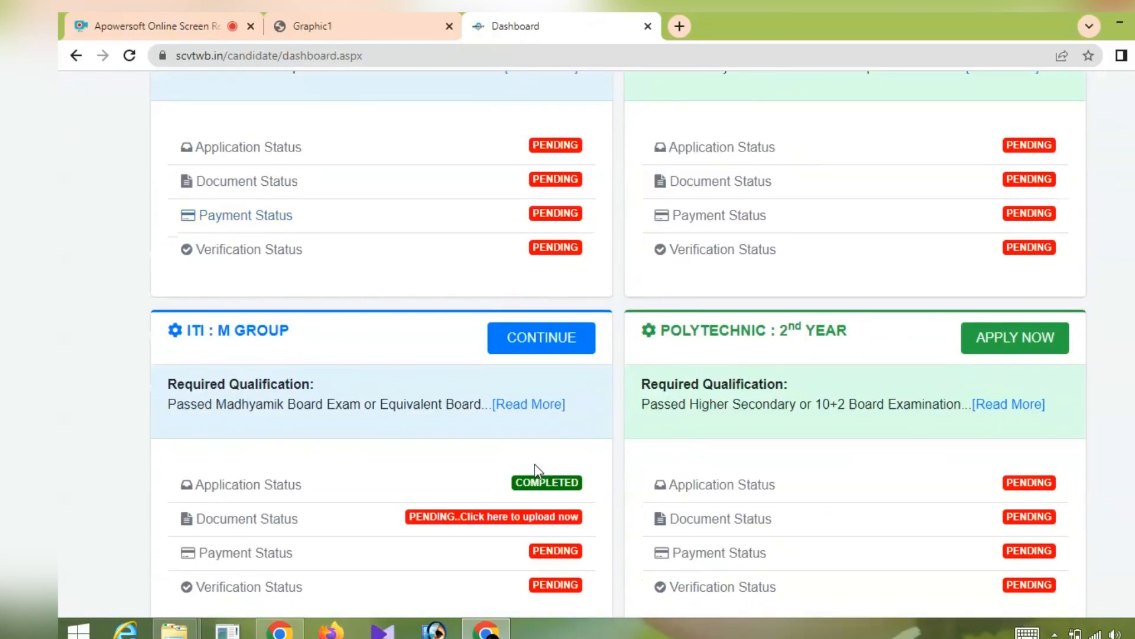
pyautogui.scroll(-2, 535, 470)
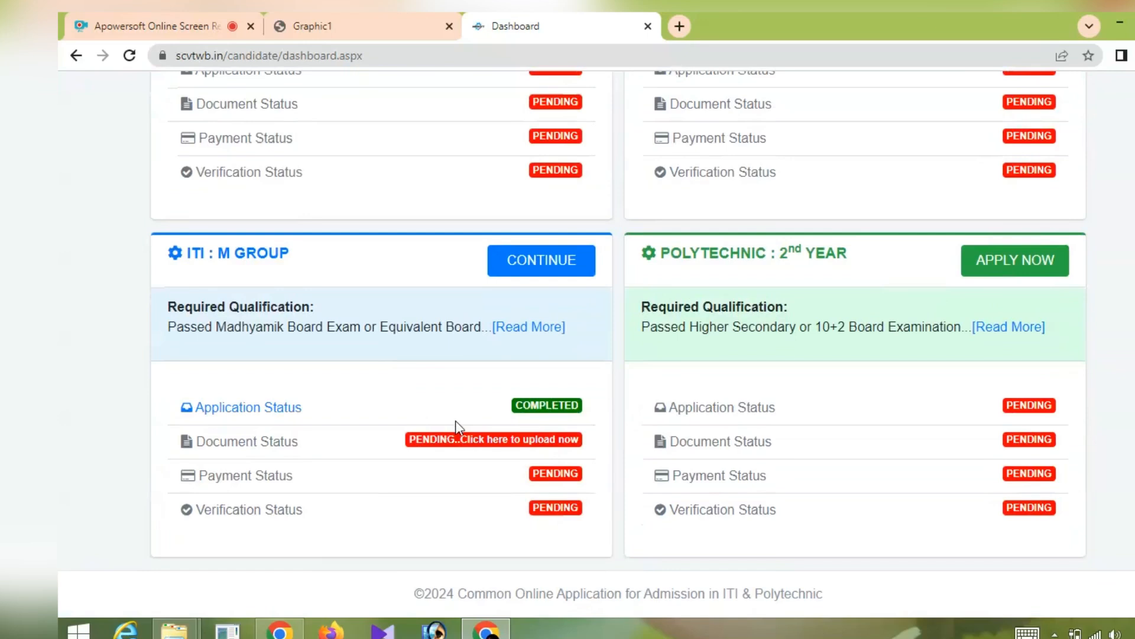
# - Upload the recent passport-size photograph on the ITI M Group document page
pyautogui.click(473, 447)
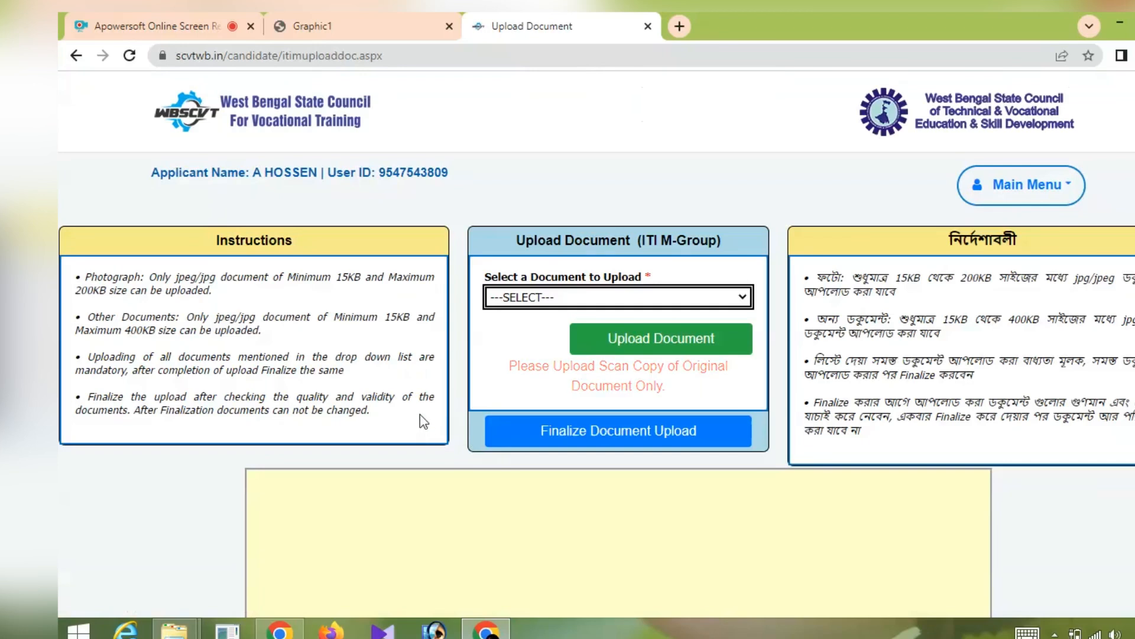
pyautogui.scroll(-1, 420, 413)
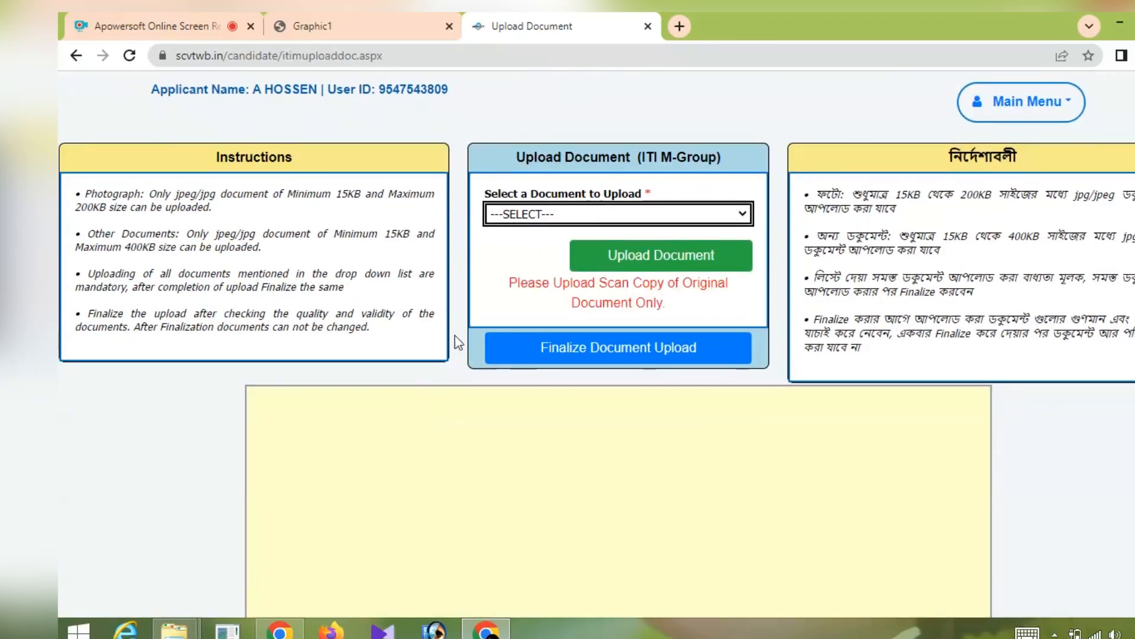
pyautogui.click(658, 219)
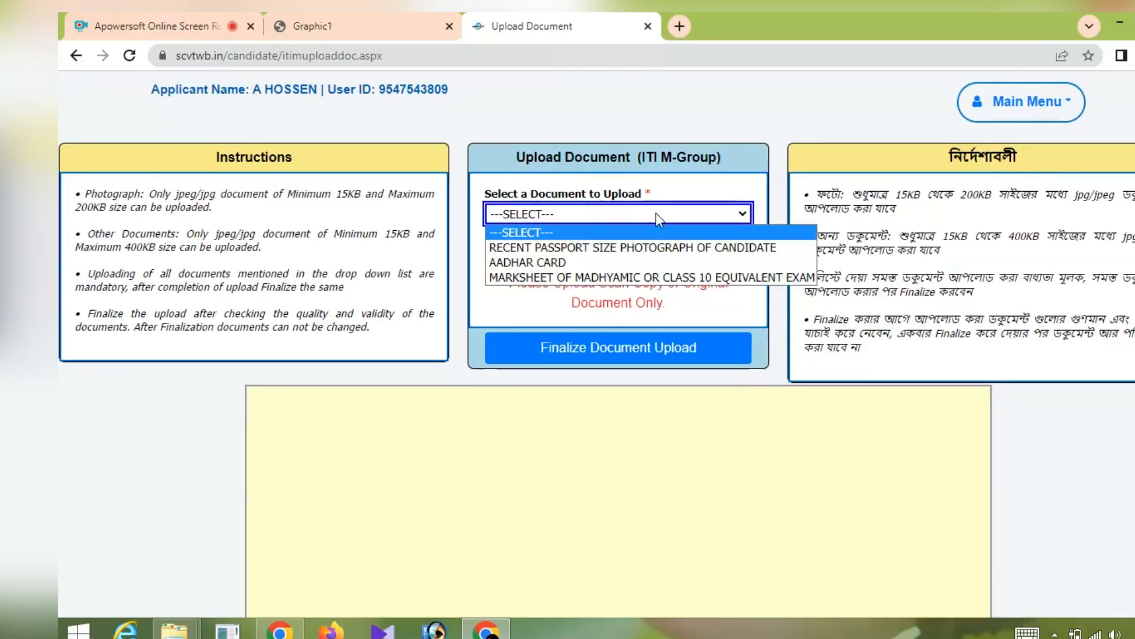
pyautogui.click(588, 249)
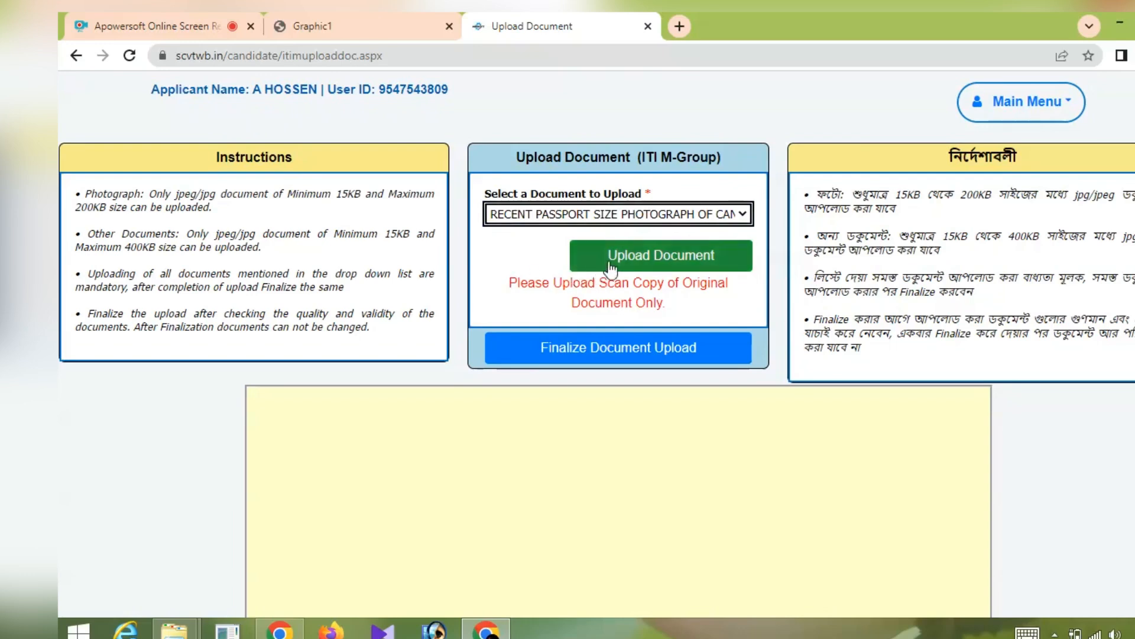
pyautogui.click(641, 254)
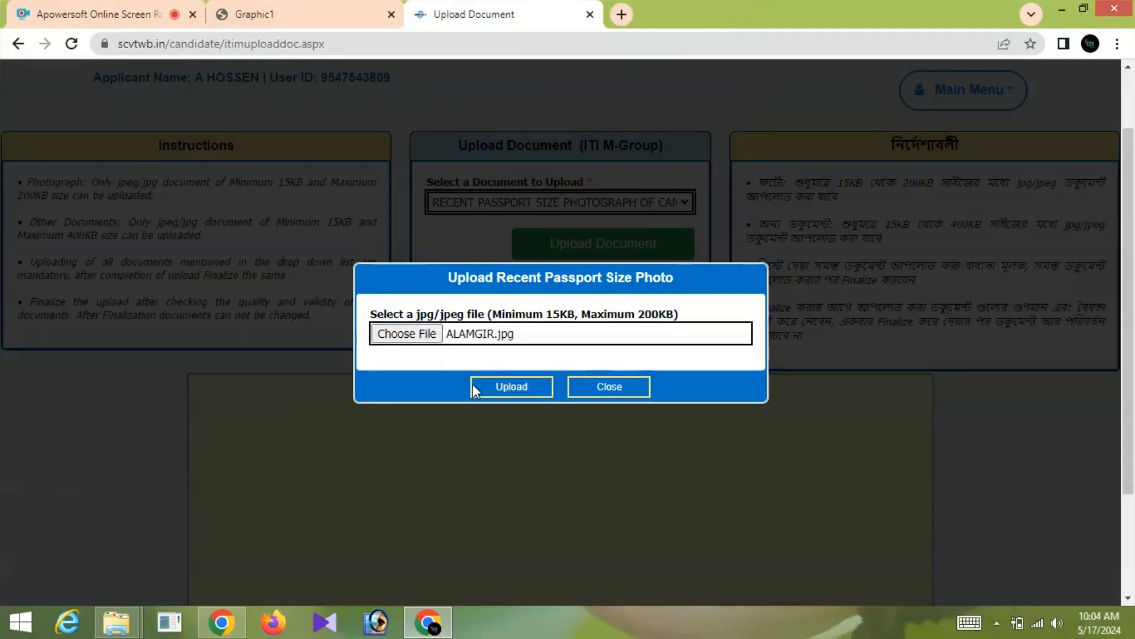
pyautogui.click(512, 387)
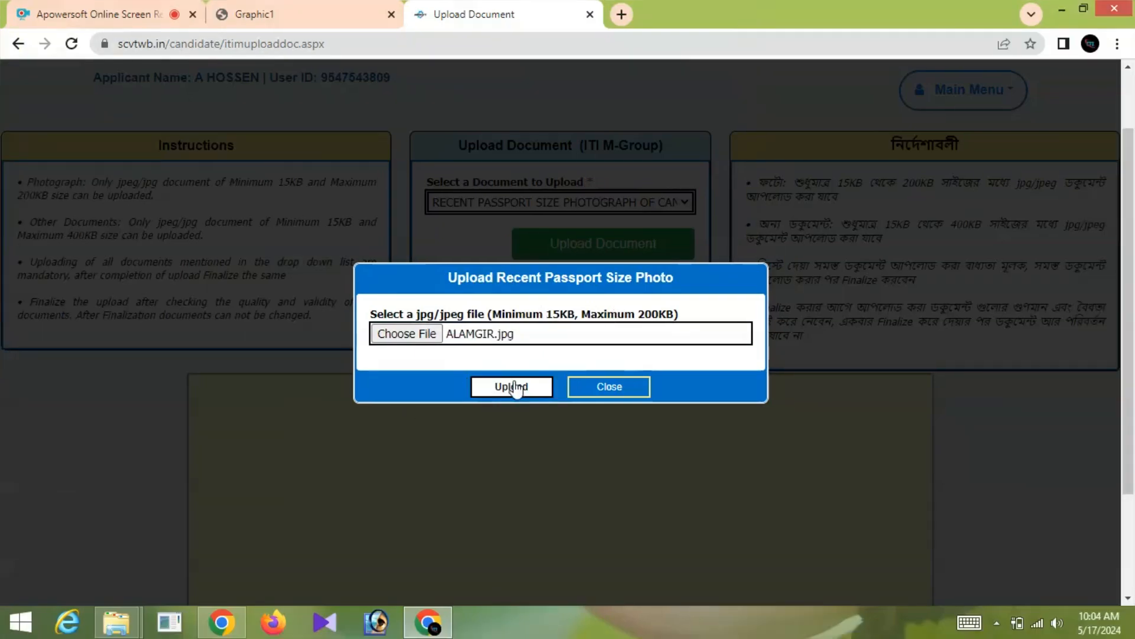
# - Choose AADHAR CARD as the next document to upload
pyautogui.click(556, 223)
pyautogui.click(515, 277)
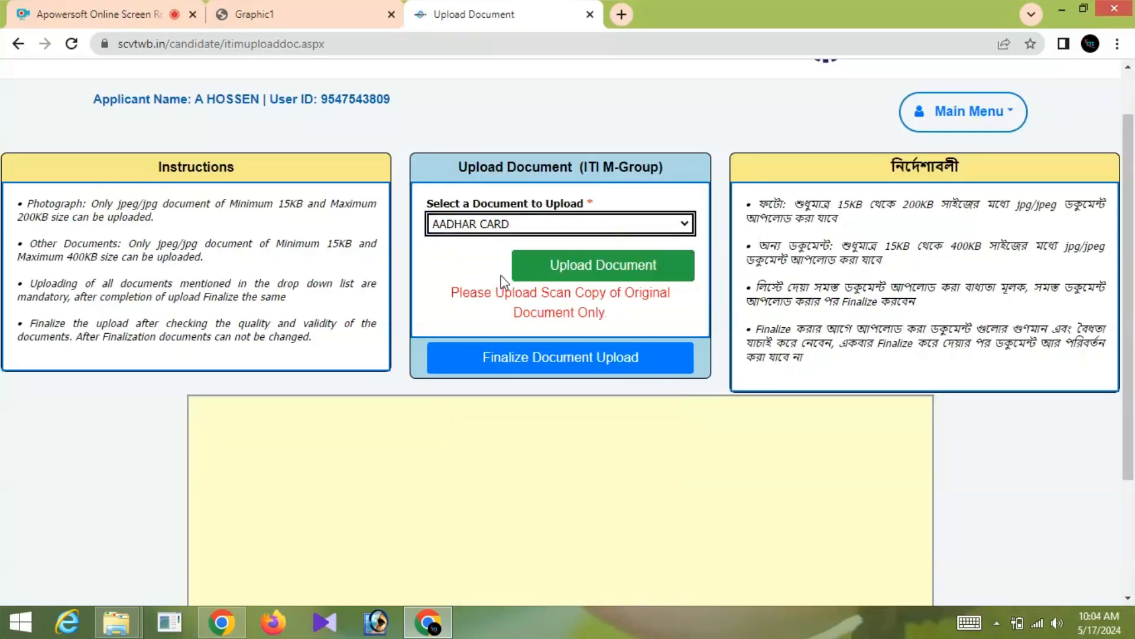
pyautogui.scroll(-1, 456, 284)
pyautogui.scroll(-2, 456, 283)
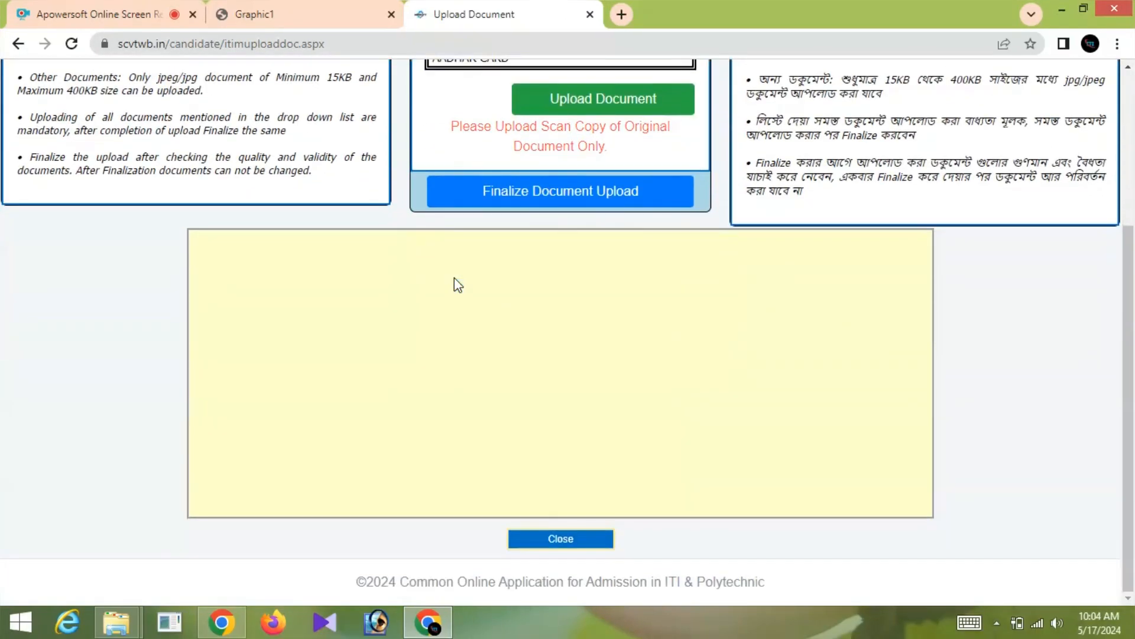
pyautogui.scroll(2, 455, 283)
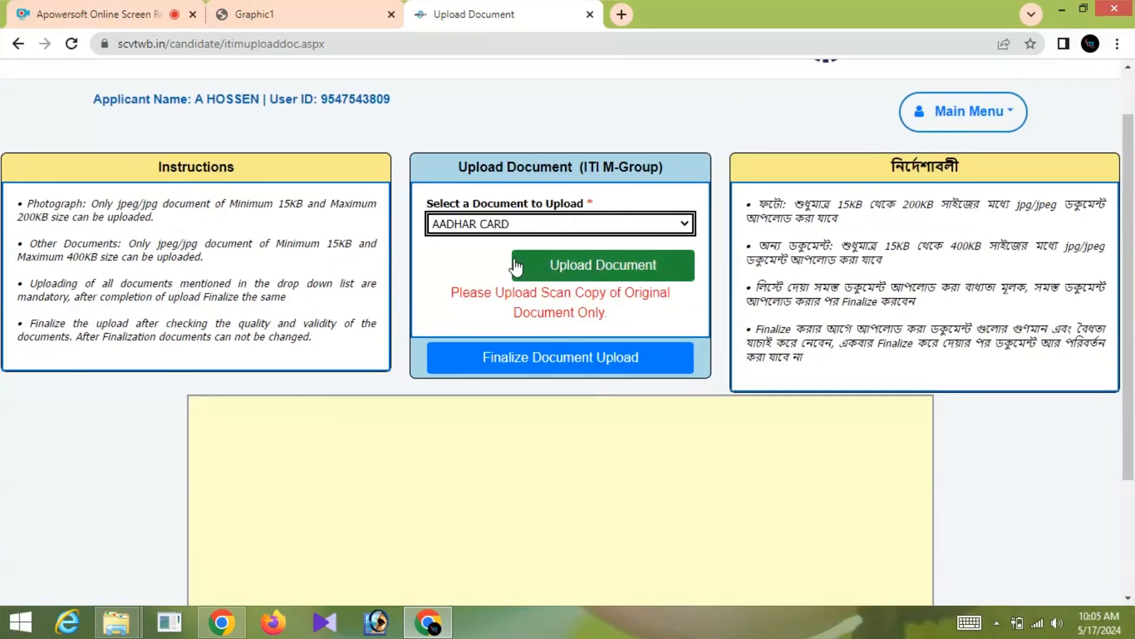
# - Upload the Madhyamik marksheet image and finalize the ITI M Group document upload
pyautogui.click(569, 268)
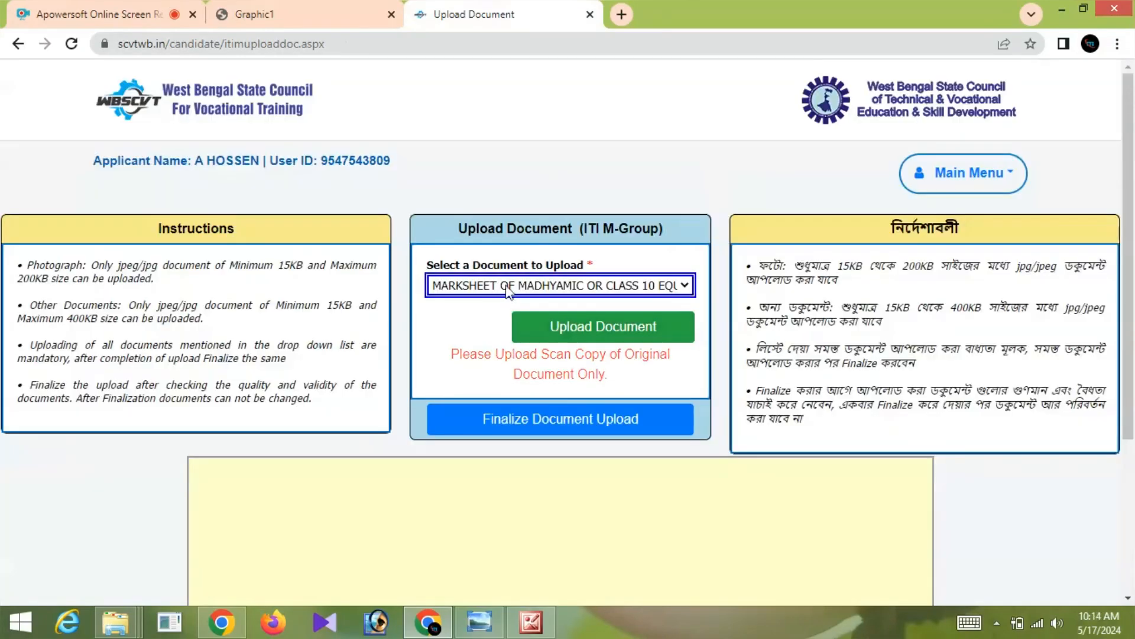
pyautogui.click(510, 286)
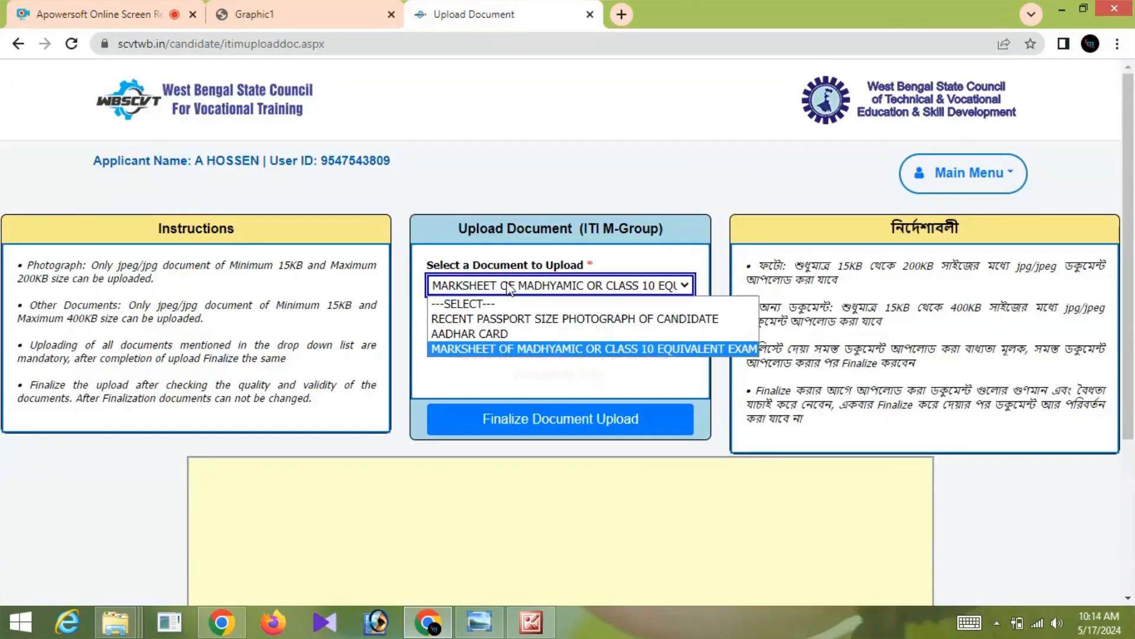
pyautogui.click(515, 349)
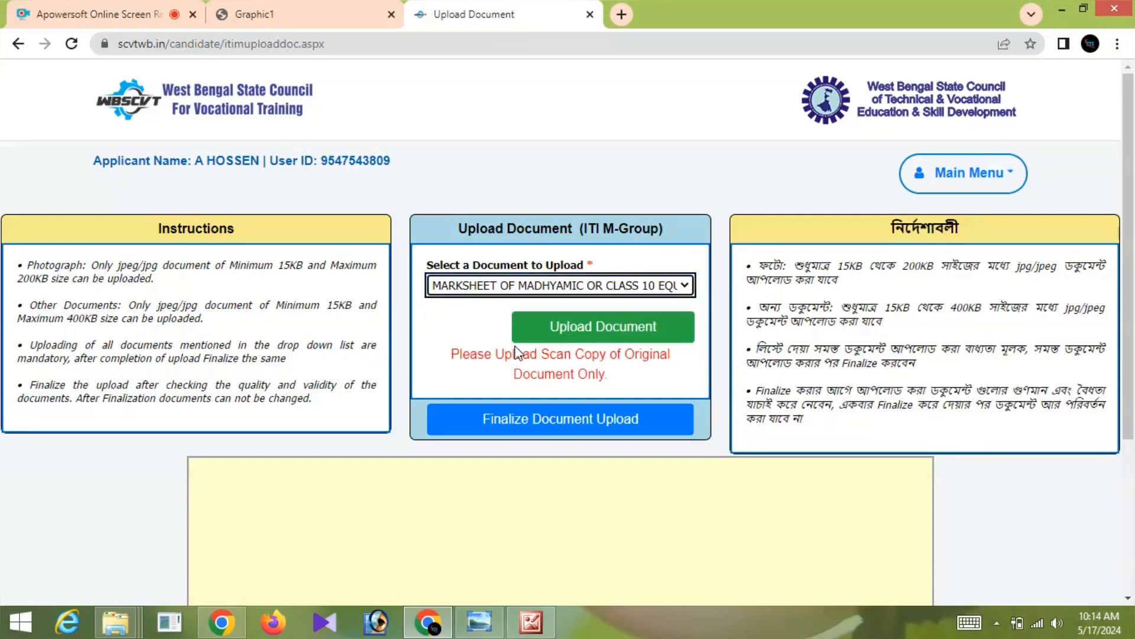
pyautogui.click(592, 331)
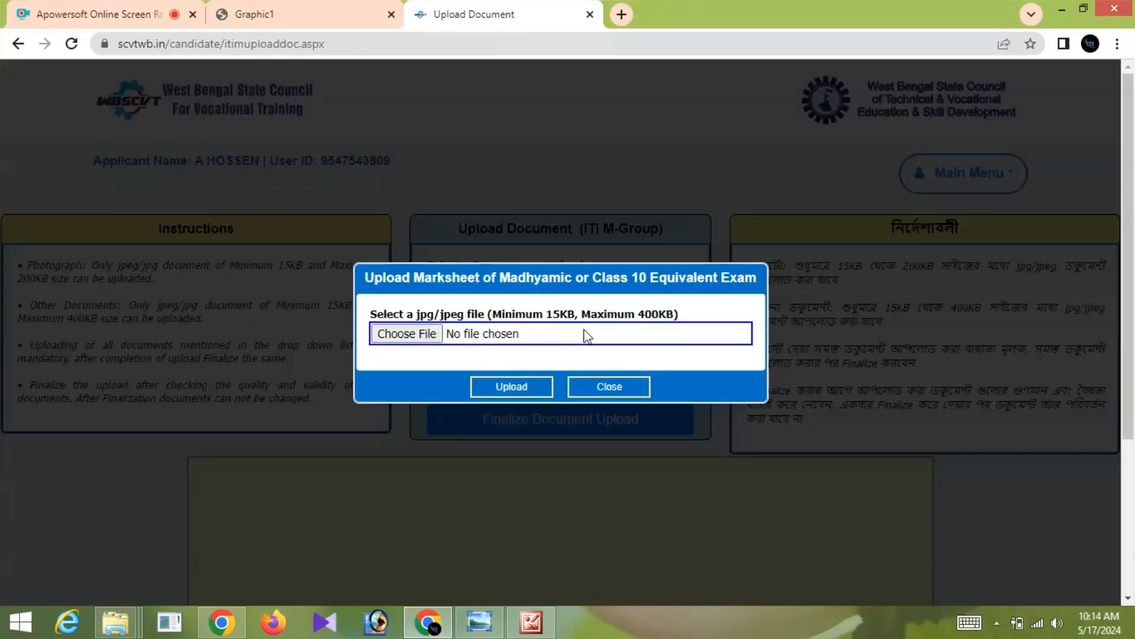
pyautogui.click(422, 335)
pyautogui.click(511, 386)
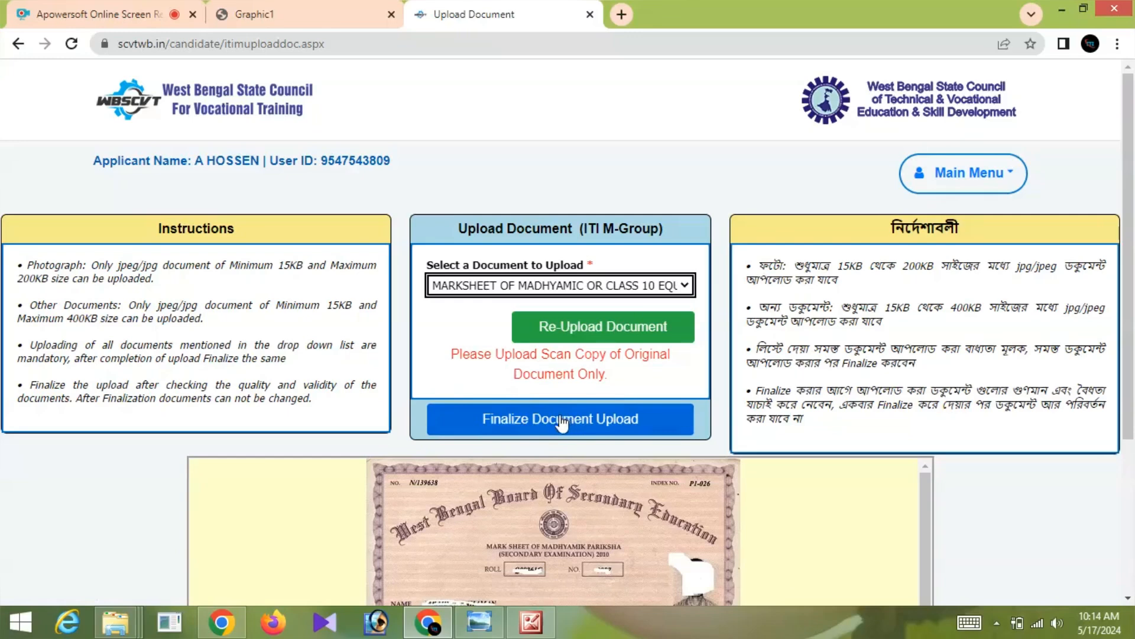
pyautogui.click(556, 416)
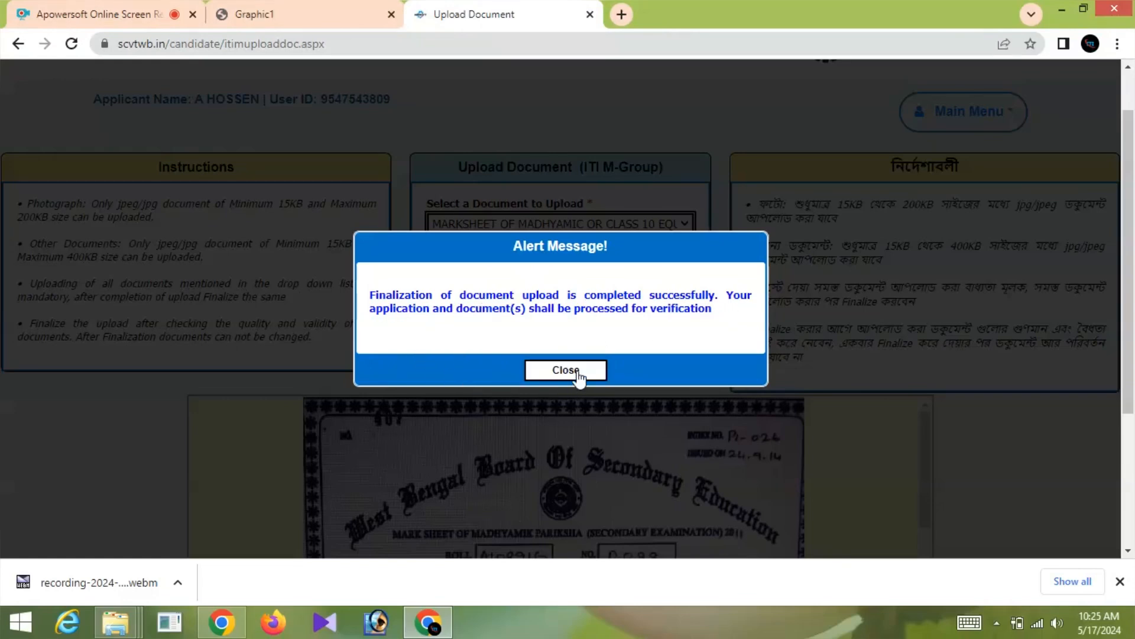
# - Dismiss the finalization alert and open payment for the pending ITI M Group 200 fee
pyautogui.click(577, 376)
pyautogui.scroll(-5, 279, 337)
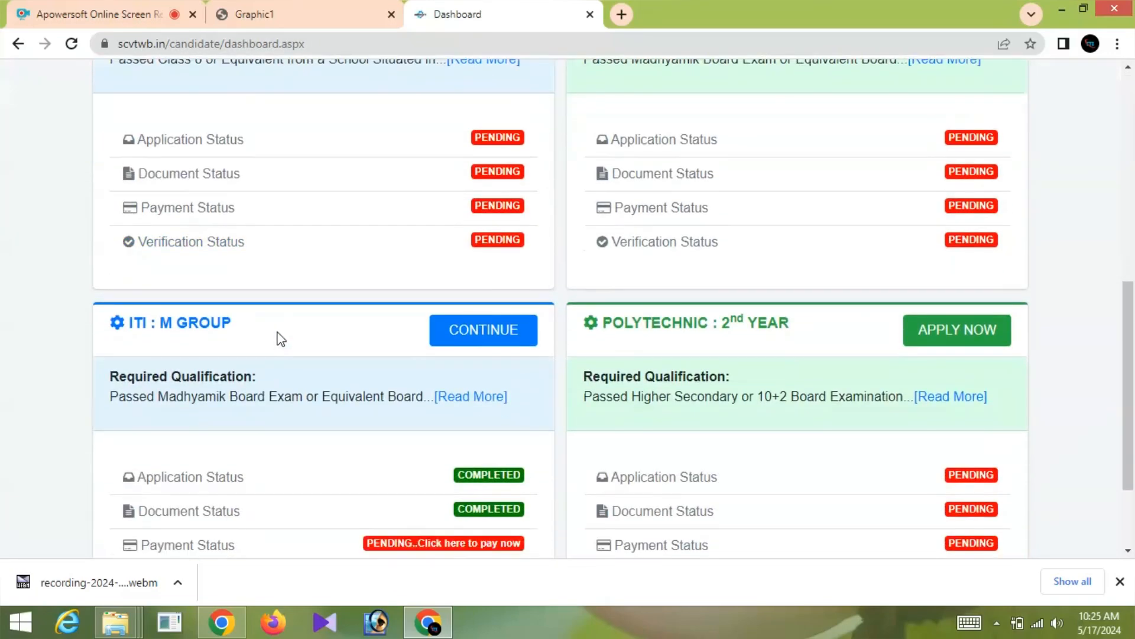
pyautogui.scroll(-2, 280, 339)
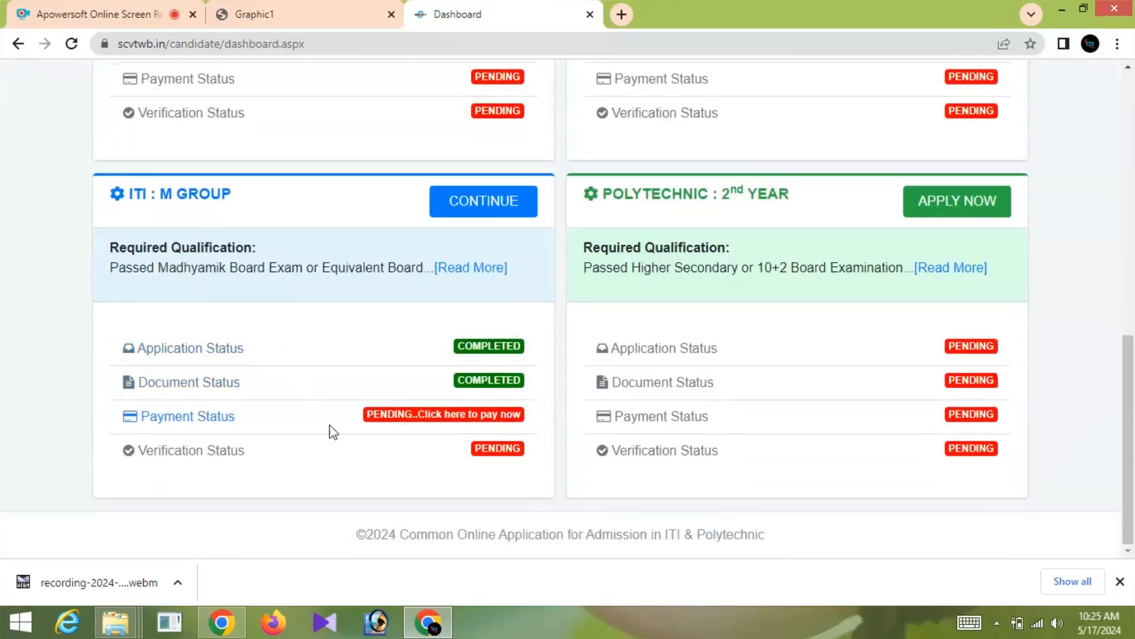
pyautogui.click(420, 420)
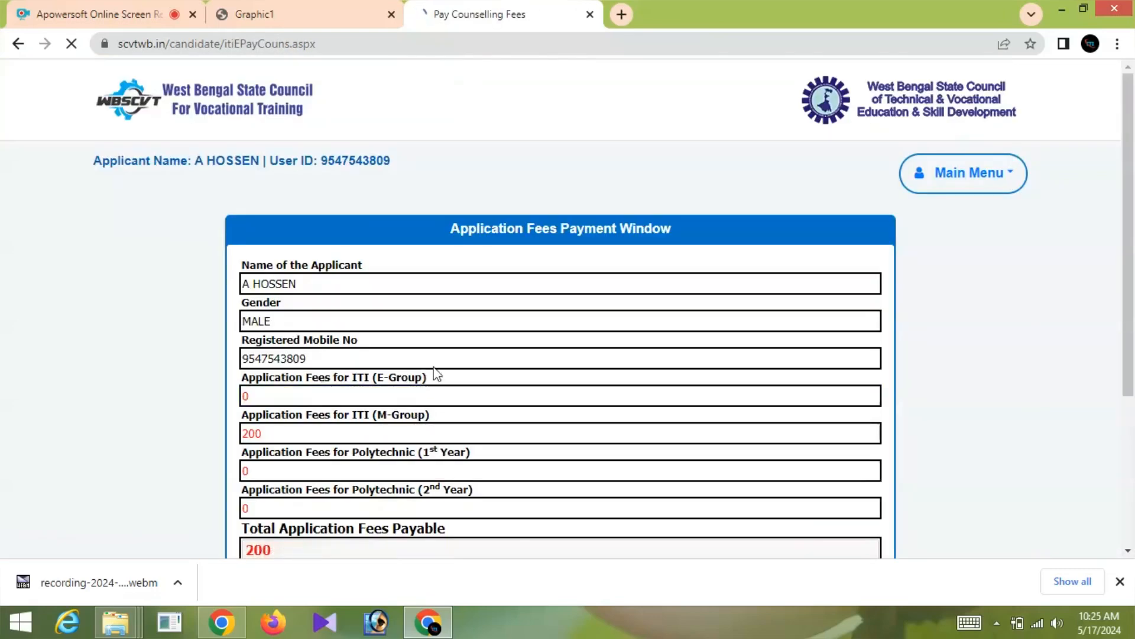
pyautogui.scroll(-2, 507, 347)
pyautogui.scroll(-1, 509, 348)
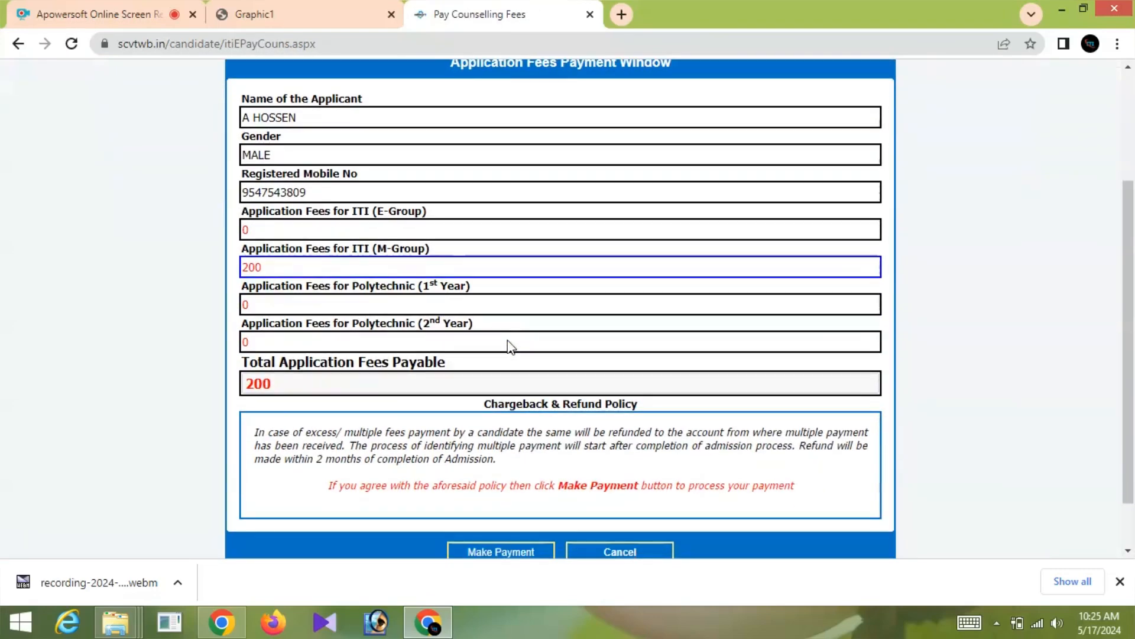
pyautogui.scroll(-1, 346, 339)
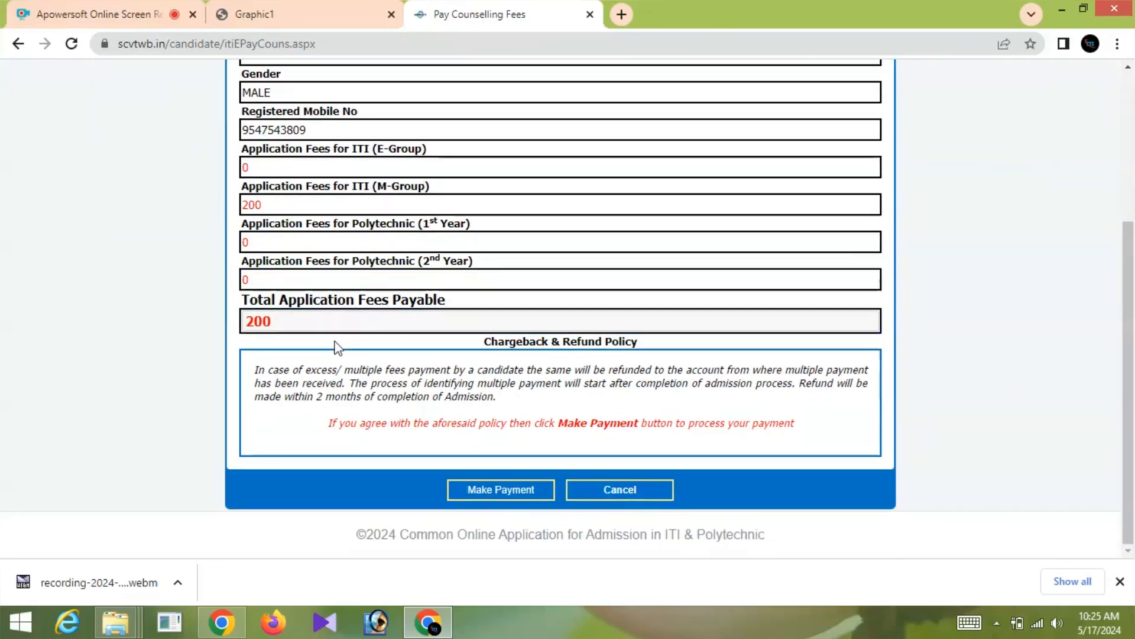
pyautogui.scroll(3, 335, 347)
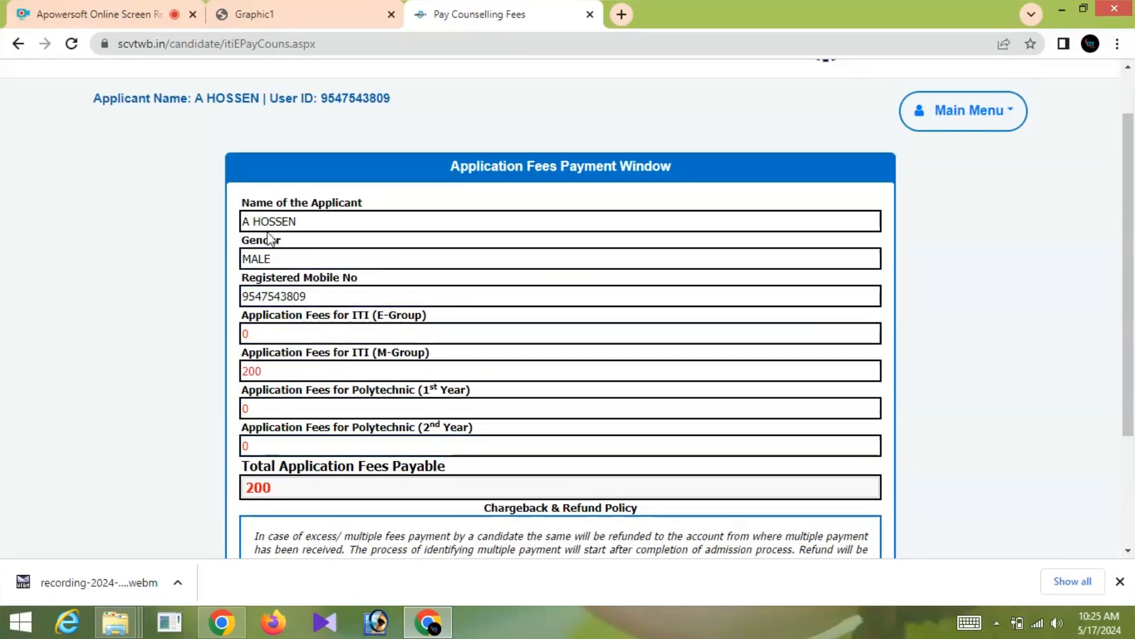
pyautogui.scroll(-3, 324, 338)
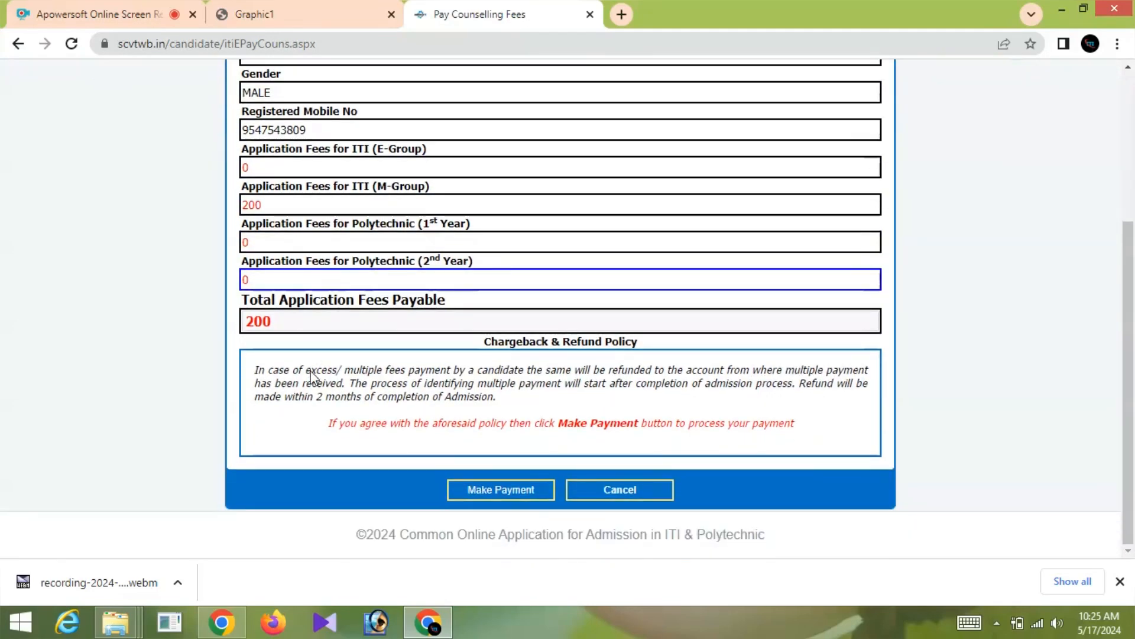
# - Pay the ₹200 application fee by UPI using a UPI ID or mobile number
pyautogui.click(504, 493)
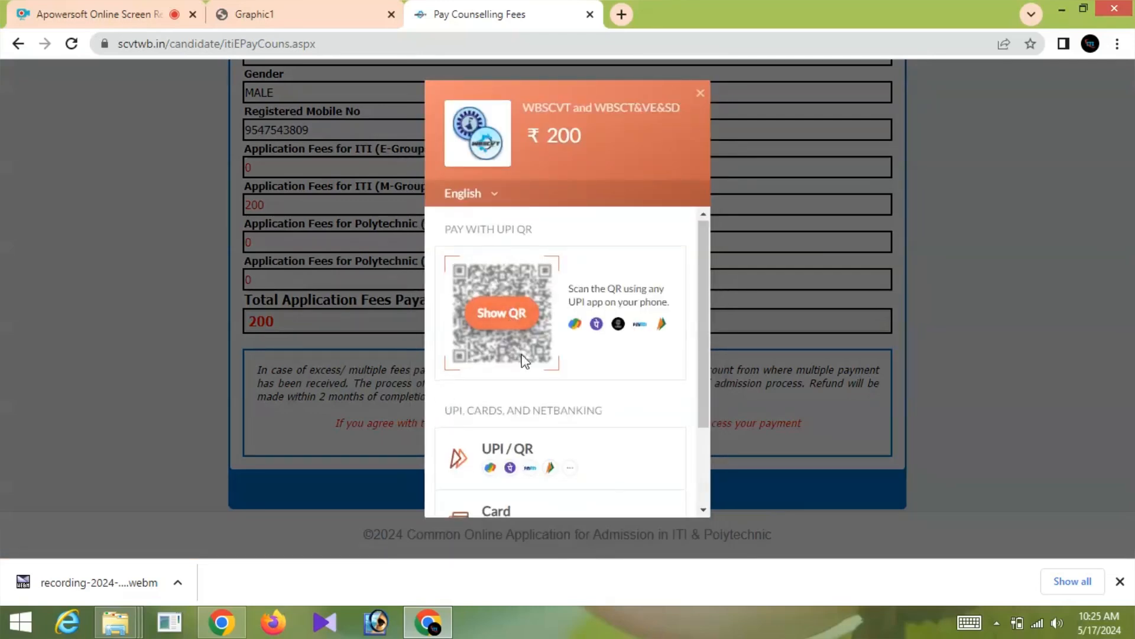
pyautogui.scroll(-1, 524, 361)
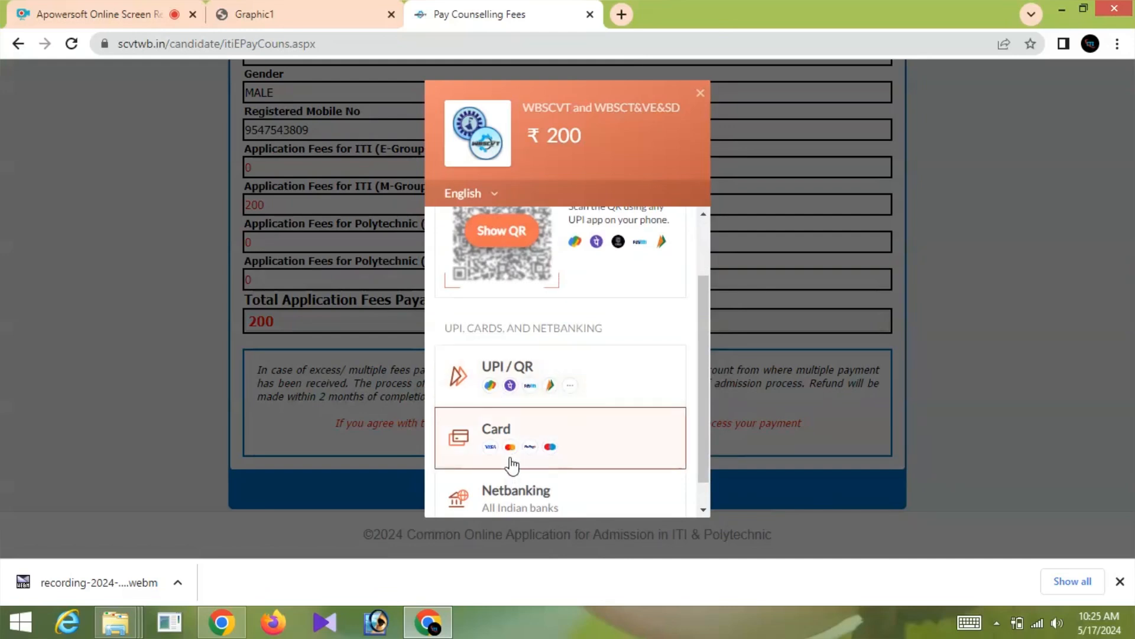
pyautogui.click(522, 376)
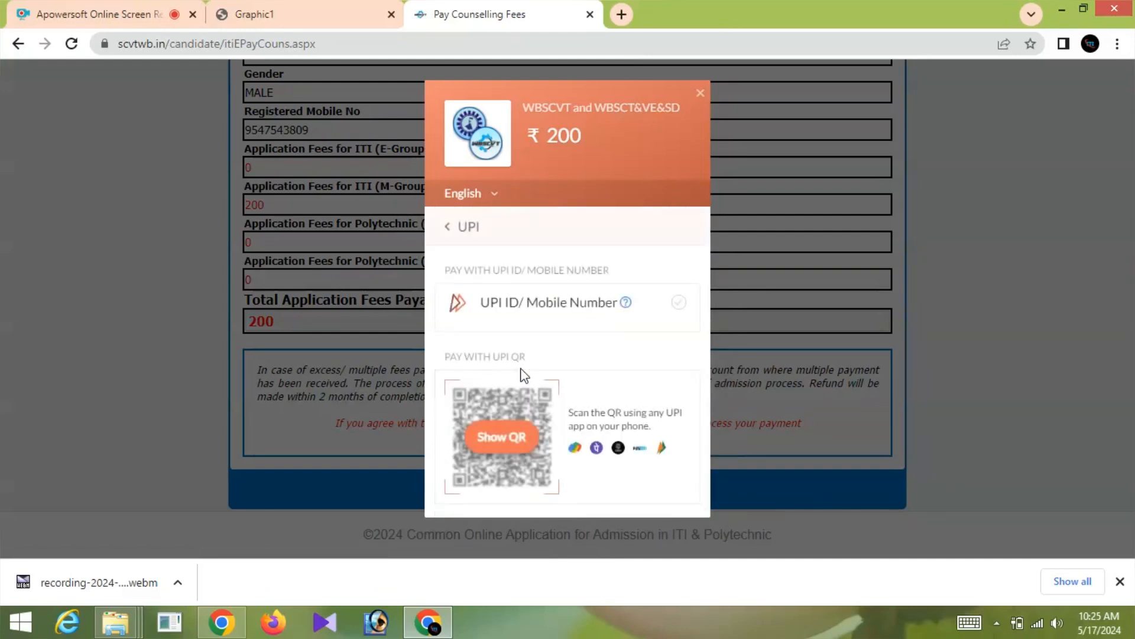
pyautogui.click(550, 308)
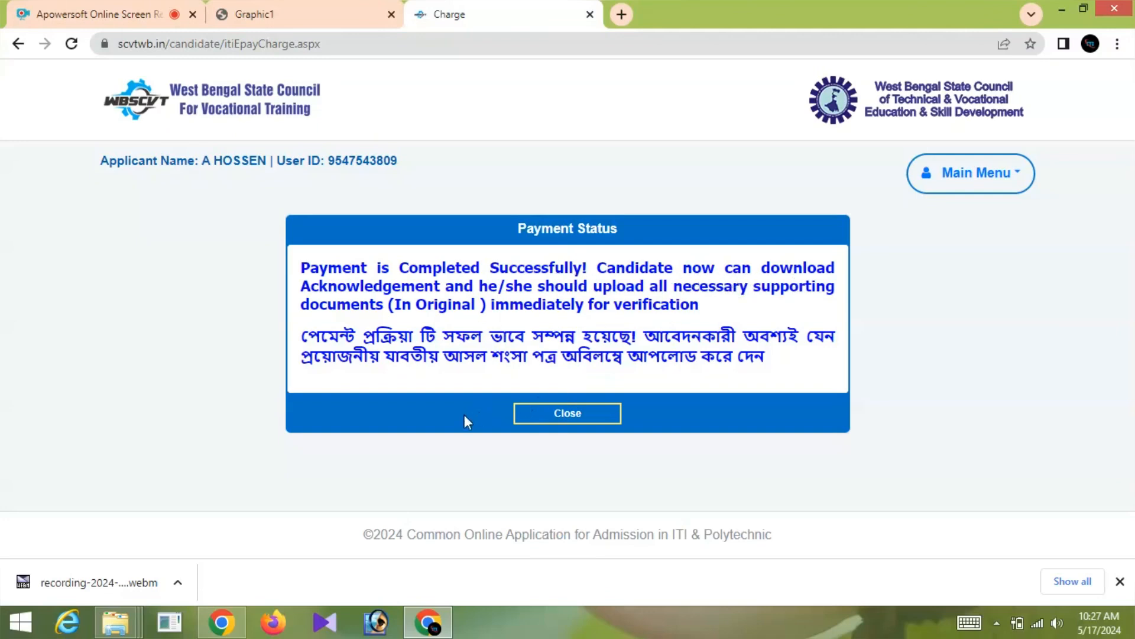
# - Close the payment status and open the ITI M Group payment receipt from the dashboard
pyautogui.click(576, 415)
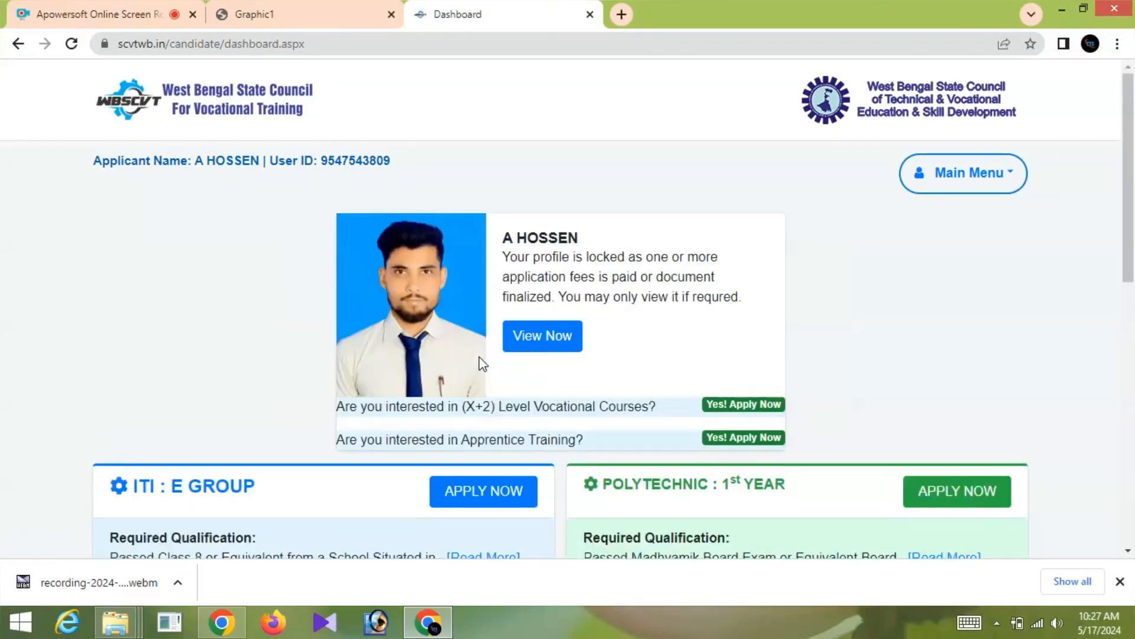
pyautogui.scroll(-1, 480, 360)
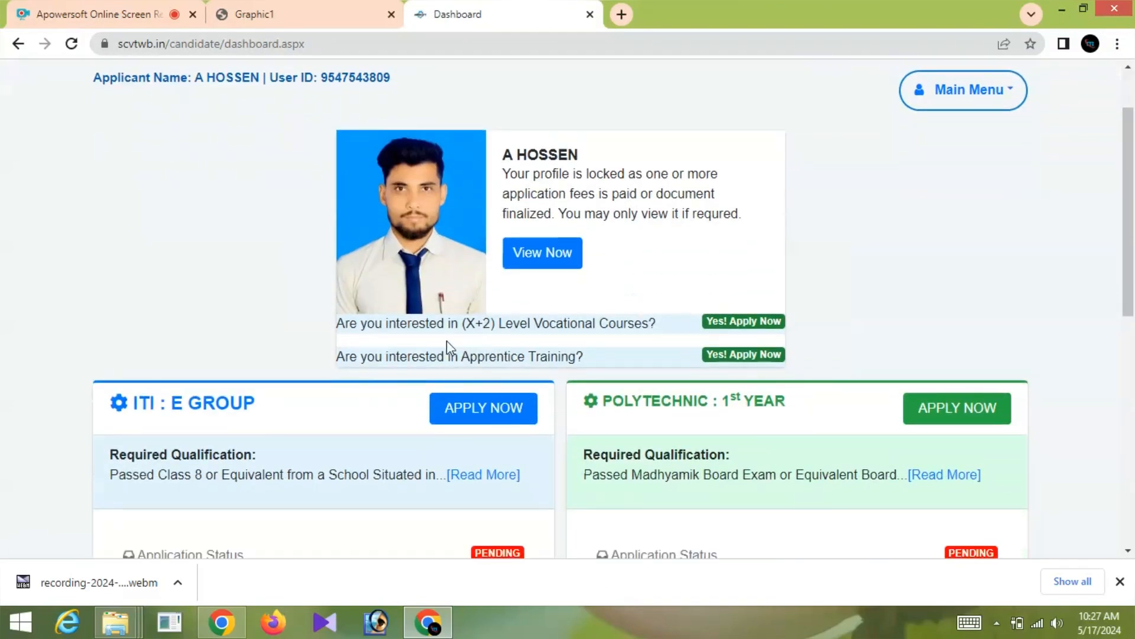
pyautogui.scroll(-3, 358, 381)
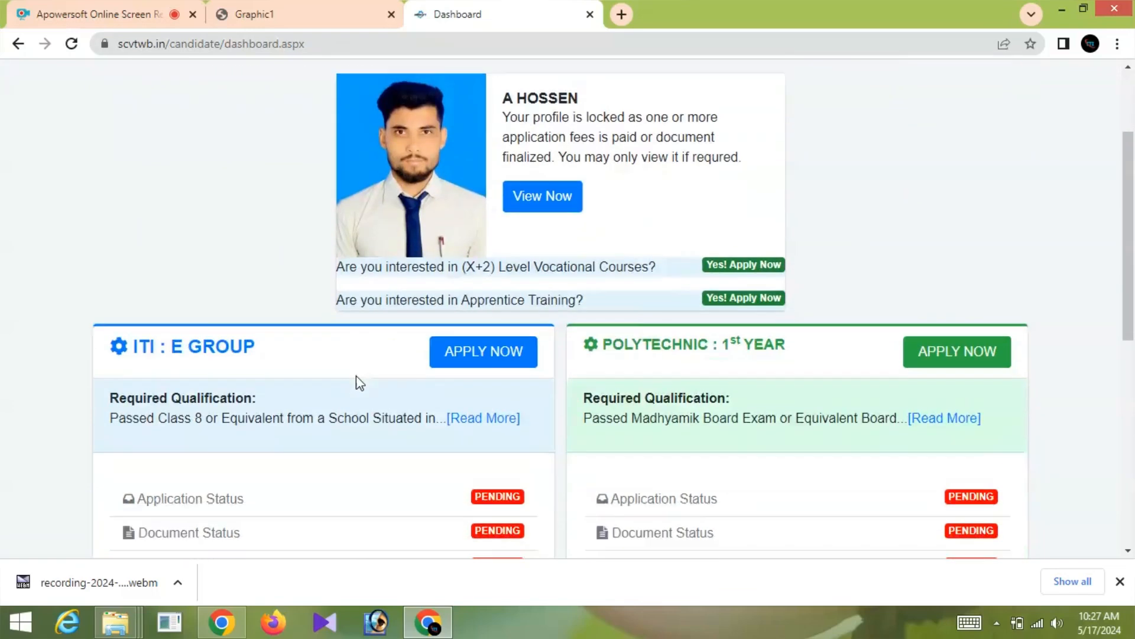
pyautogui.scroll(-2, 357, 381)
pyautogui.scroll(-2, 397, 373)
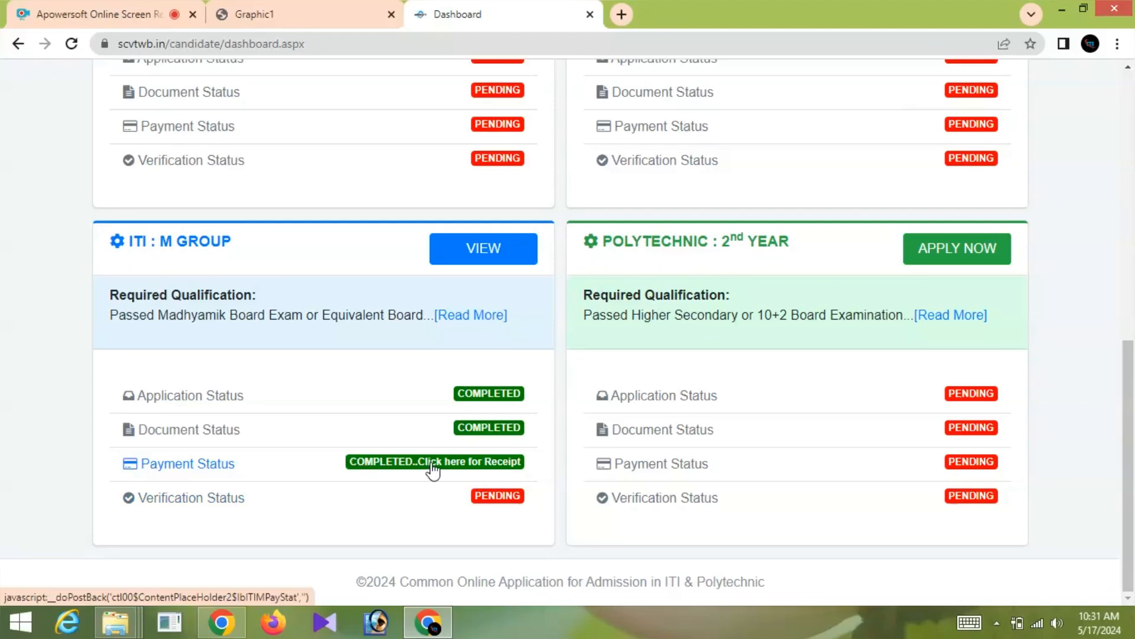
pyautogui.click(433, 469)
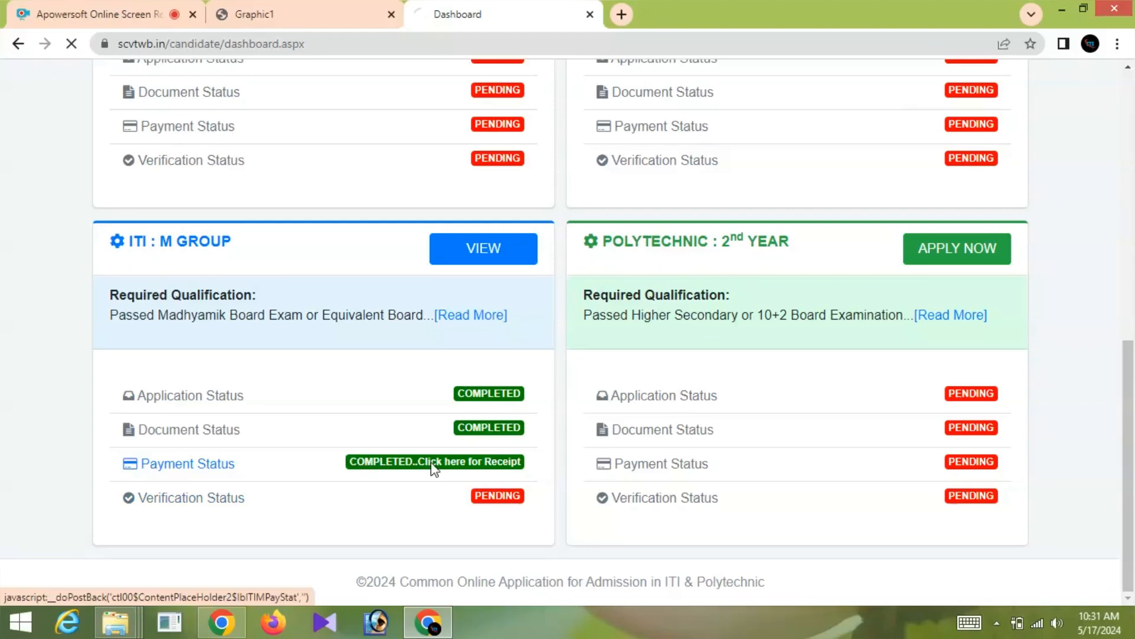